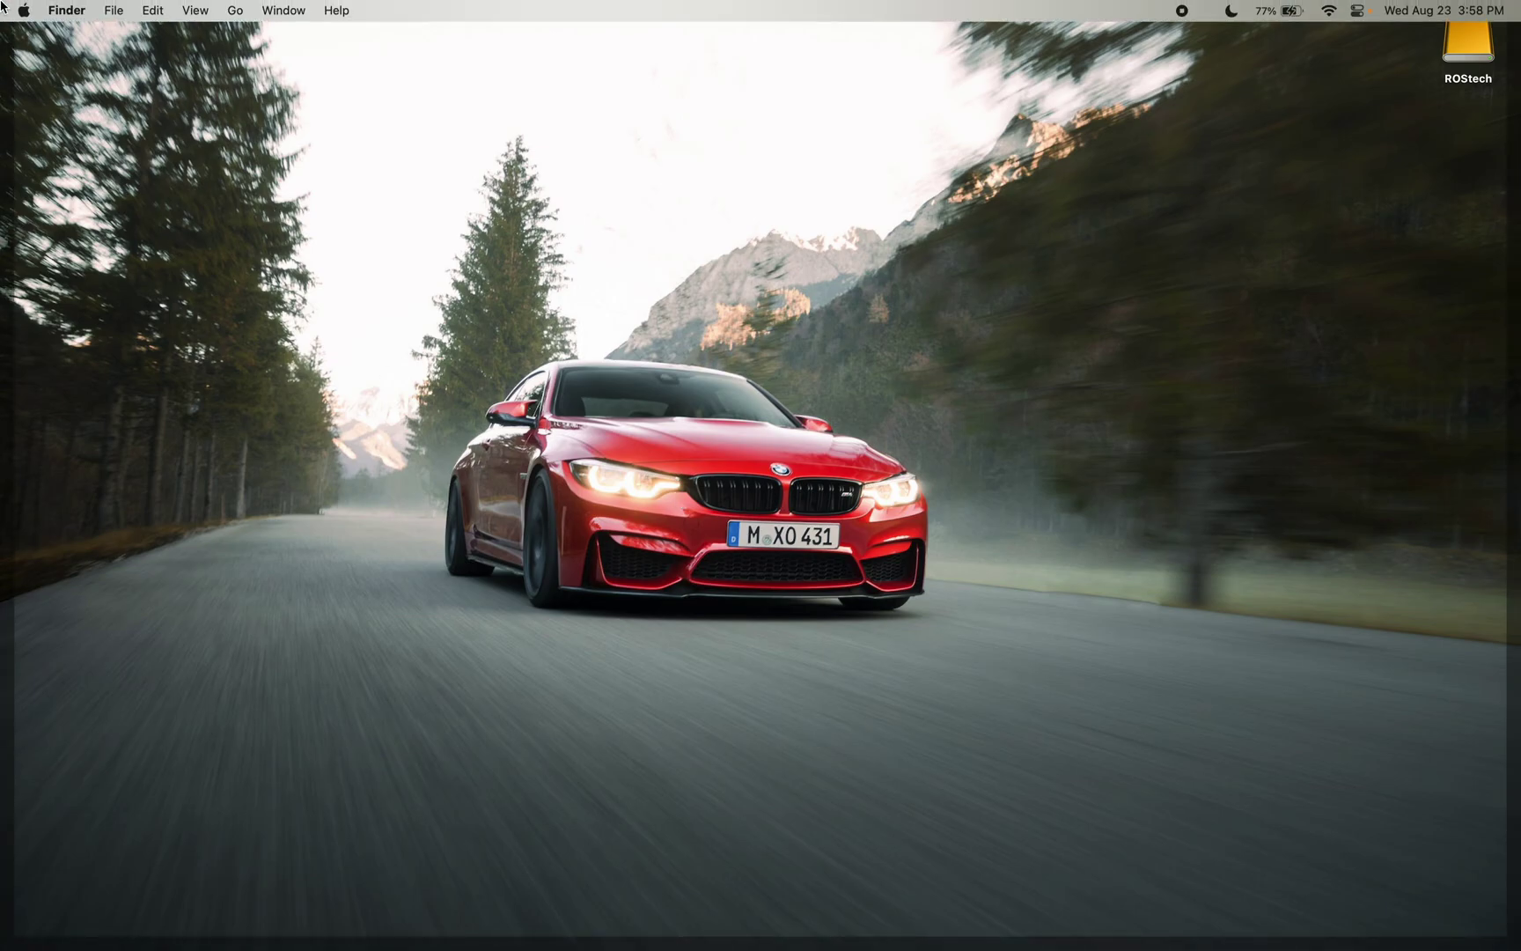
Check Macintosh HD storage in System Settings: 204.32 GB of 994.66 GB used
left_click(24, 10)
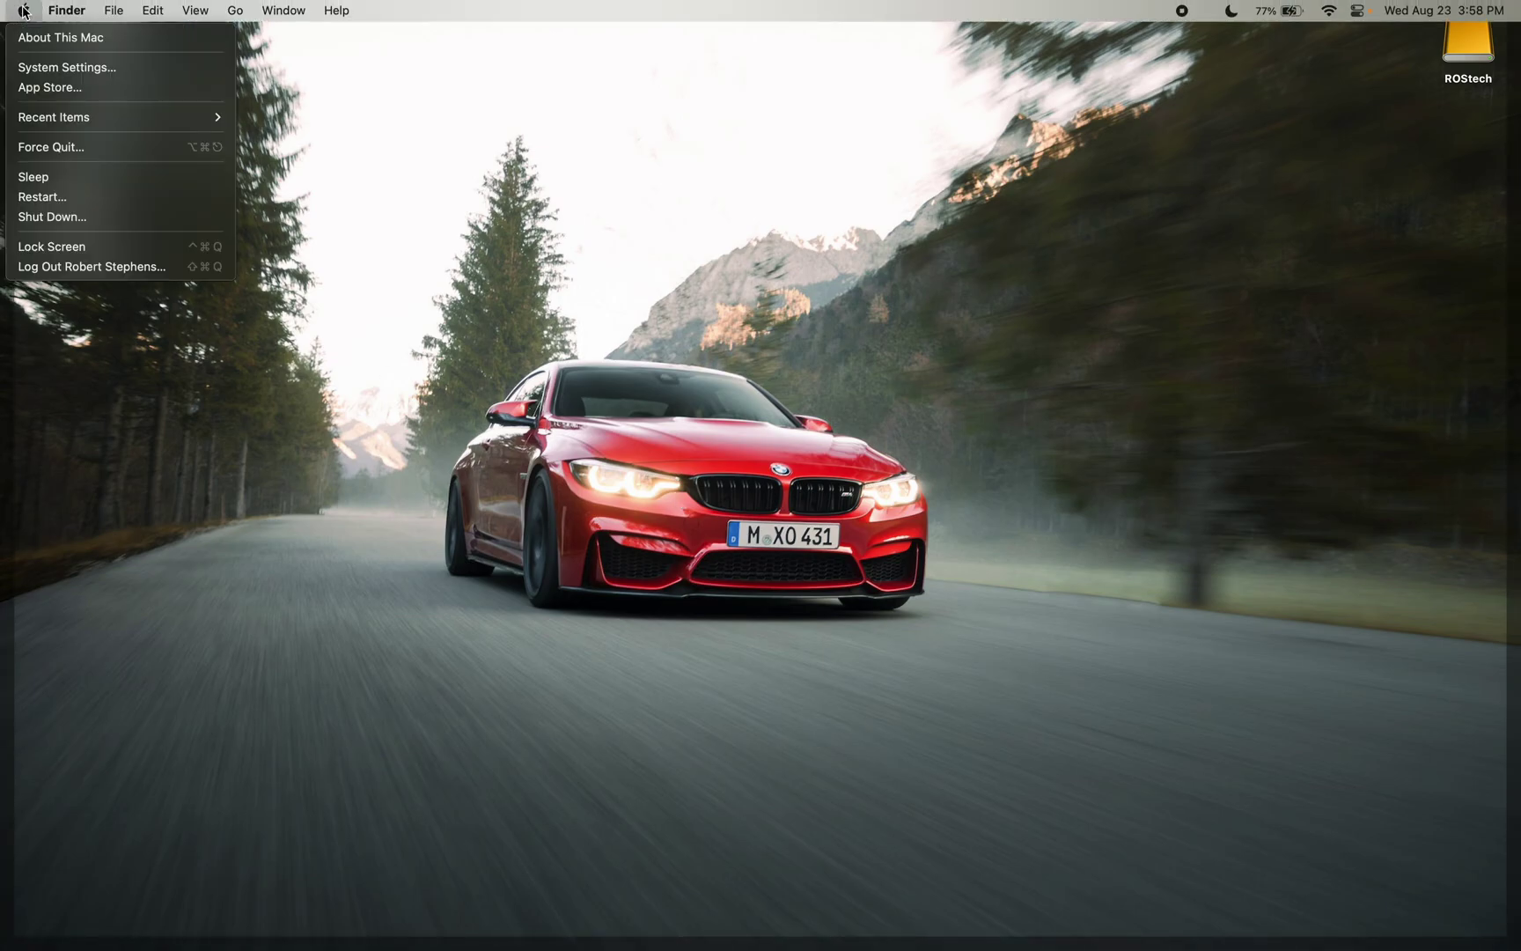
left_click(65, 68)
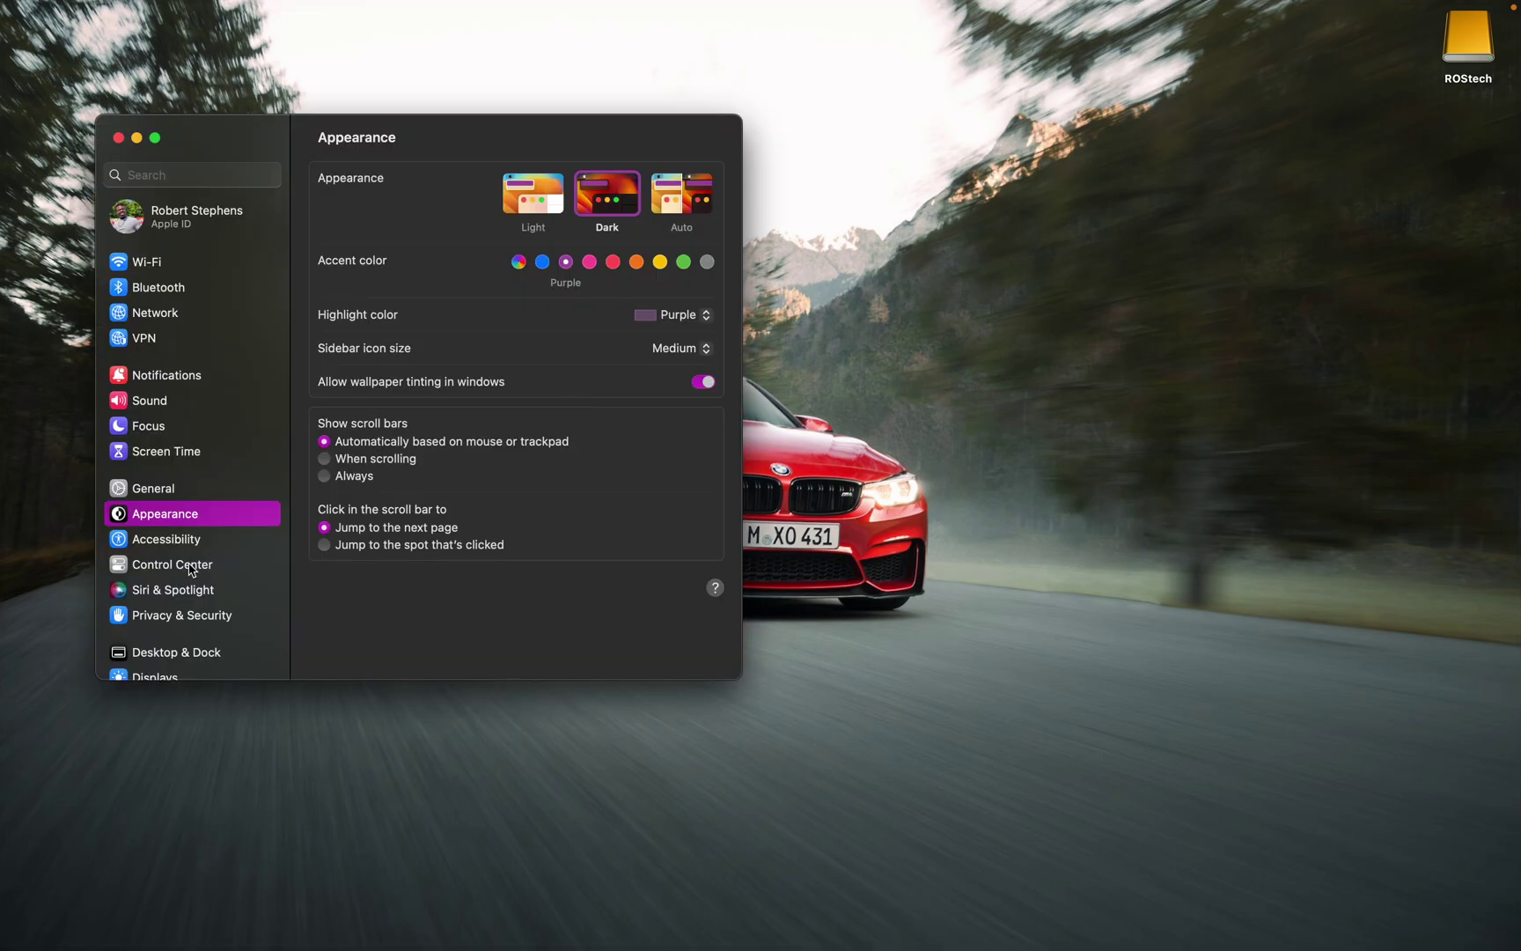
left_click(176, 490)
left_click(381, 267)
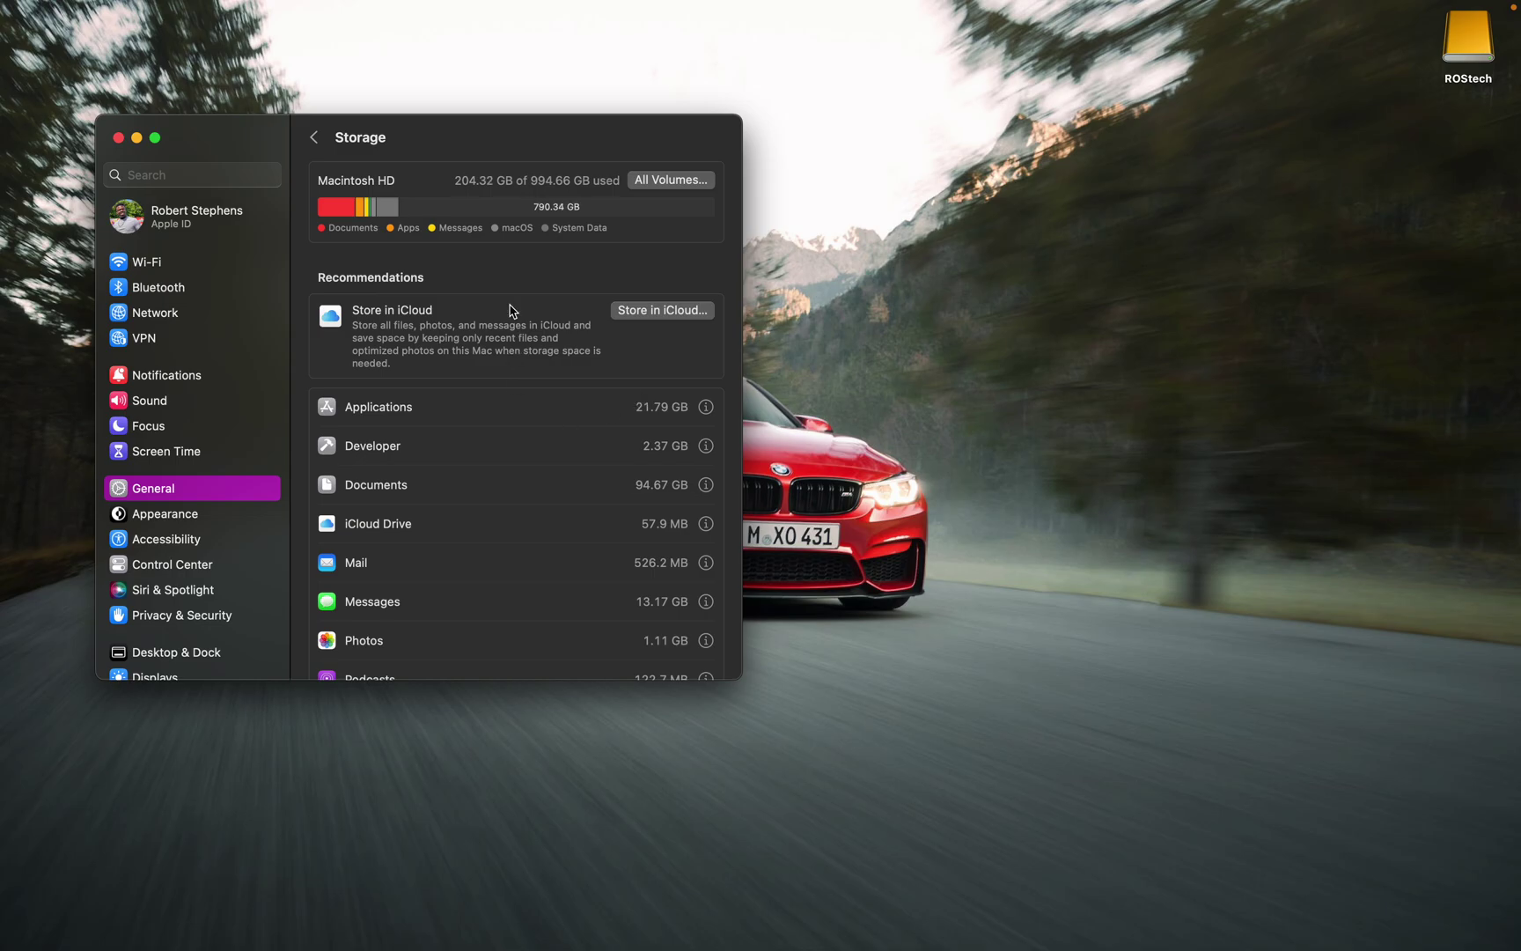
mouse_move(551, 218)
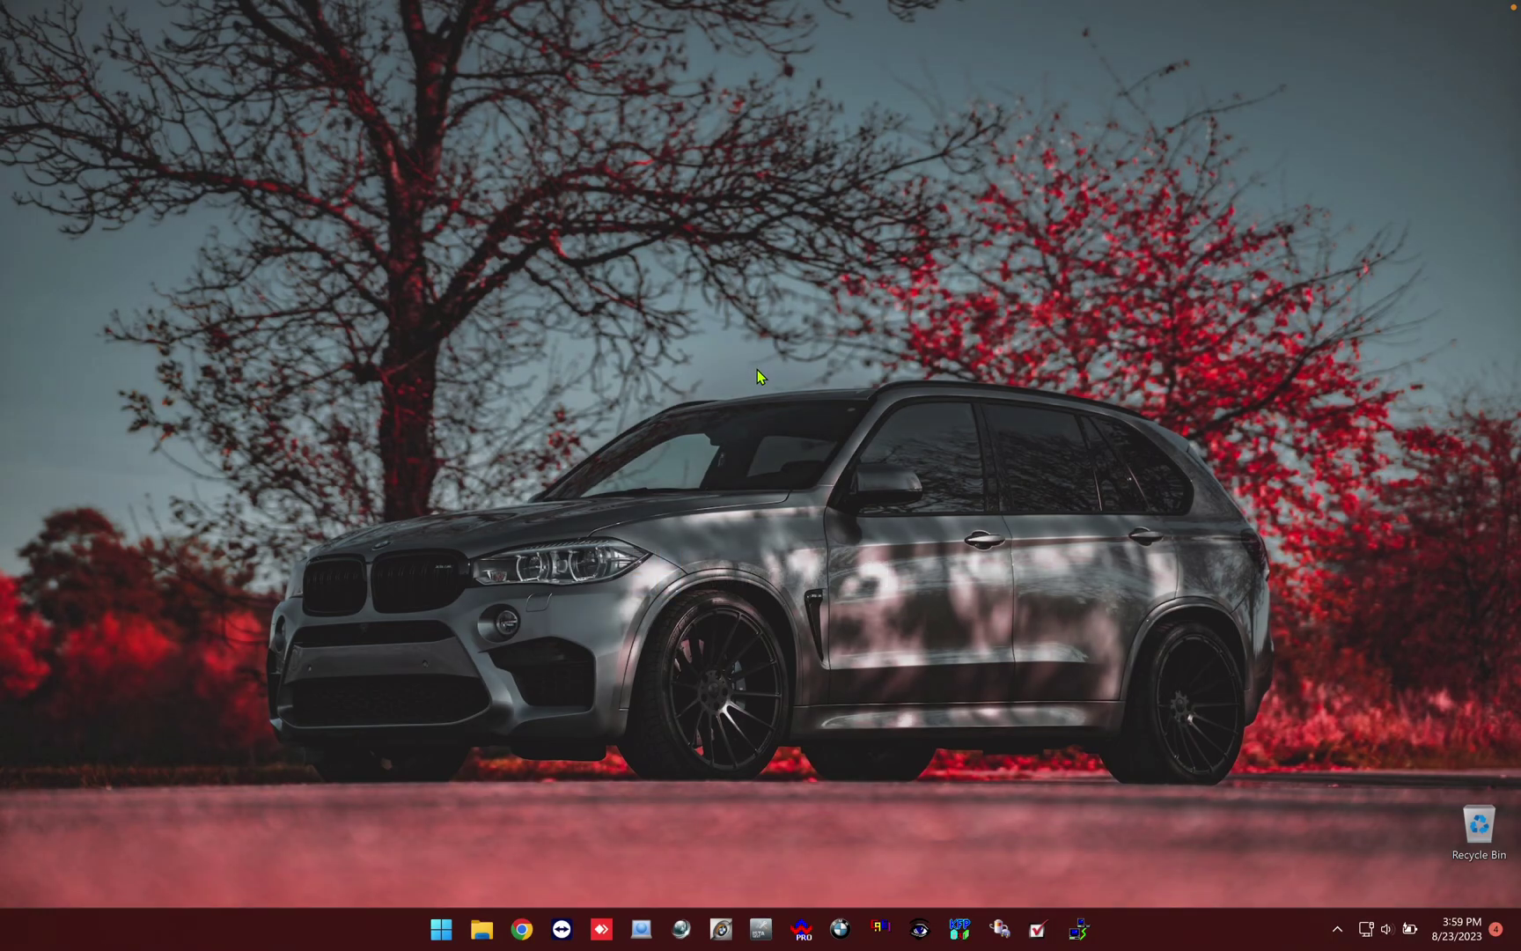
Launch ISTA+ from the Windows taskbar after briefly opening and closing File Explorer
left_click(482, 928)
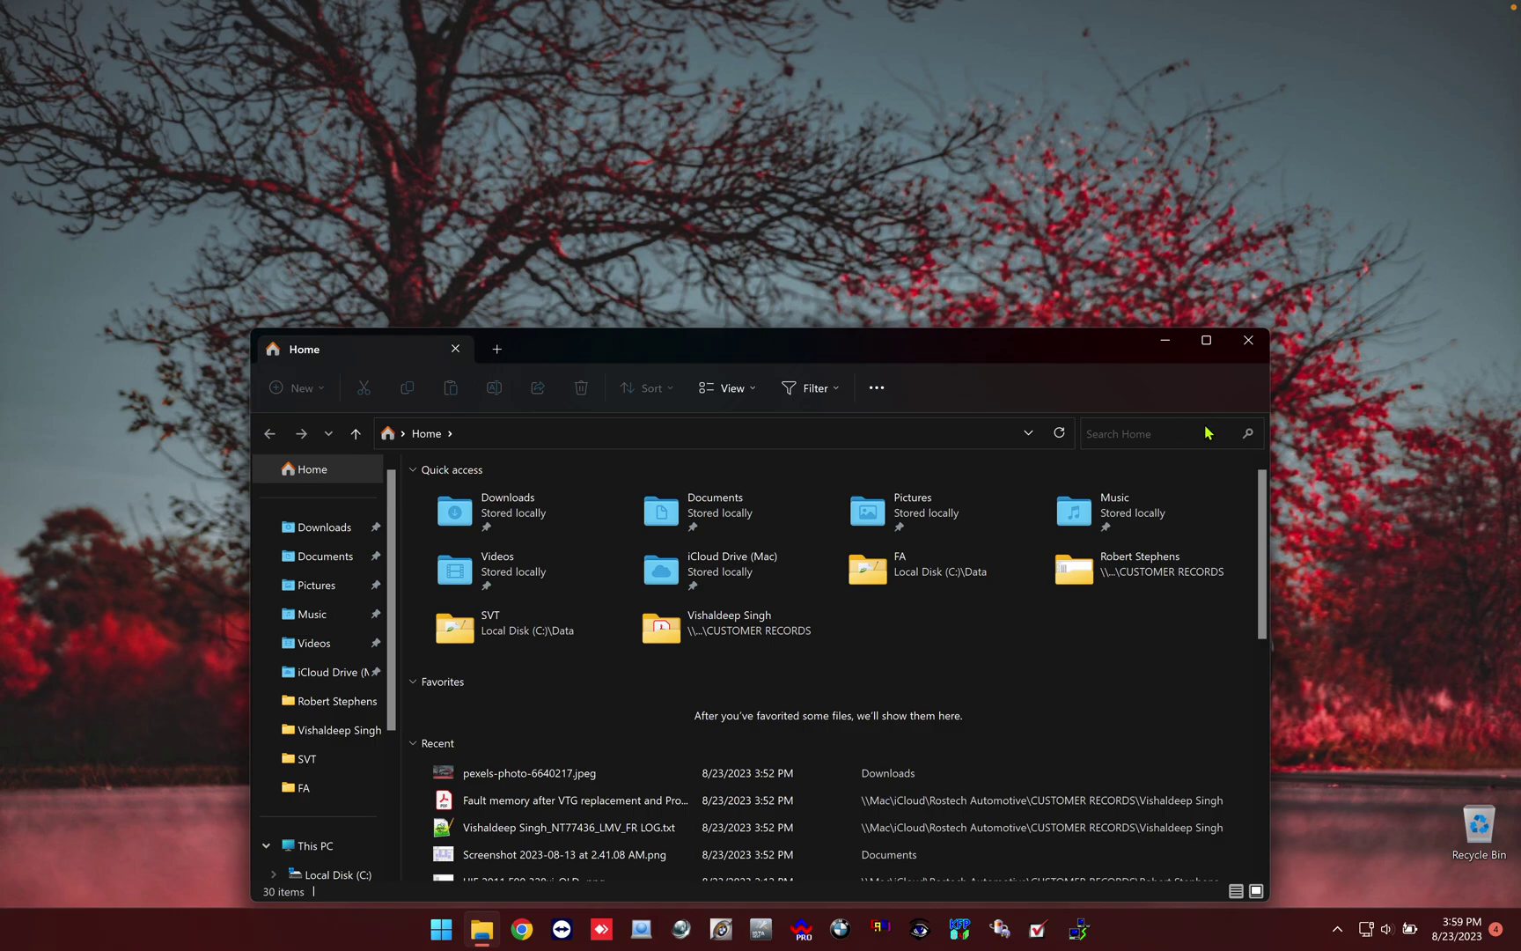
left_click(1248, 346)
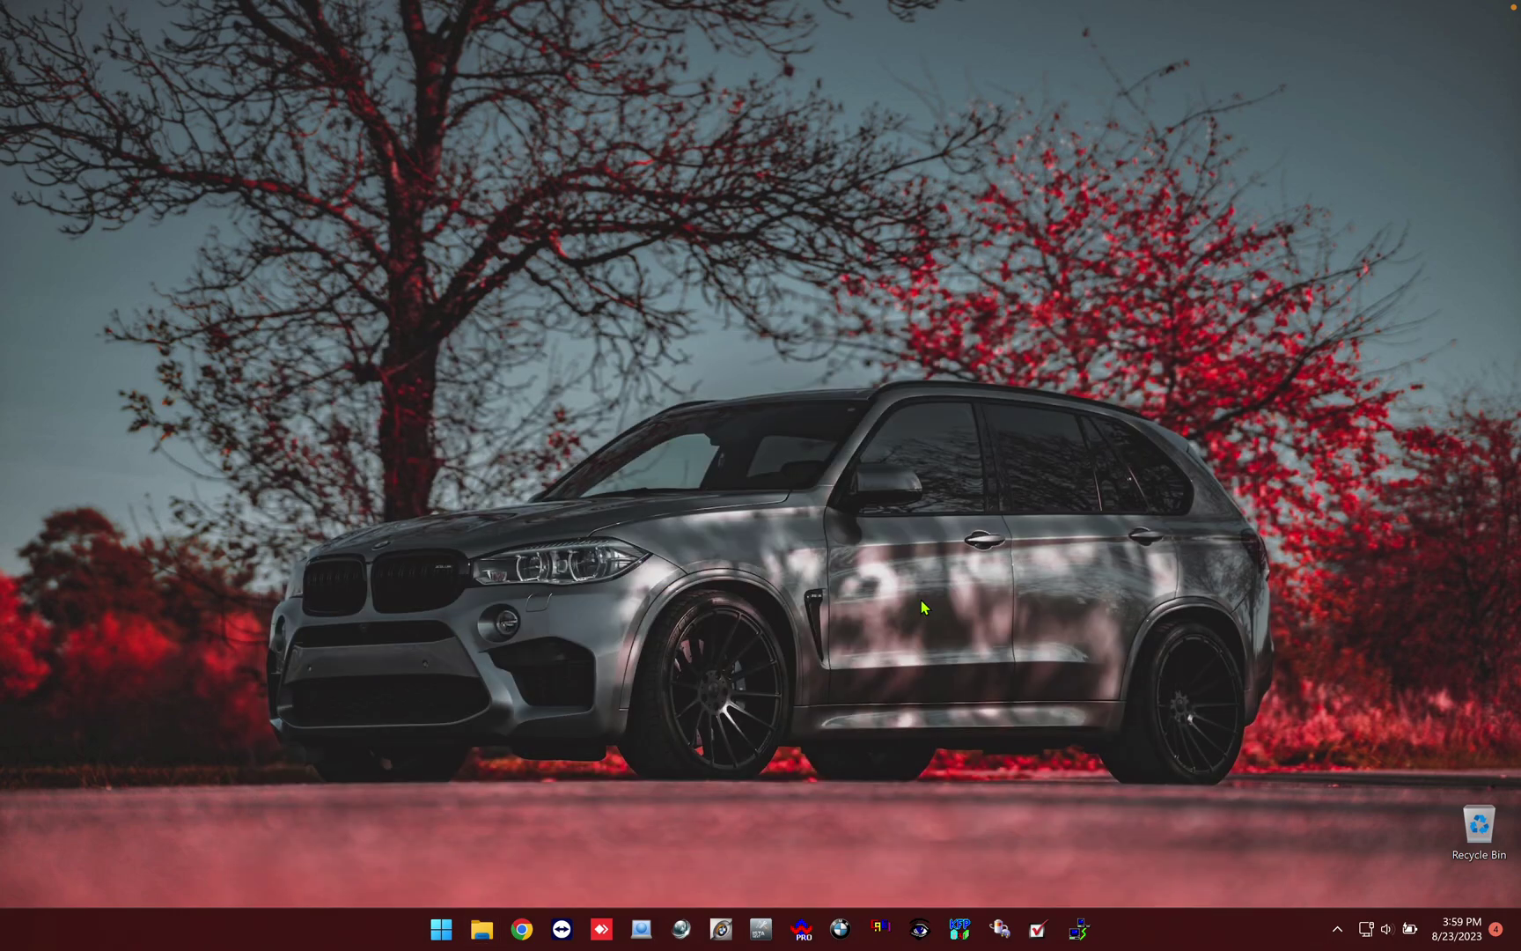
left_click(809, 931)
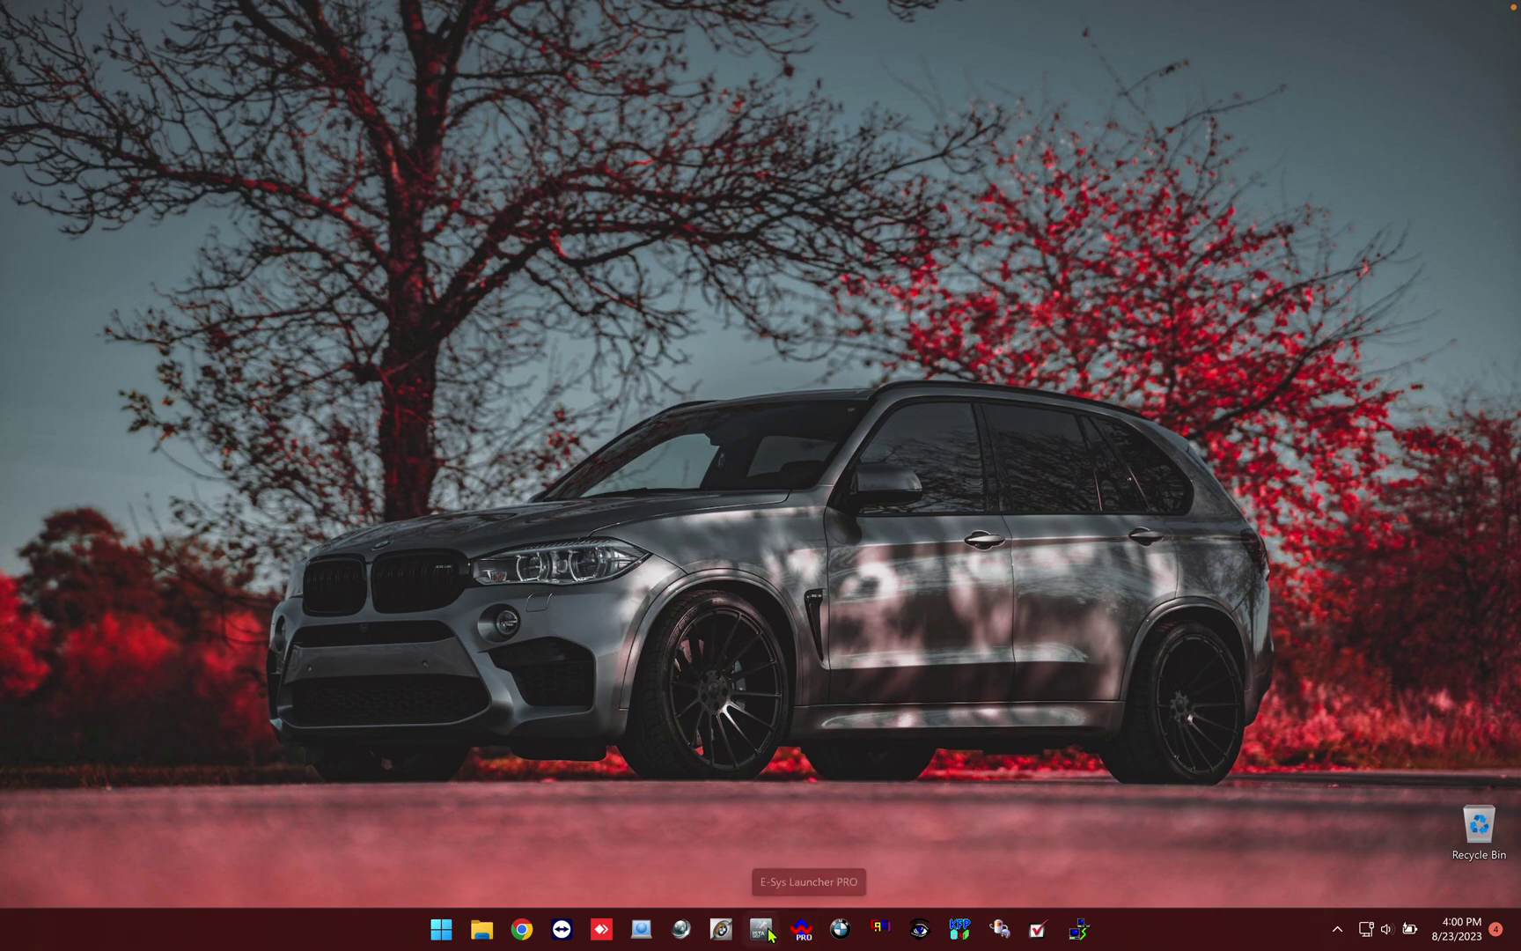
left_click(762, 930)
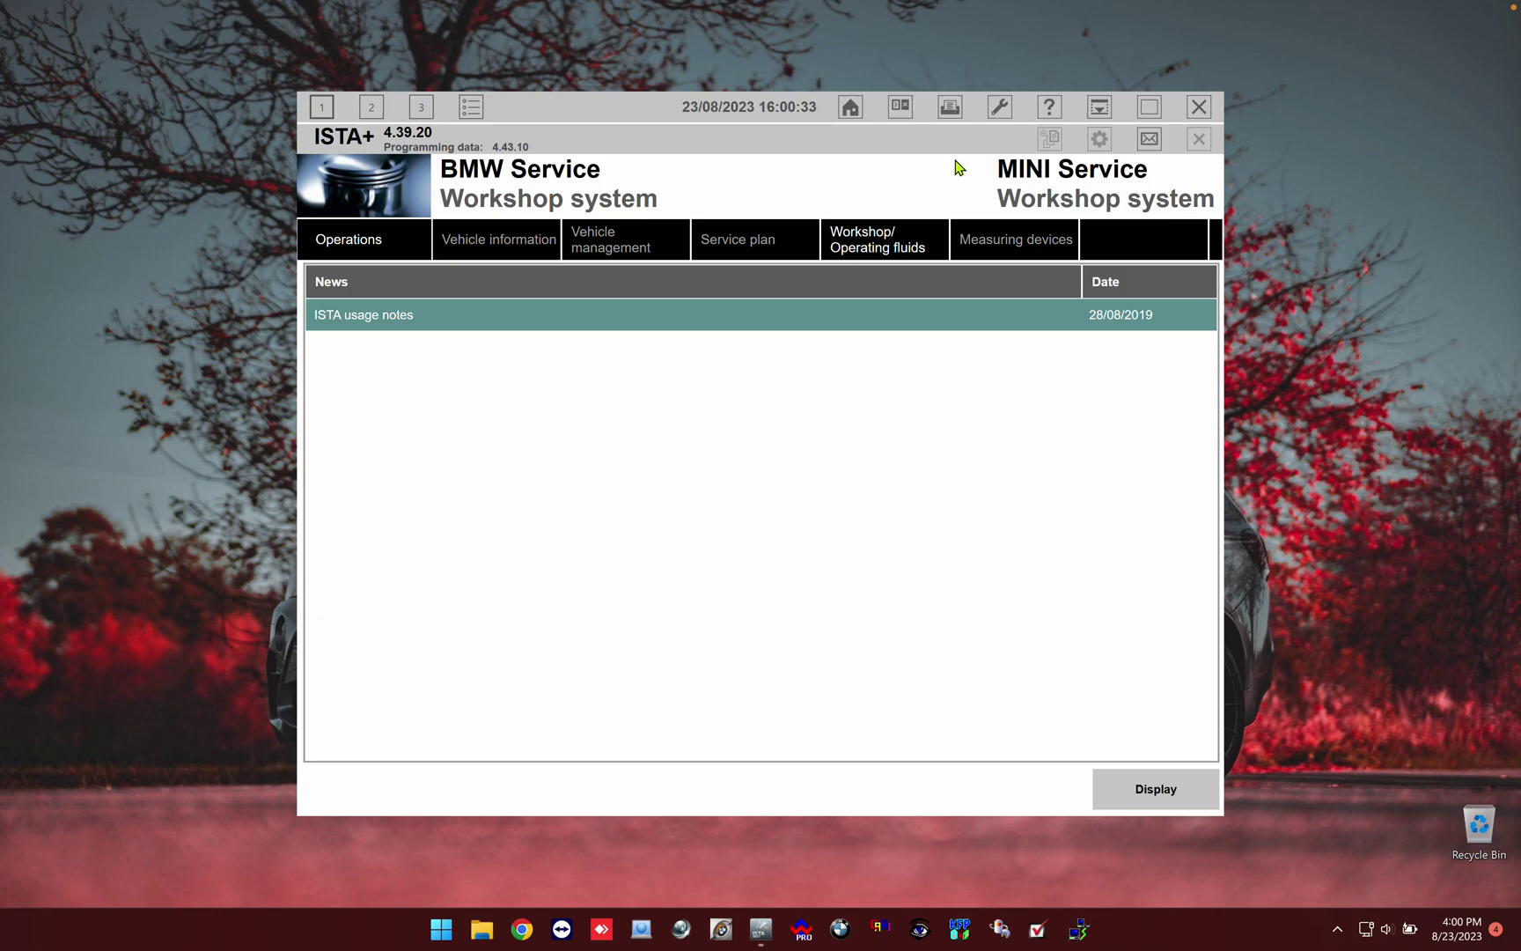
In ISTA+ Administration, review the programming data I-levels per series and installed package versions
left_click(998, 112)
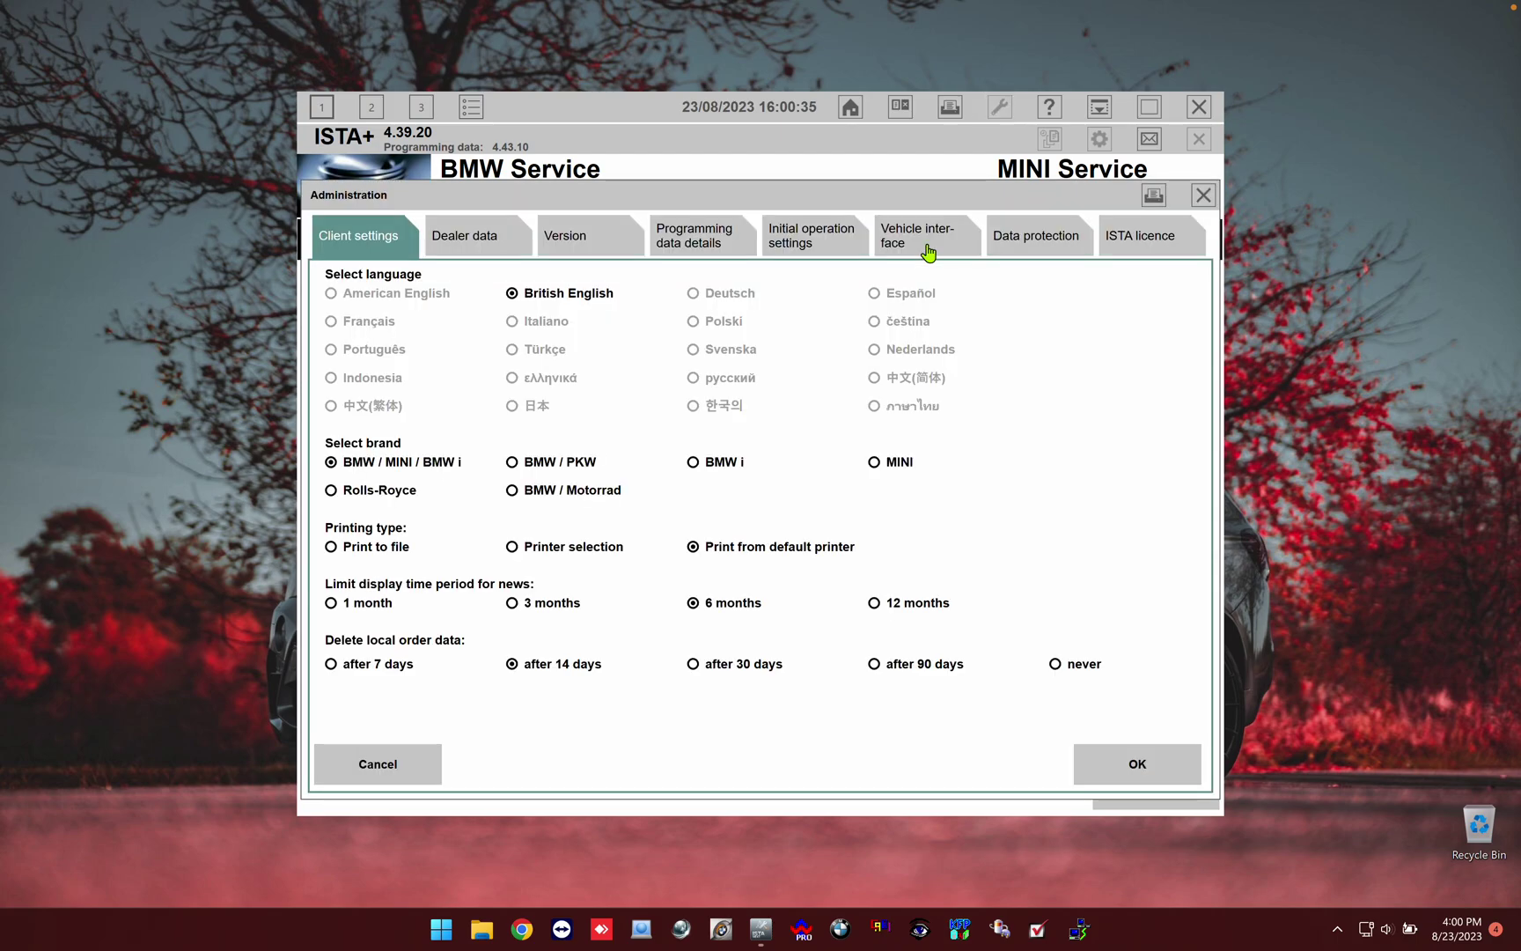
left_click(706, 244)
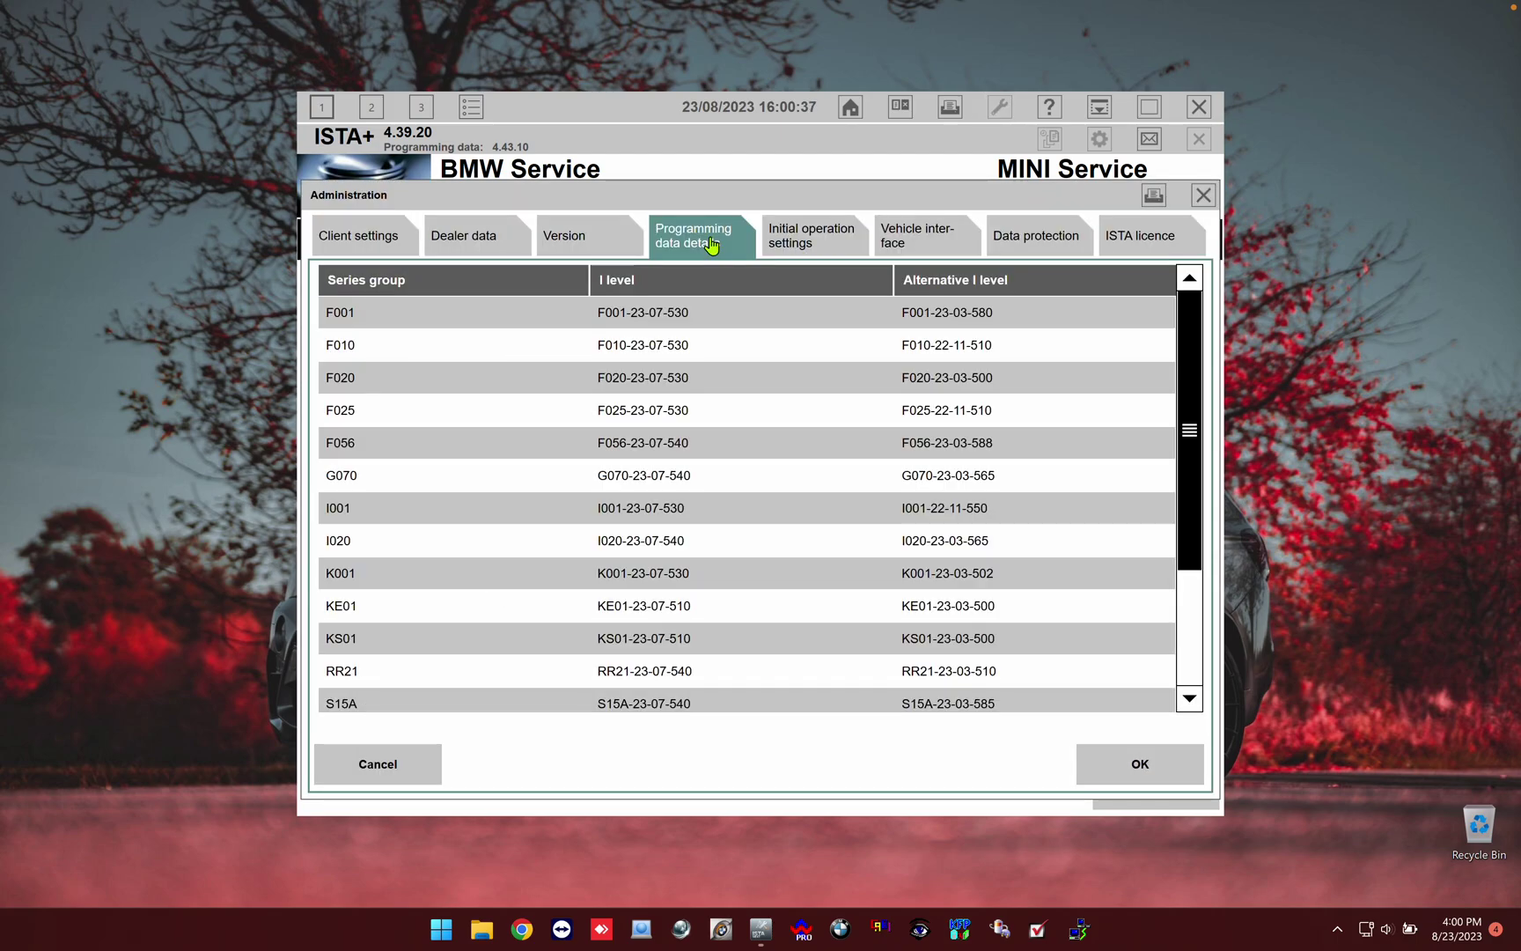
scroll(762, 364, "down", 3)
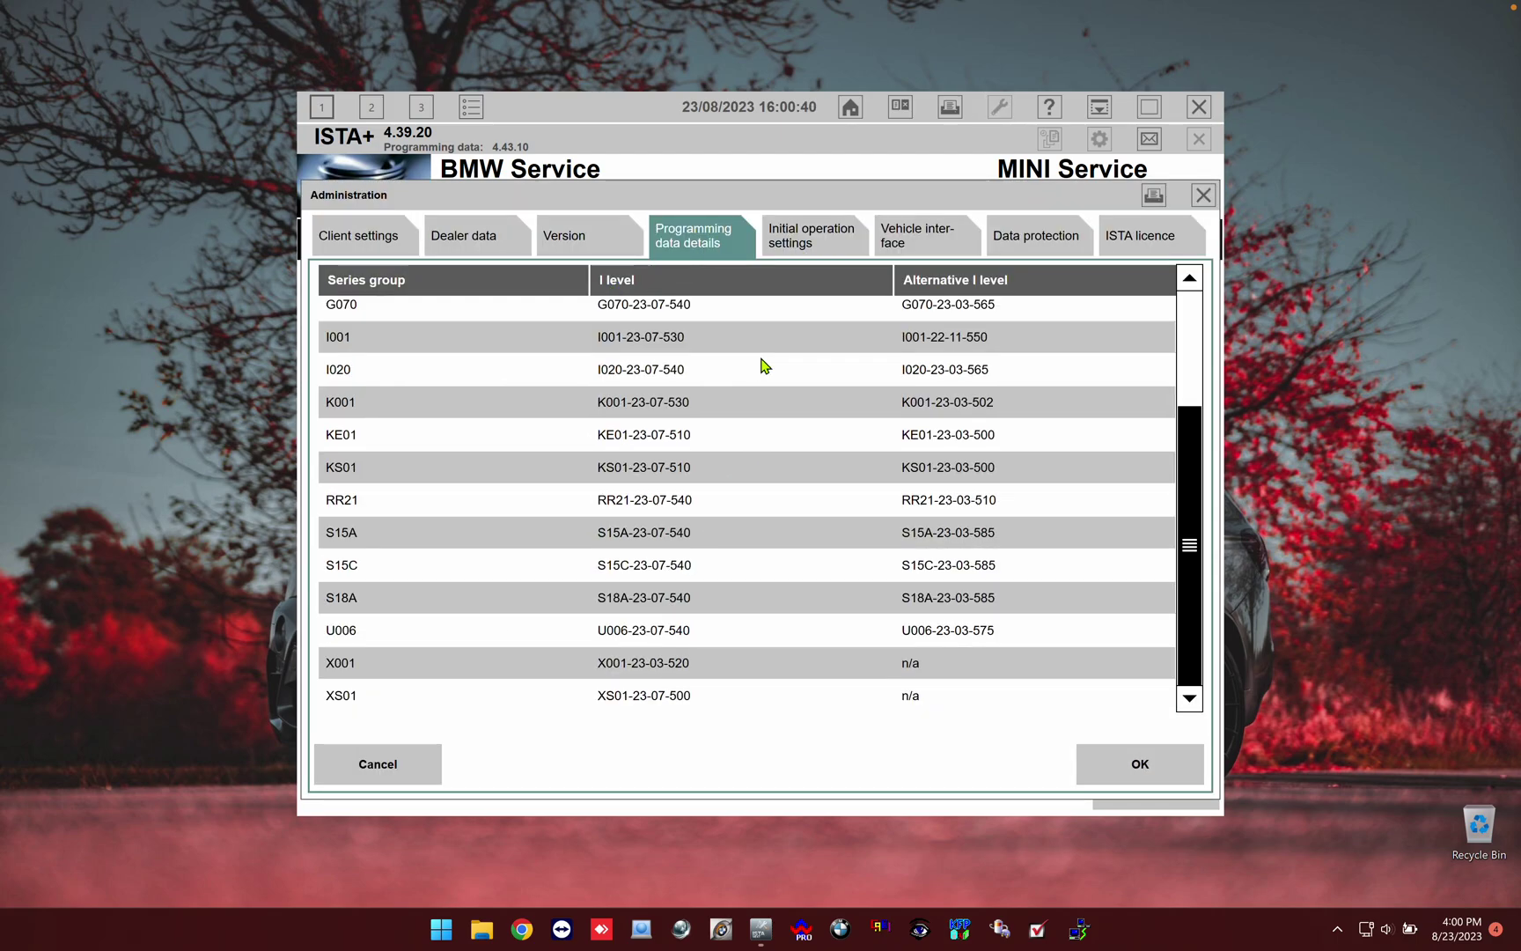
scroll(763, 364, "up", 3)
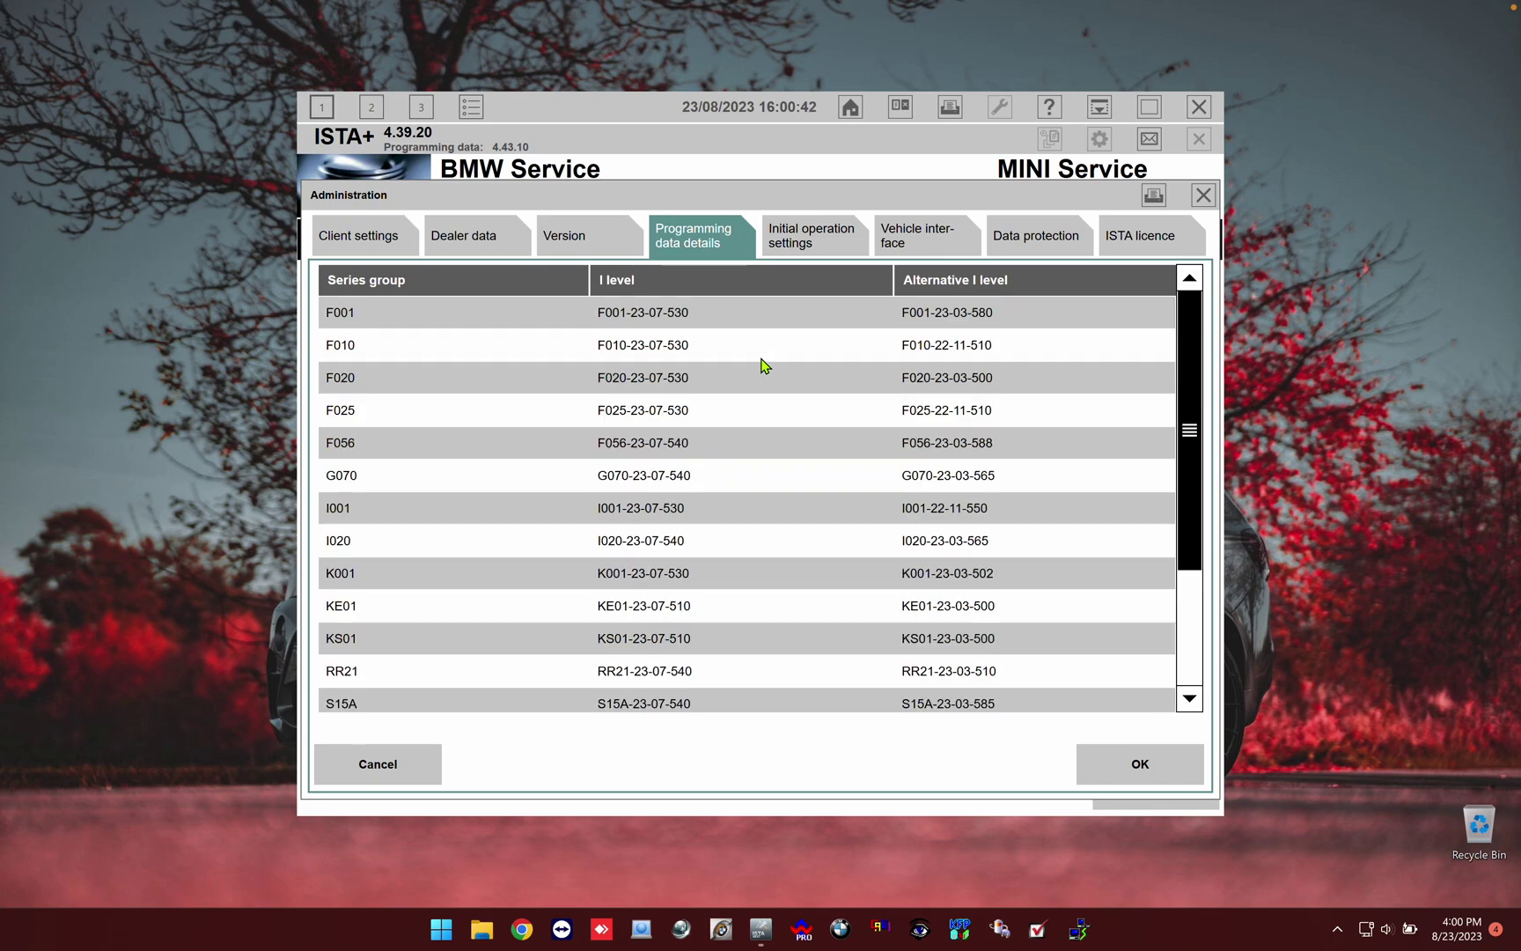
left_click(562, 255)
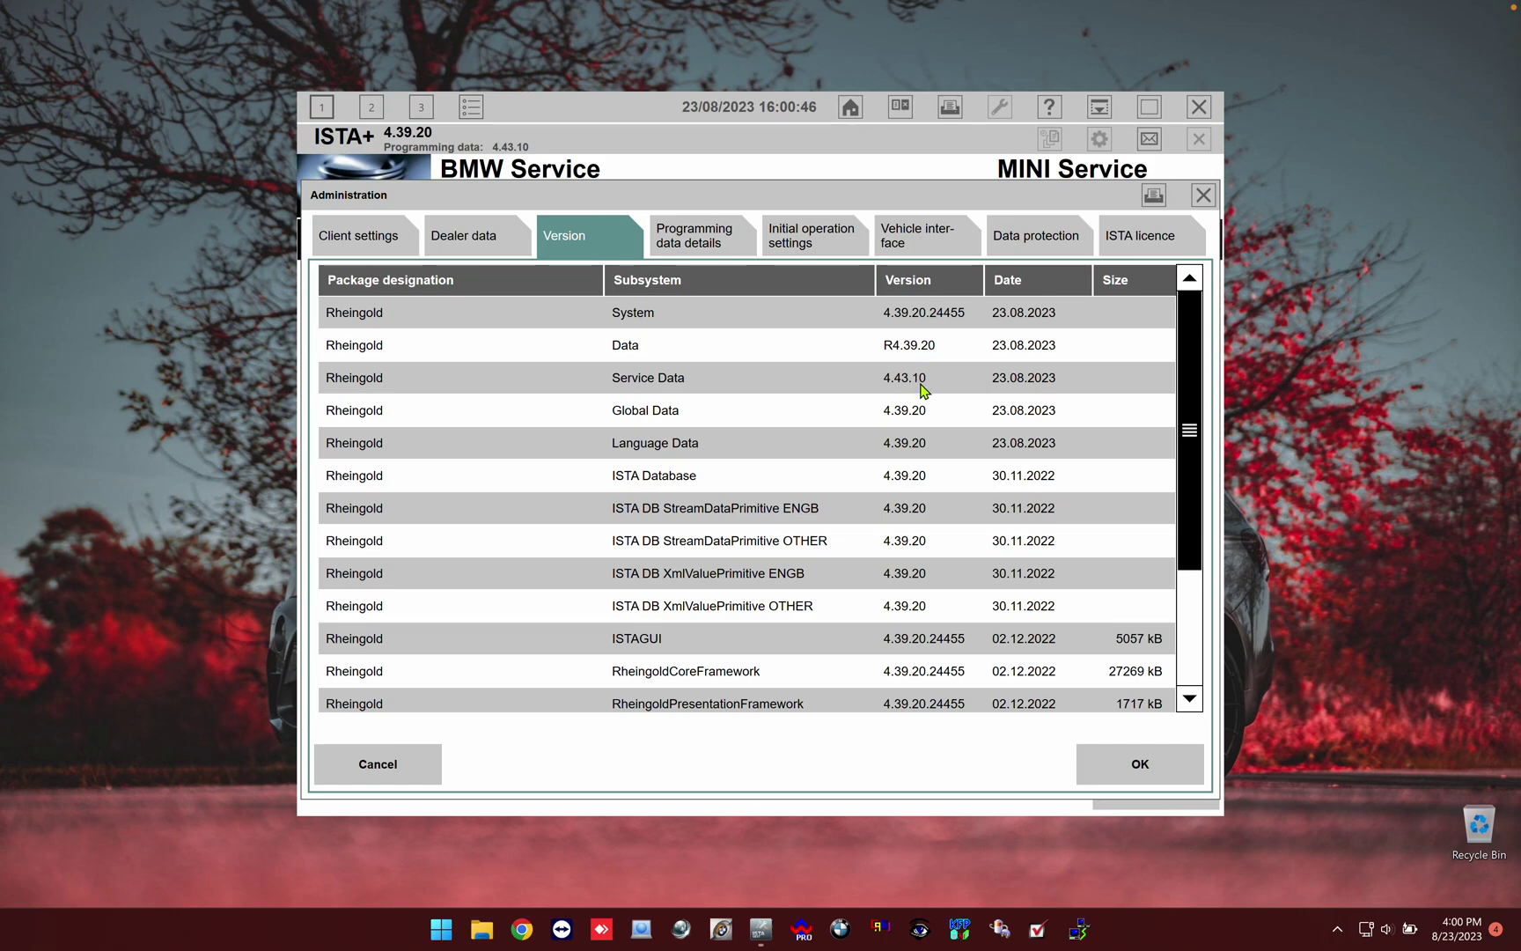
Close Administration and quit ISTA+, confirming the close prompt
left_click(1203, 195)
left_click(1199, 107)
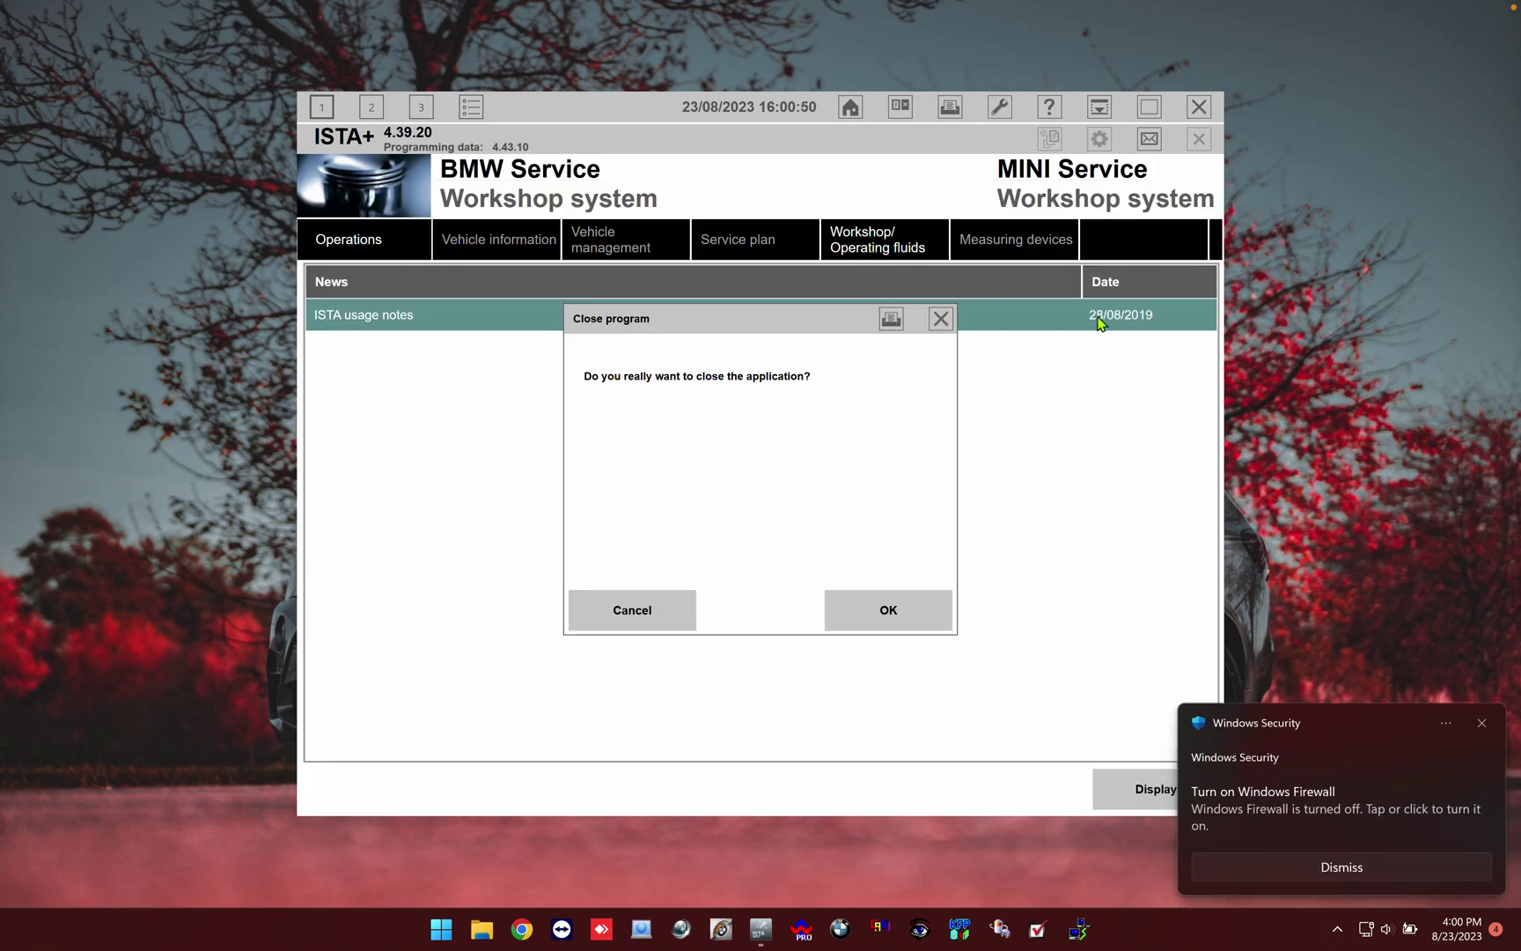
left_click(865, 630)
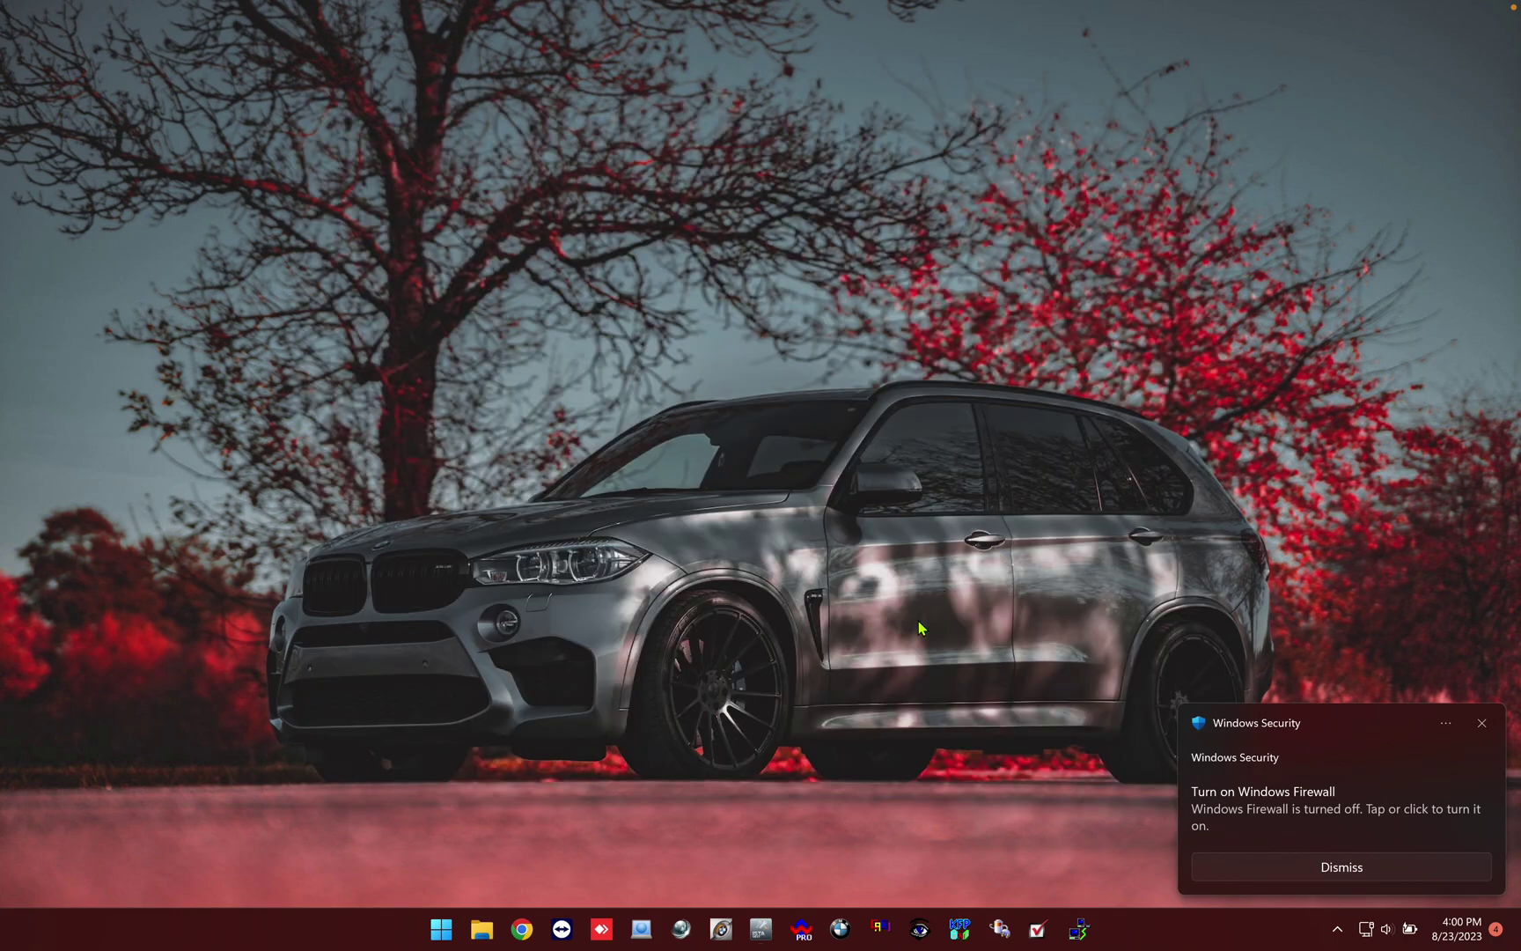
Browse to C:\Data in File Explorer and select its psdzdata folder
left_click(486, 935)
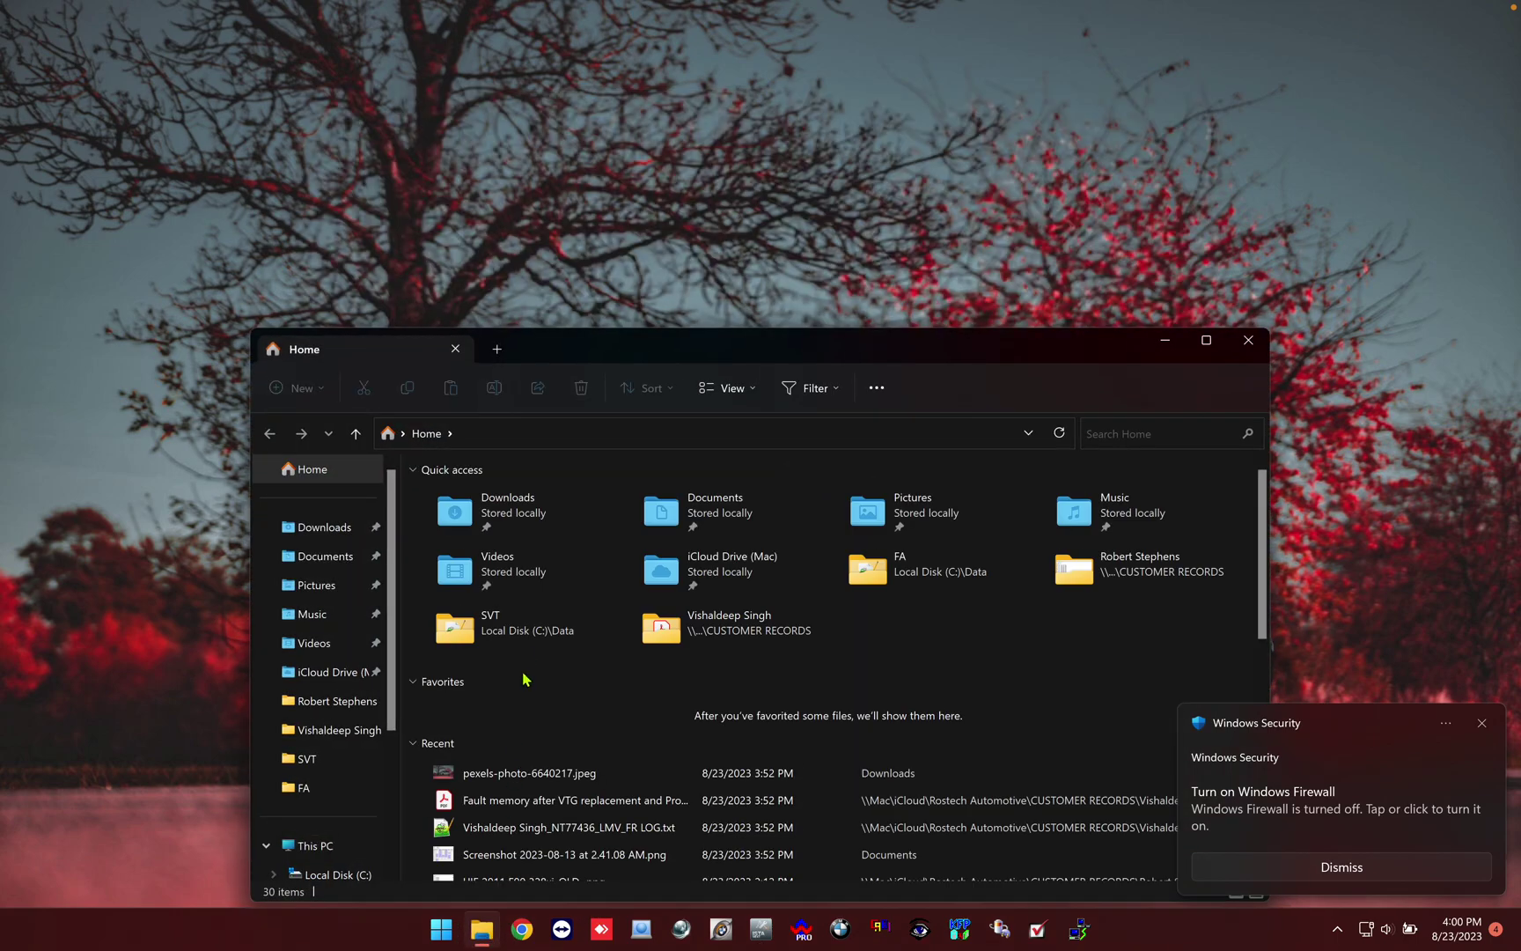
left_click(308, 845)
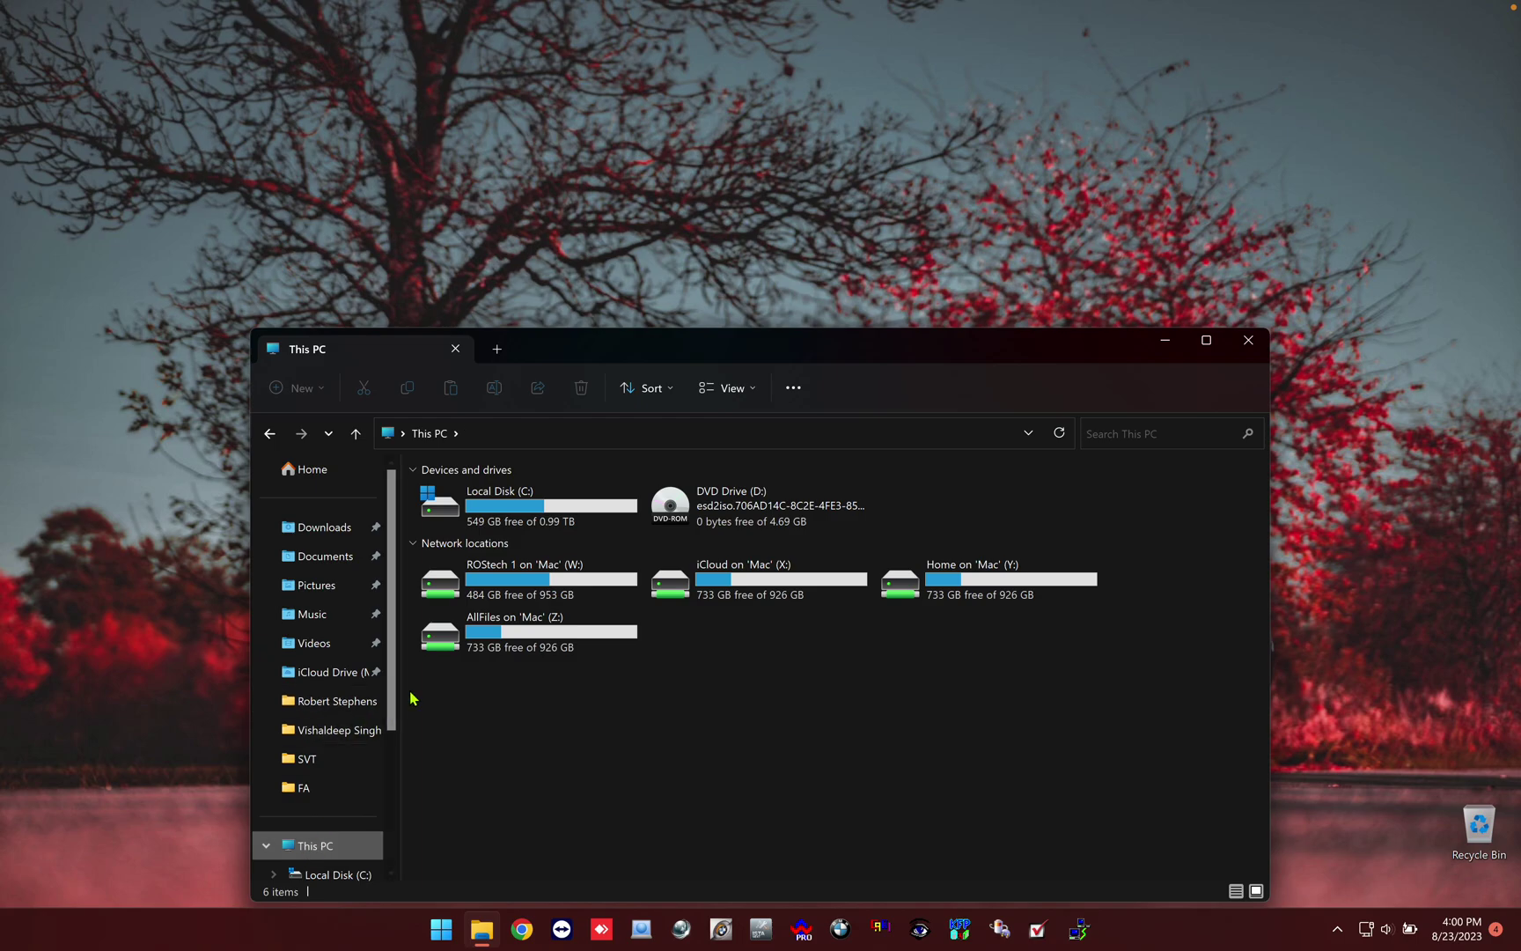
double_click(497, 521)
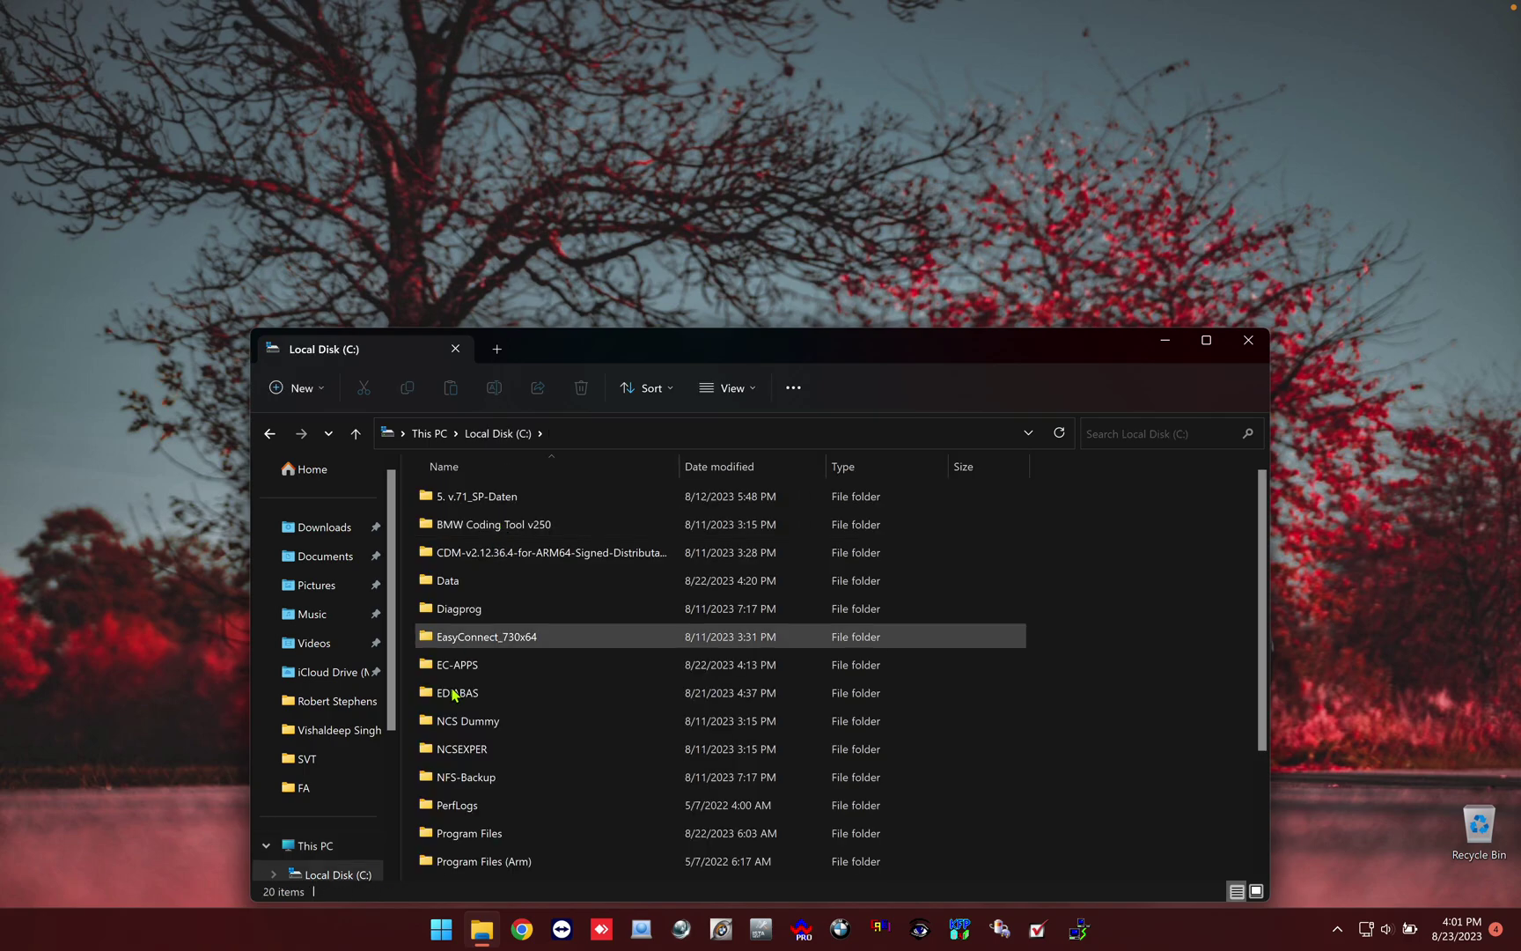
left_click(491, 595)
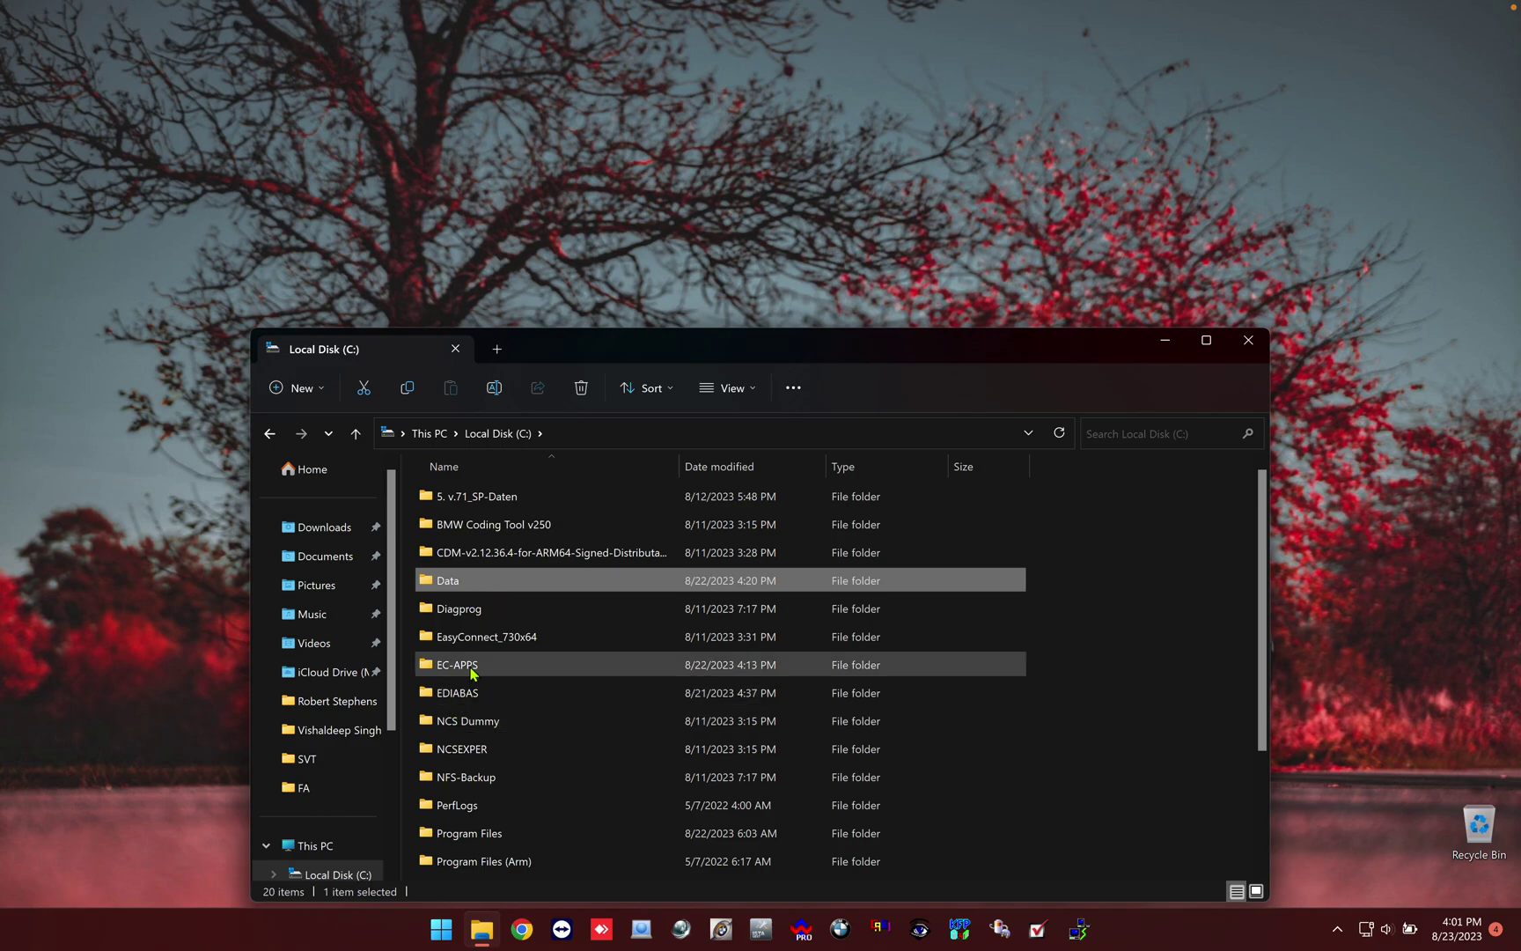
double_click(453, 580)
left_click(455, 721)
mouse_move(526, 730)
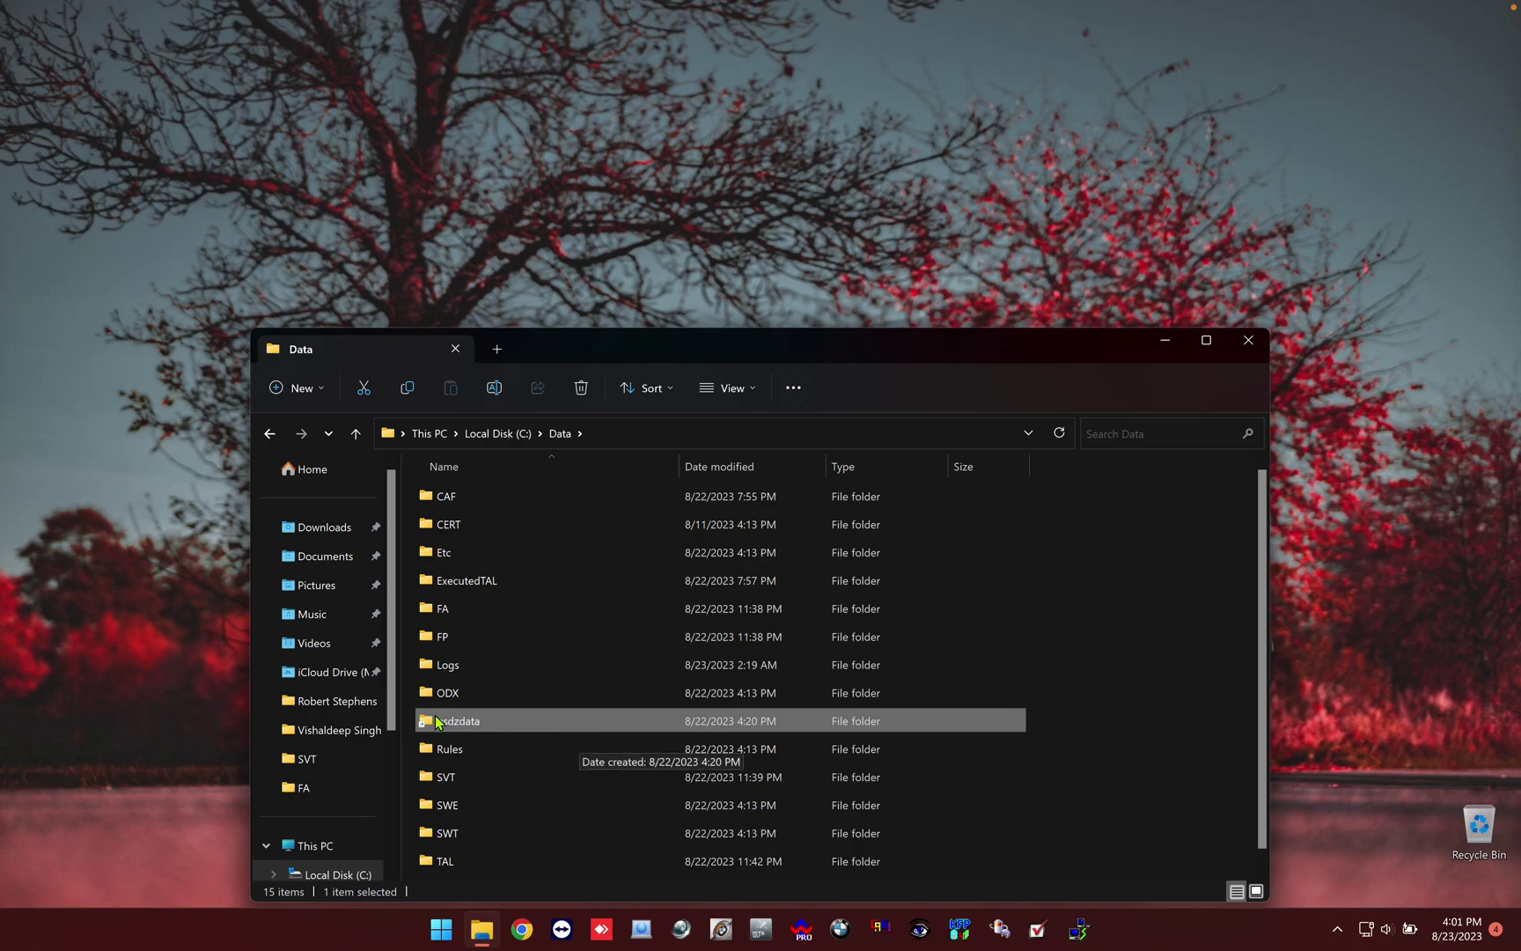
Open Properties of C:\EC-APPS\ISTA\PSdZ\data_swi\psdzdata, showing 297 GB, 91,447 files
left_click(268, 432)
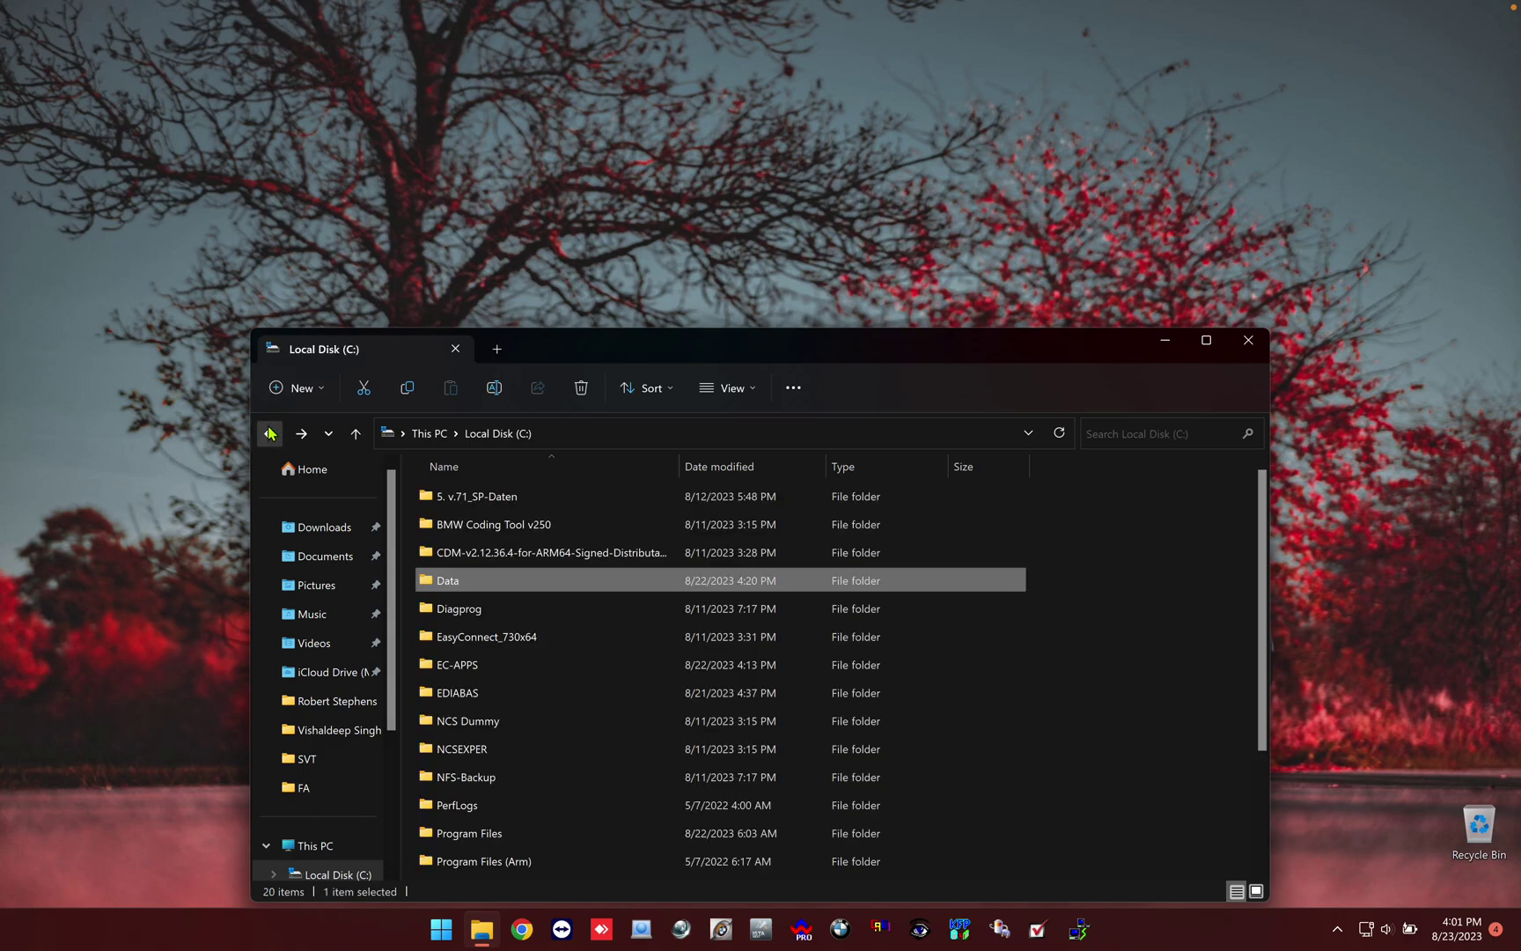
double_click(490, 667)
double_click(490, 553)
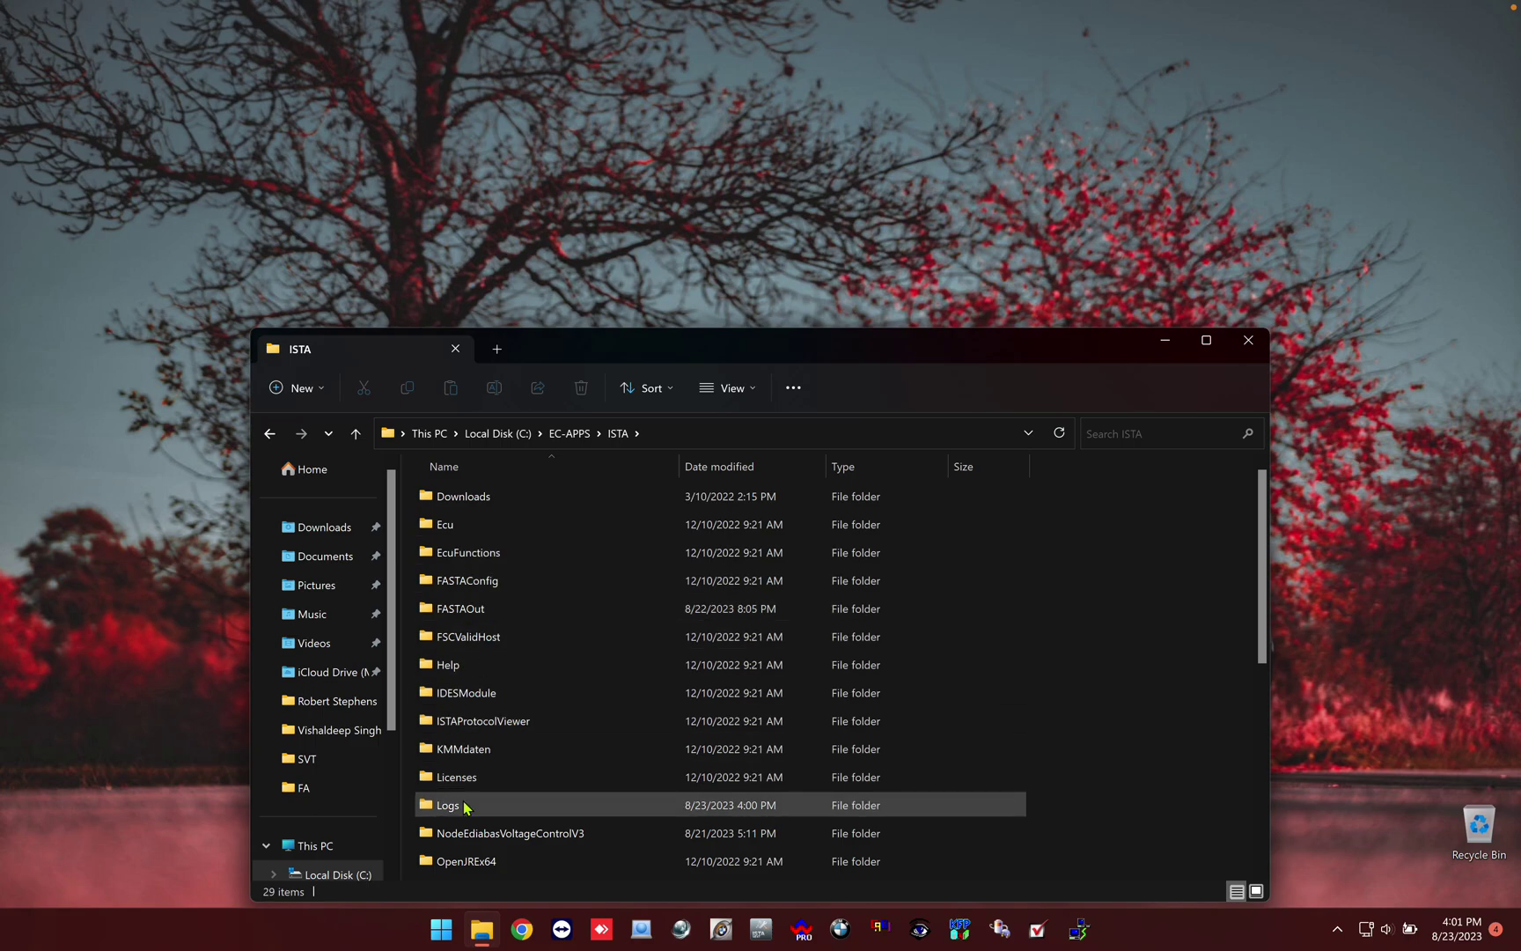
scroll(466, 808, "down", 2)
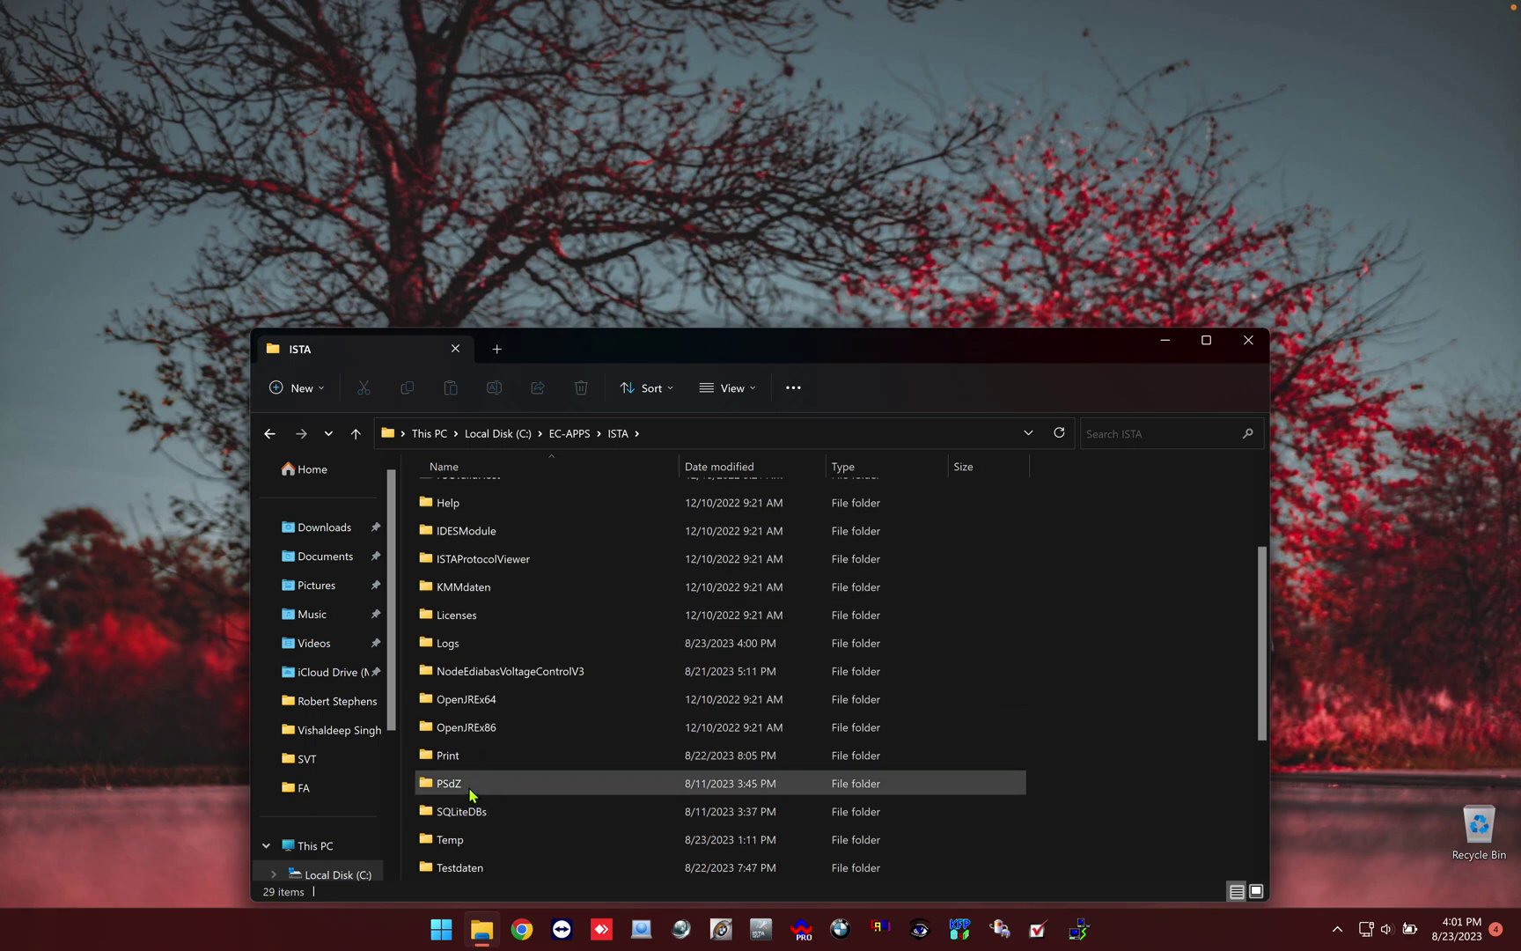
double_click(472, 784)
double_click(483, 581)
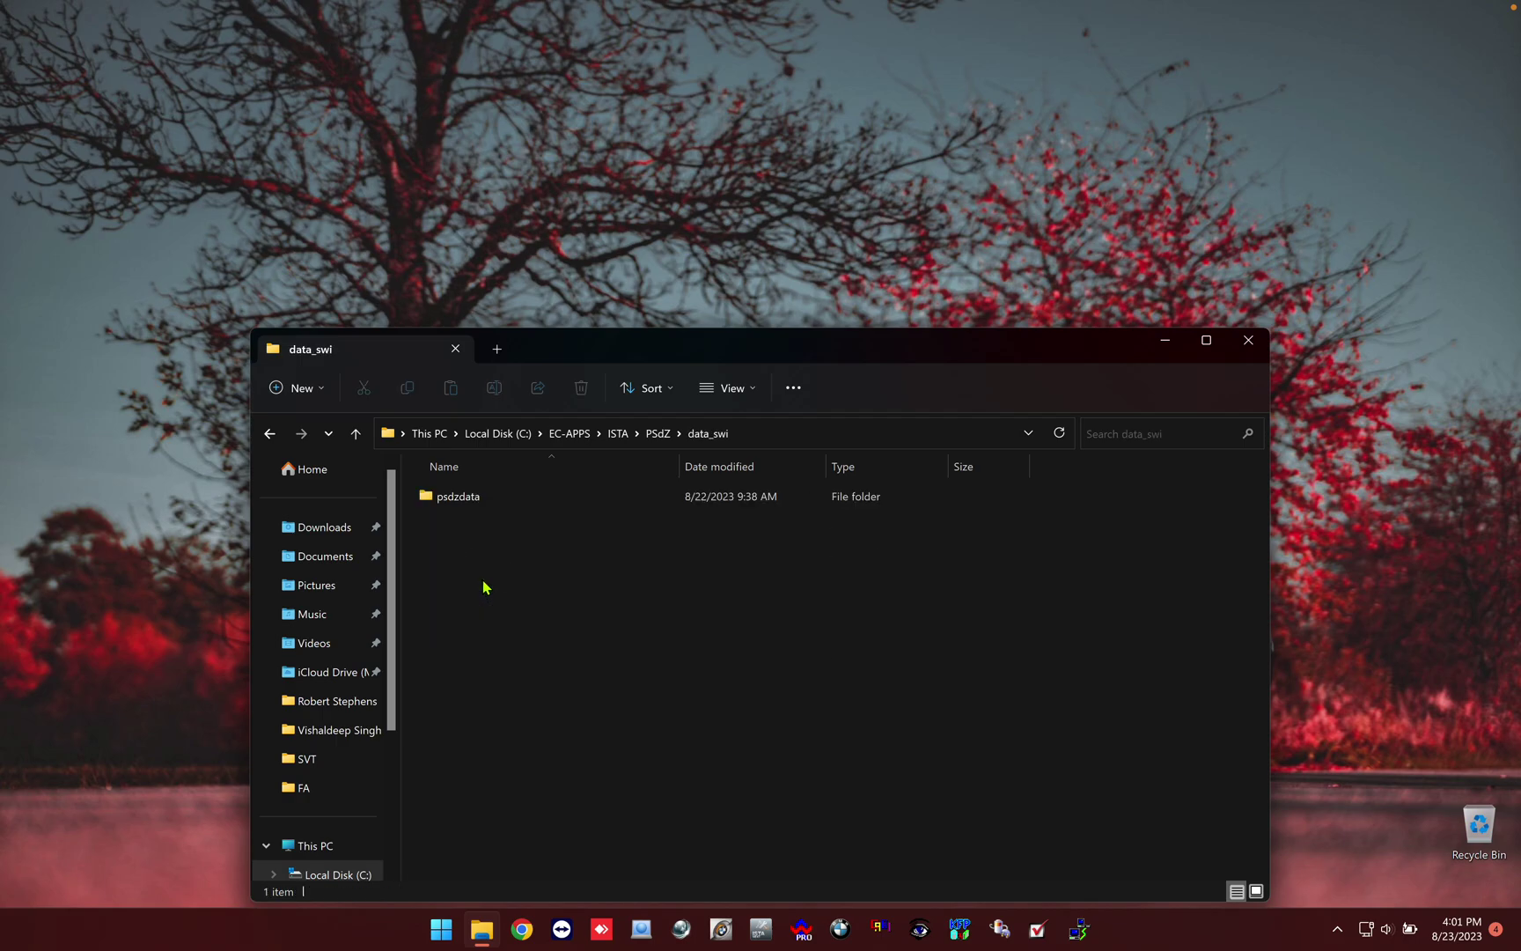
left_click(483, 507)
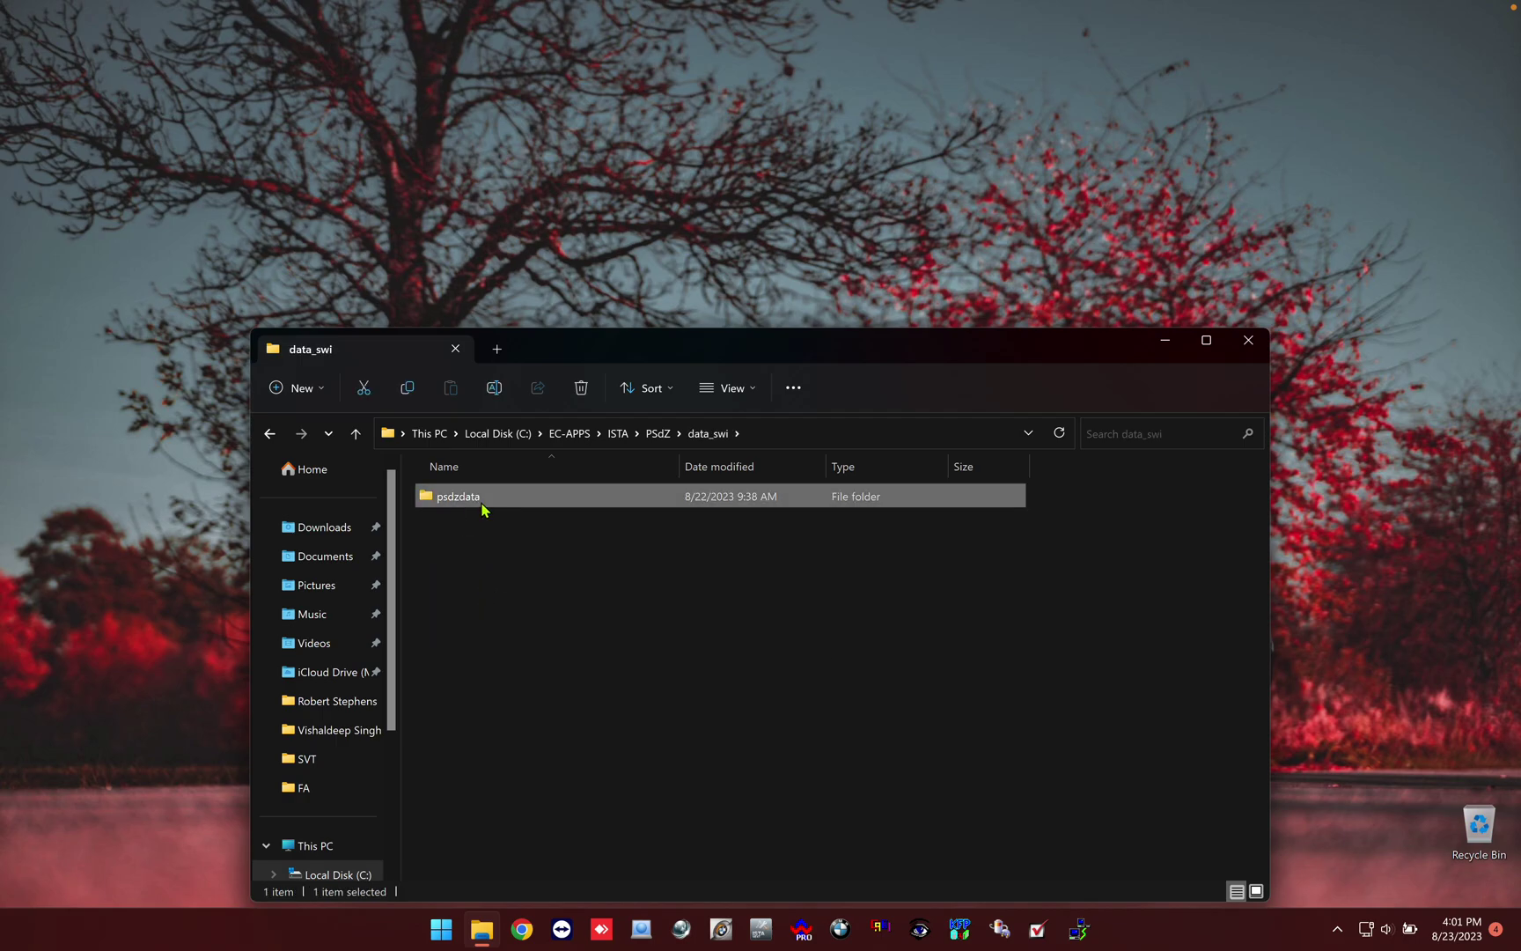
right_click(483, 509)
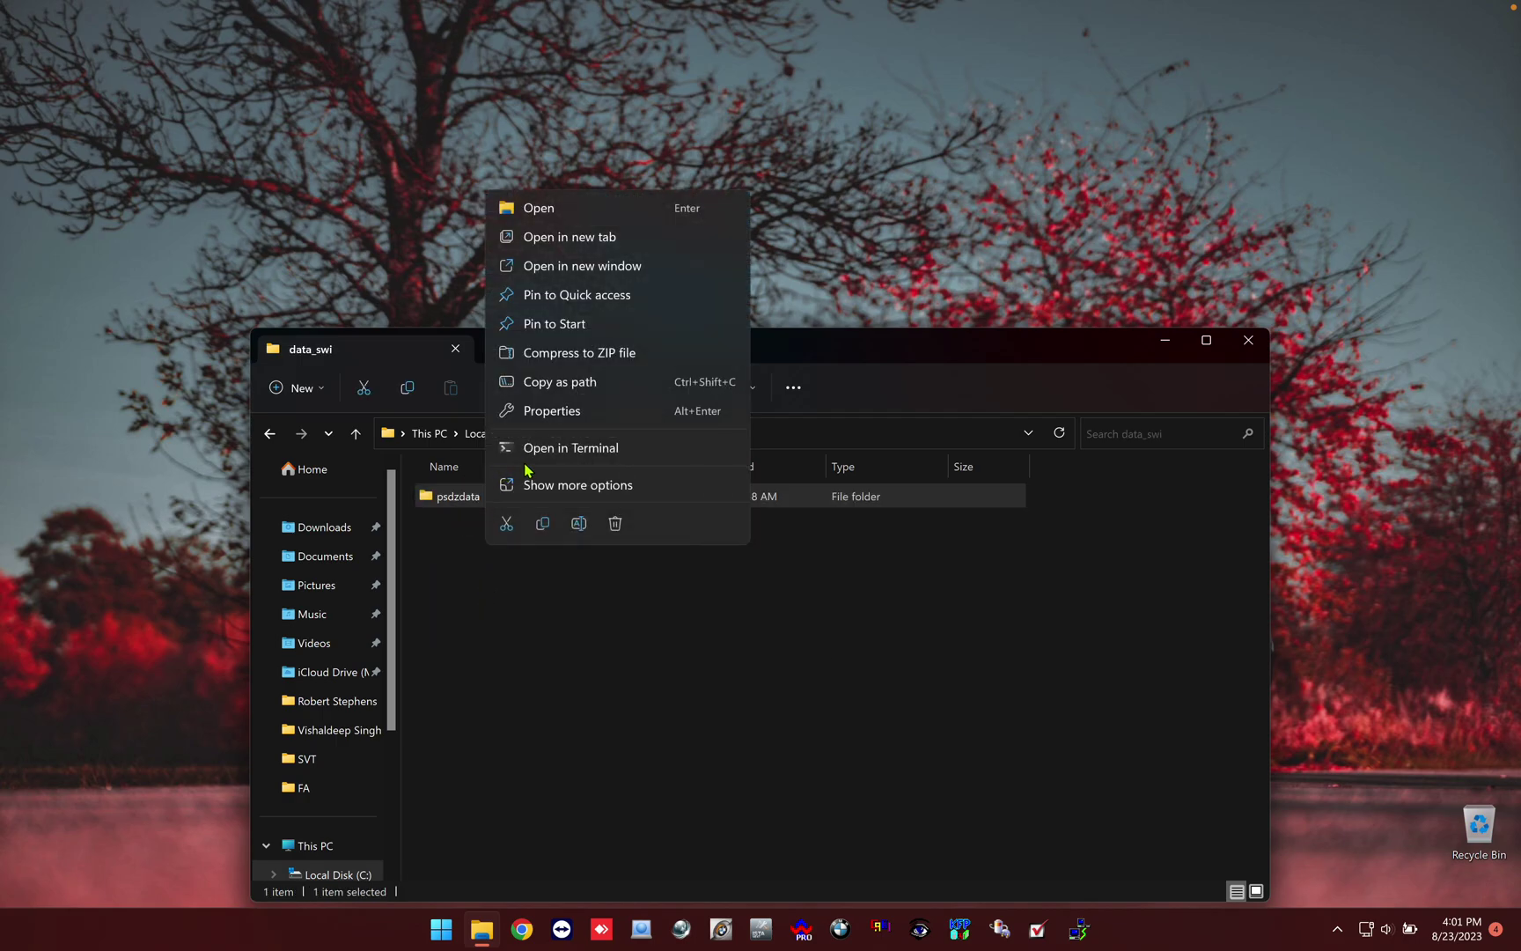
left_click(553, 414)
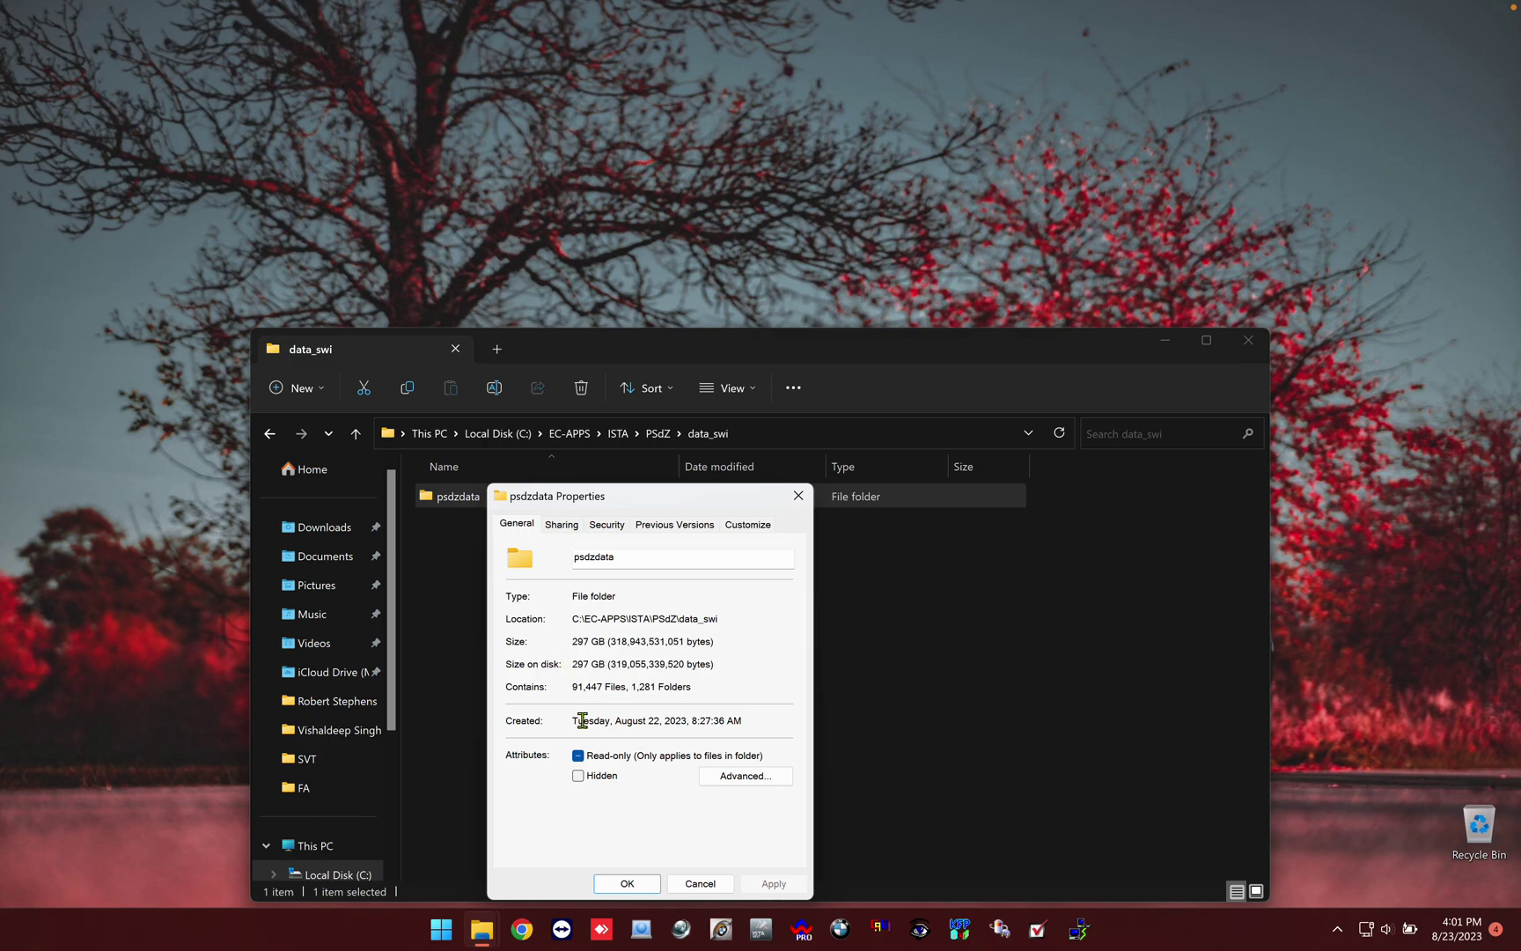
Close the psdzdata properties and go back up to the ISTA folder
left_click(628, 884)
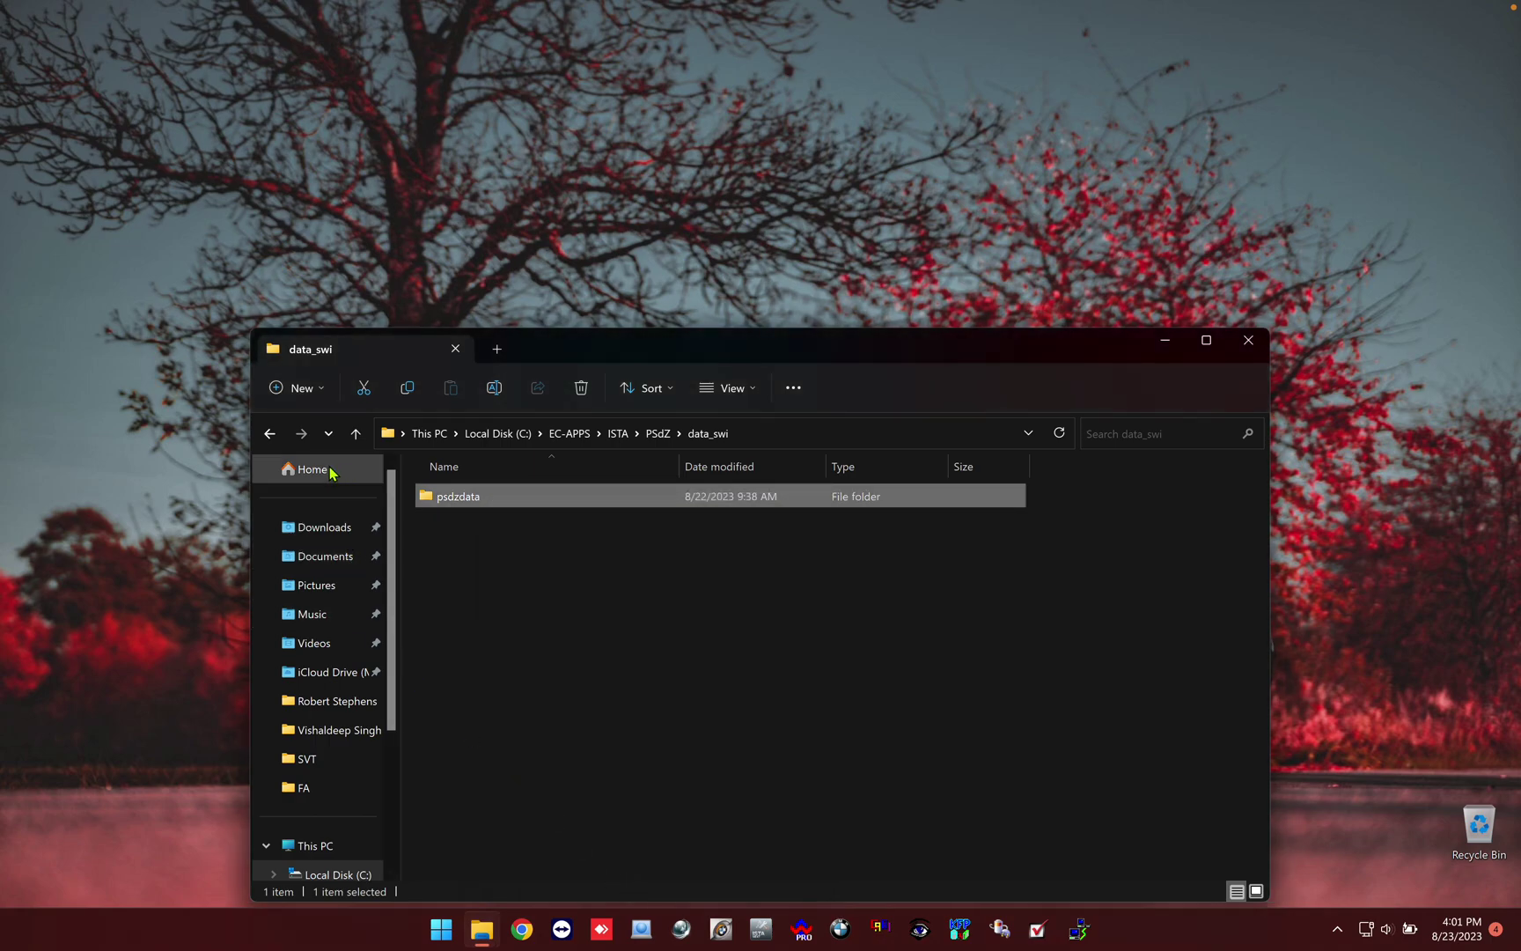
left_click(269, 435)
left_click(268, 435)
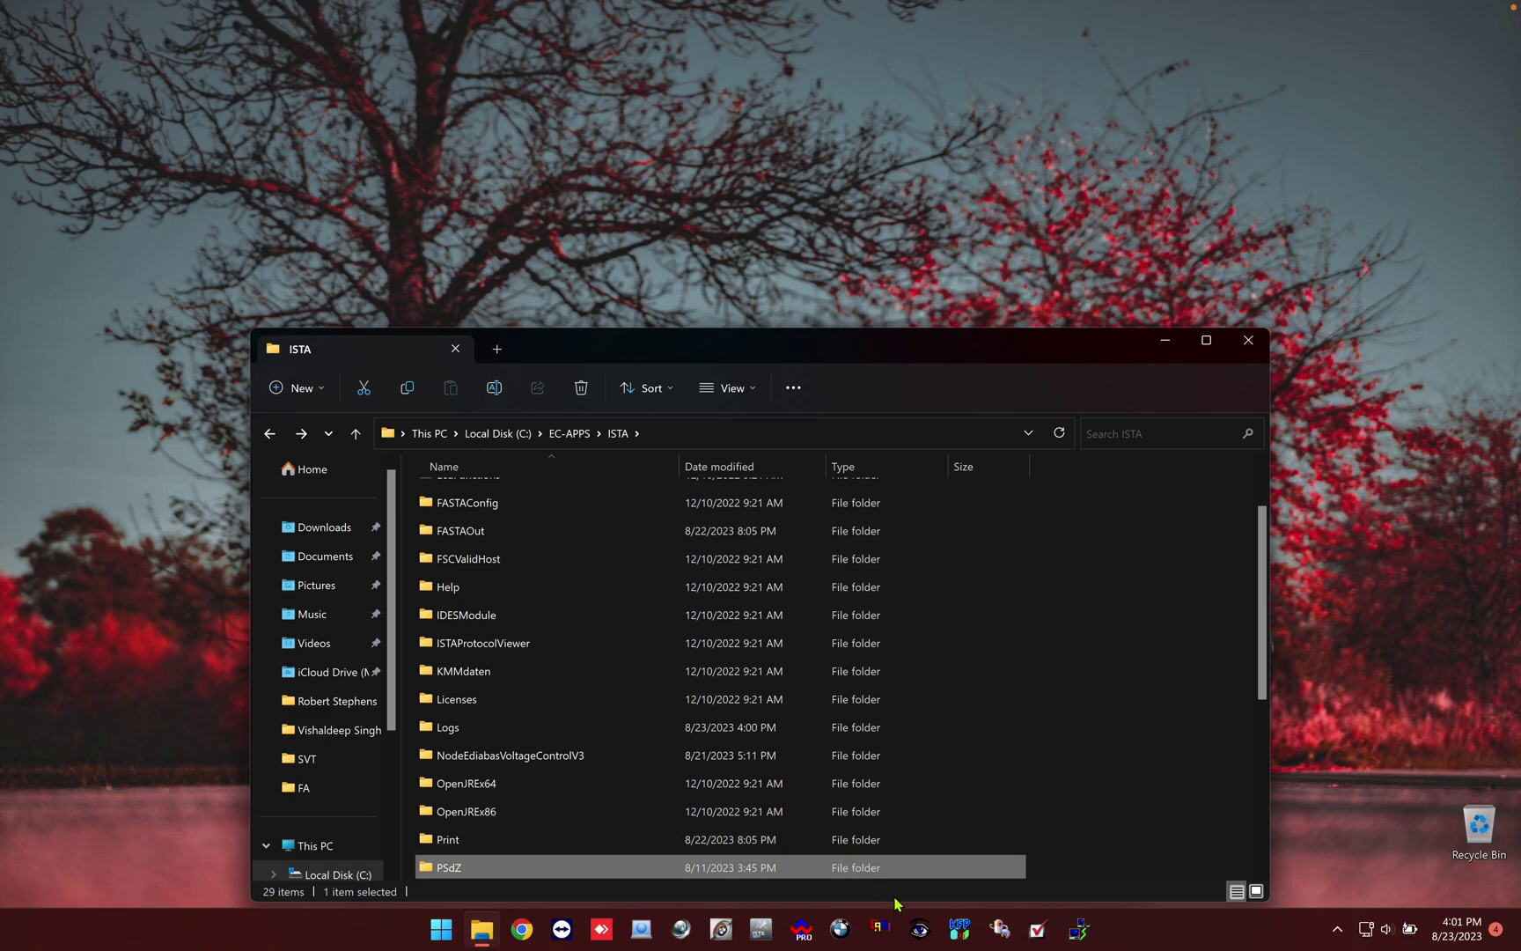
Scroll the ISTA folder contents to PSdZ and start E-Sys Launcher PRO V2.8.1.155
left_click(994, 929)
scroll(632, 722, "up", 1)
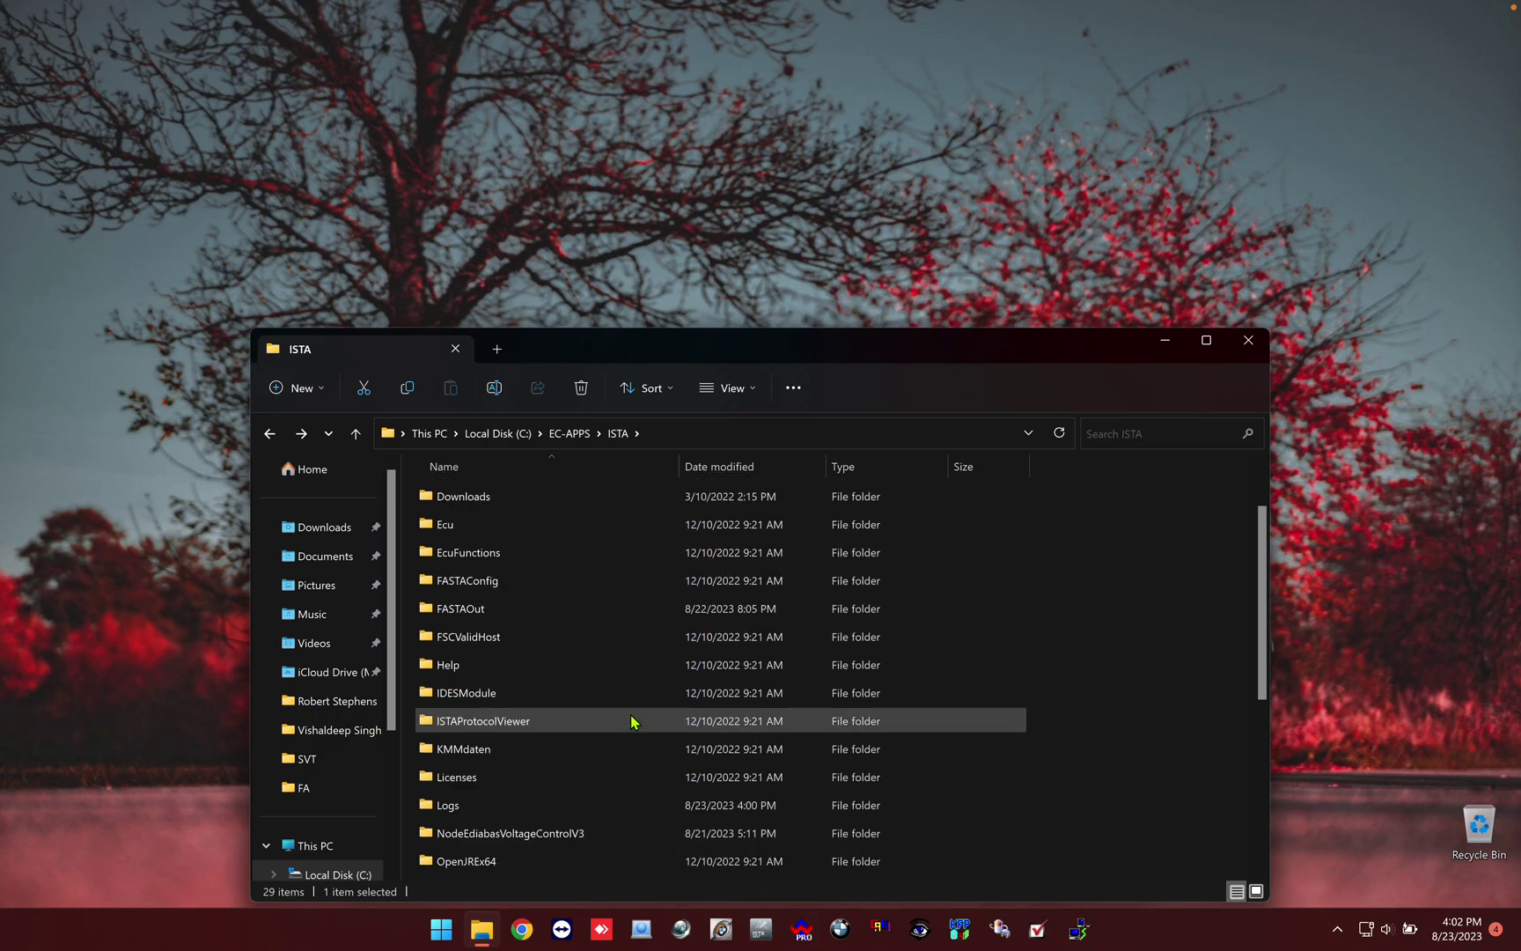
scroll(632, 722, "down", 5)
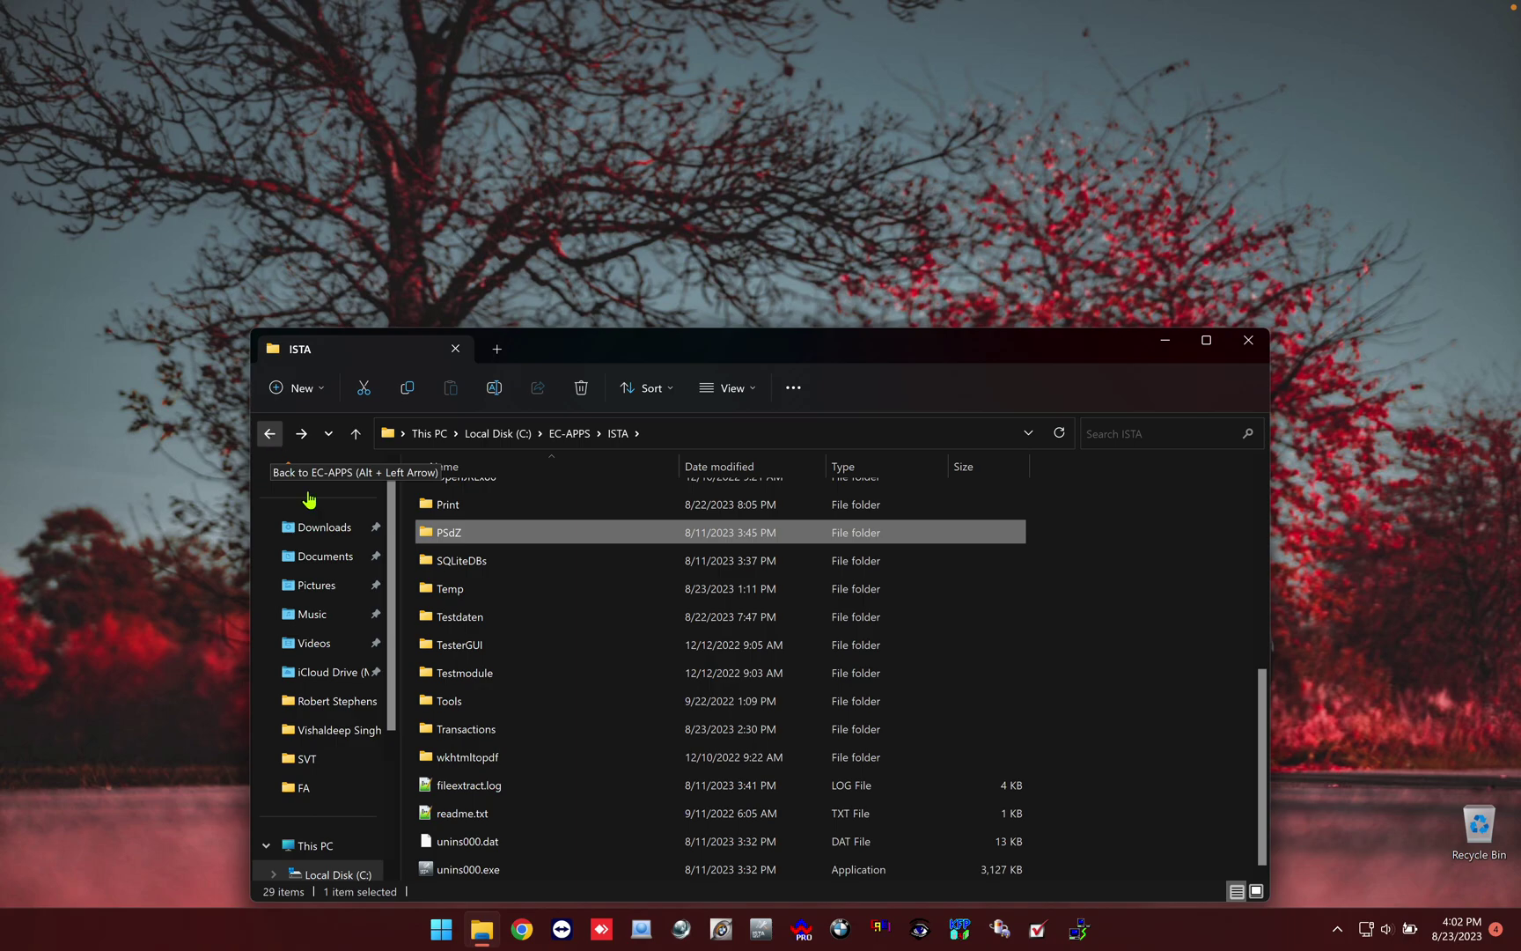
left_click(816, 939)
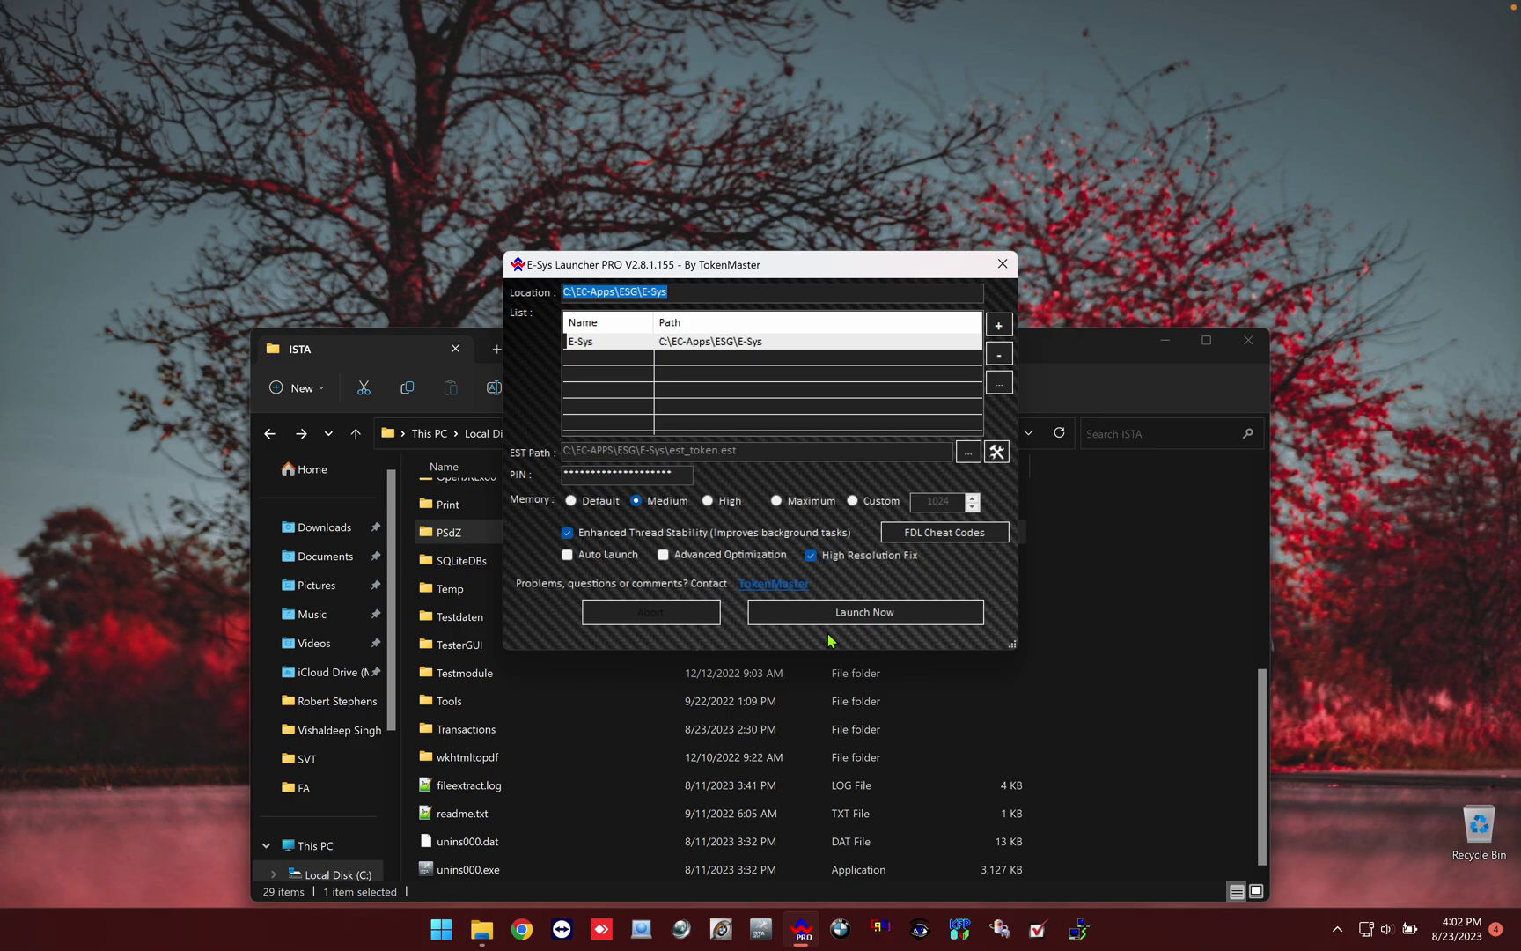
Launch E-Sys 3.30.0 from C:\EC-Apps\ESG\E-Sys via Launch Now
left_click(842, 627)
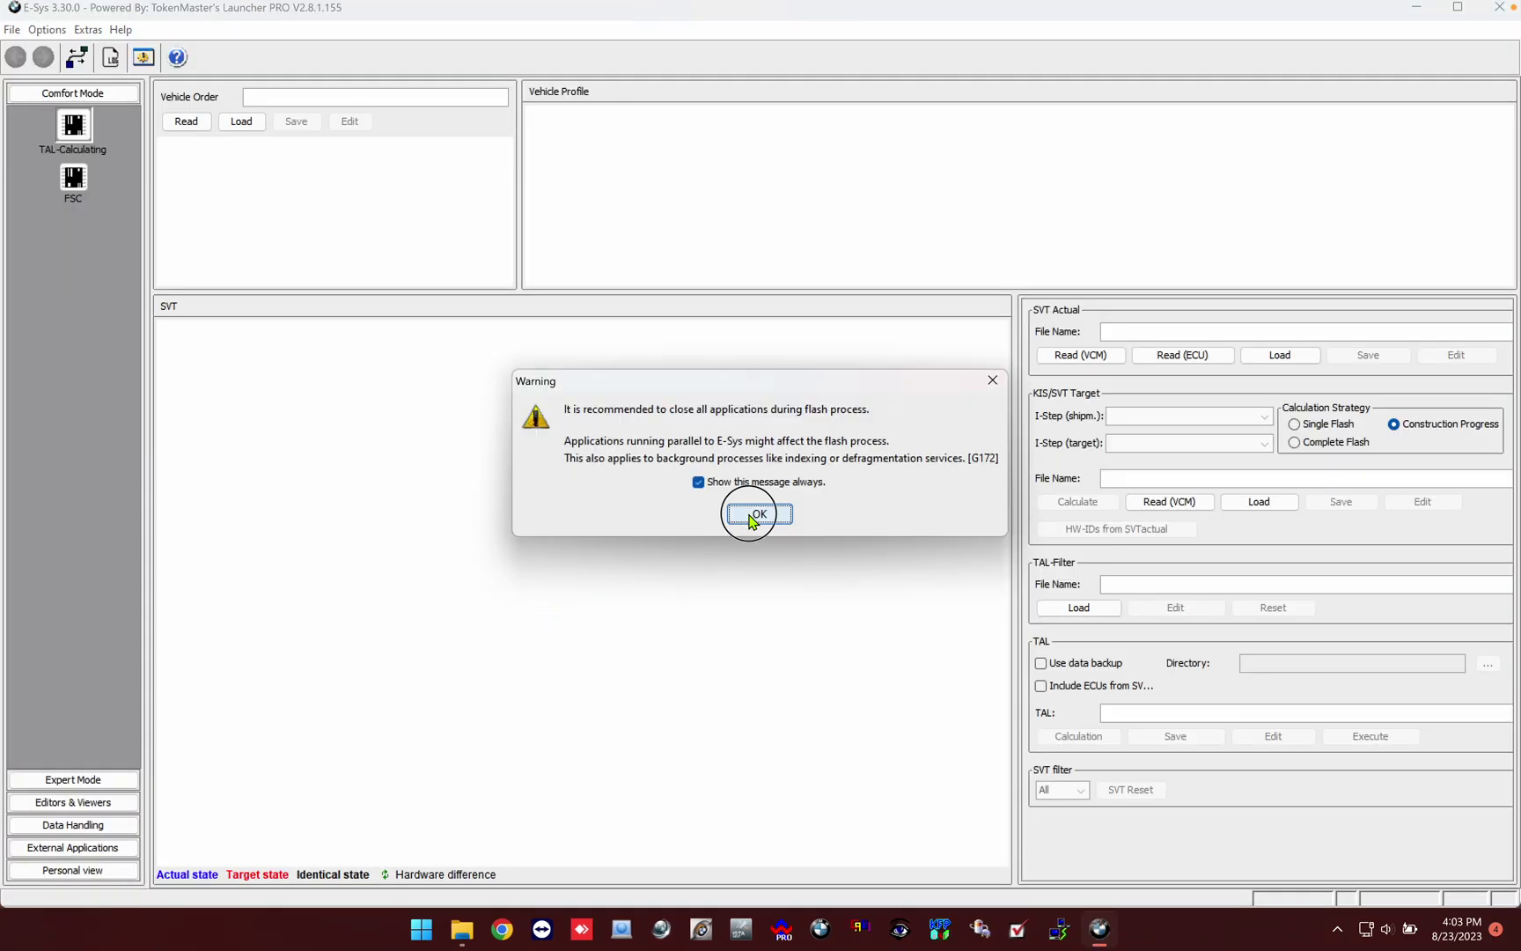
Dismiss the flash-process warning and bring up the Open Connection dialog for F020
left_click(751, 516)
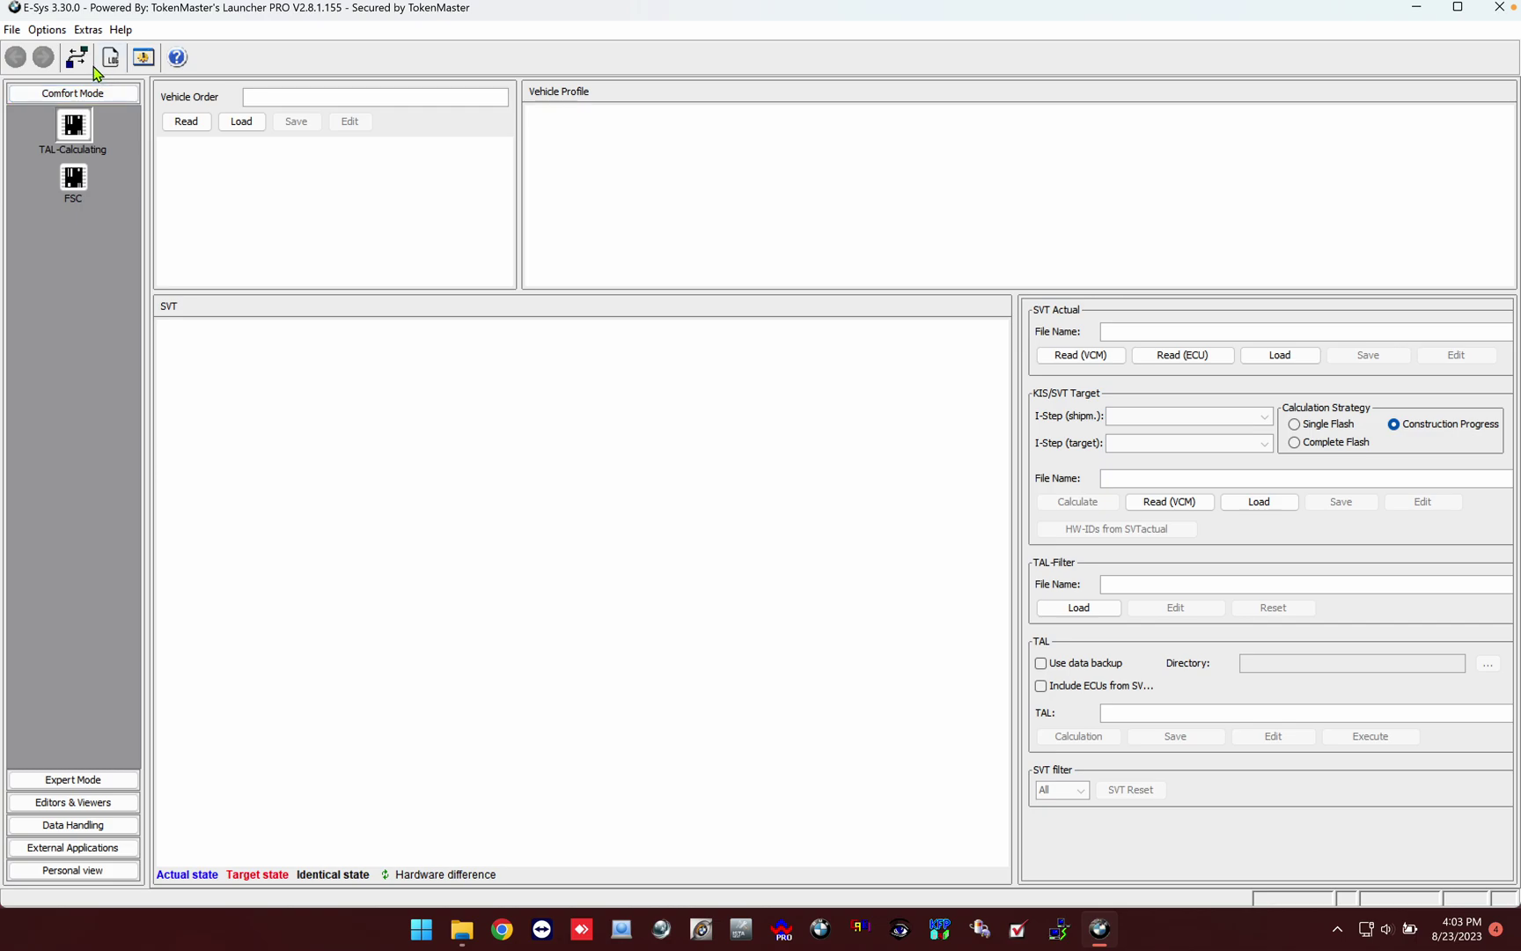
left_click(77, 57)
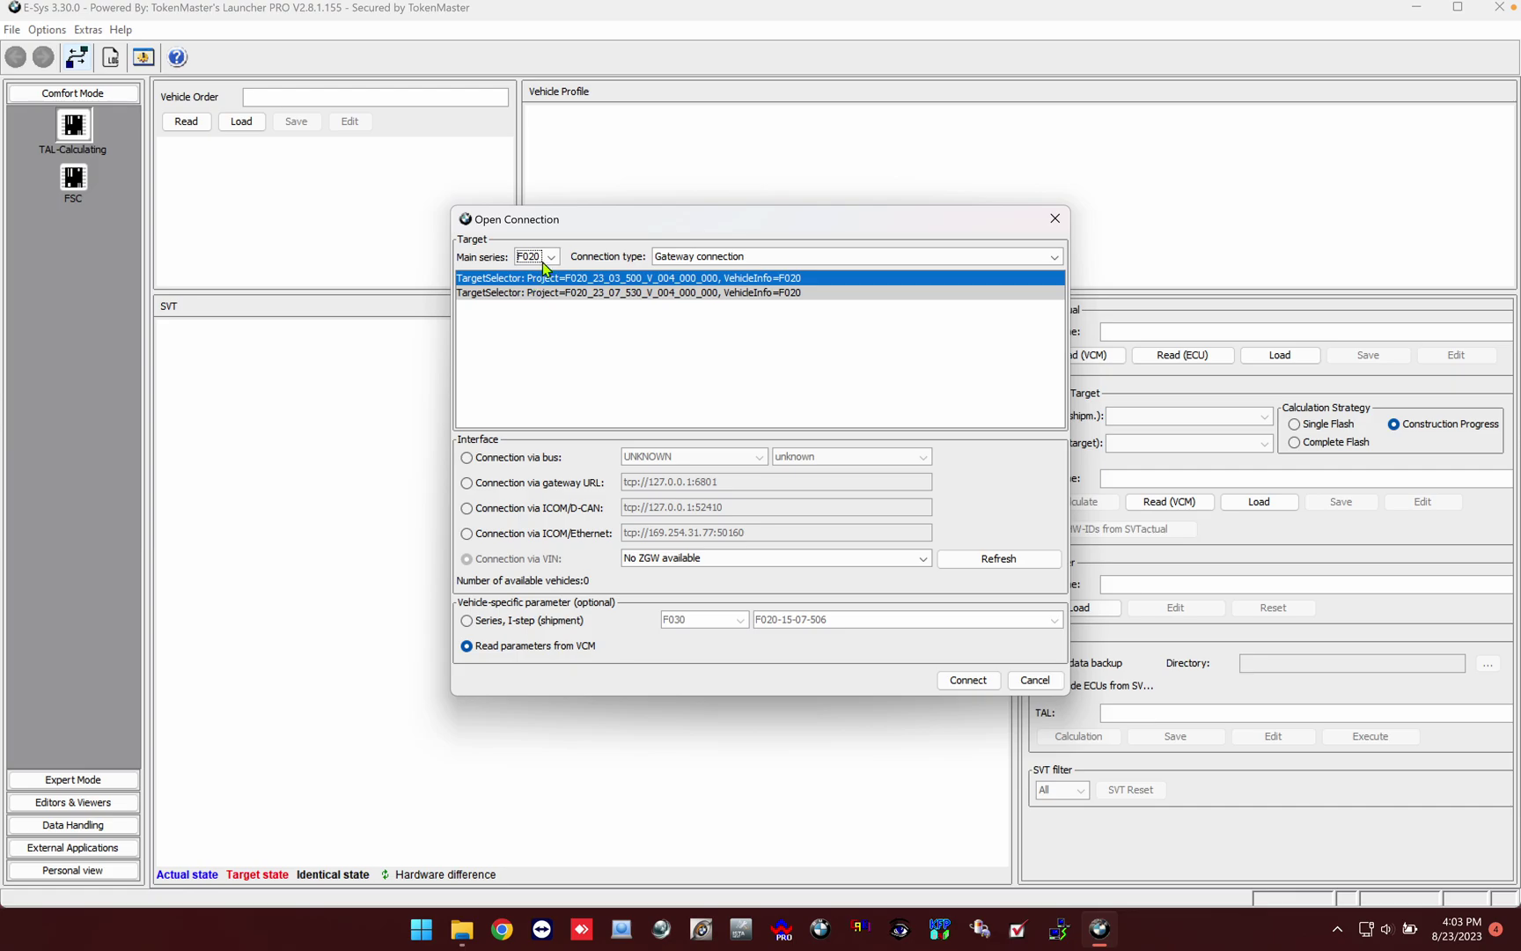
Set Main series and Connection type to All, review targets F001 to XS01, then close the dialog
left_click(546, 260)
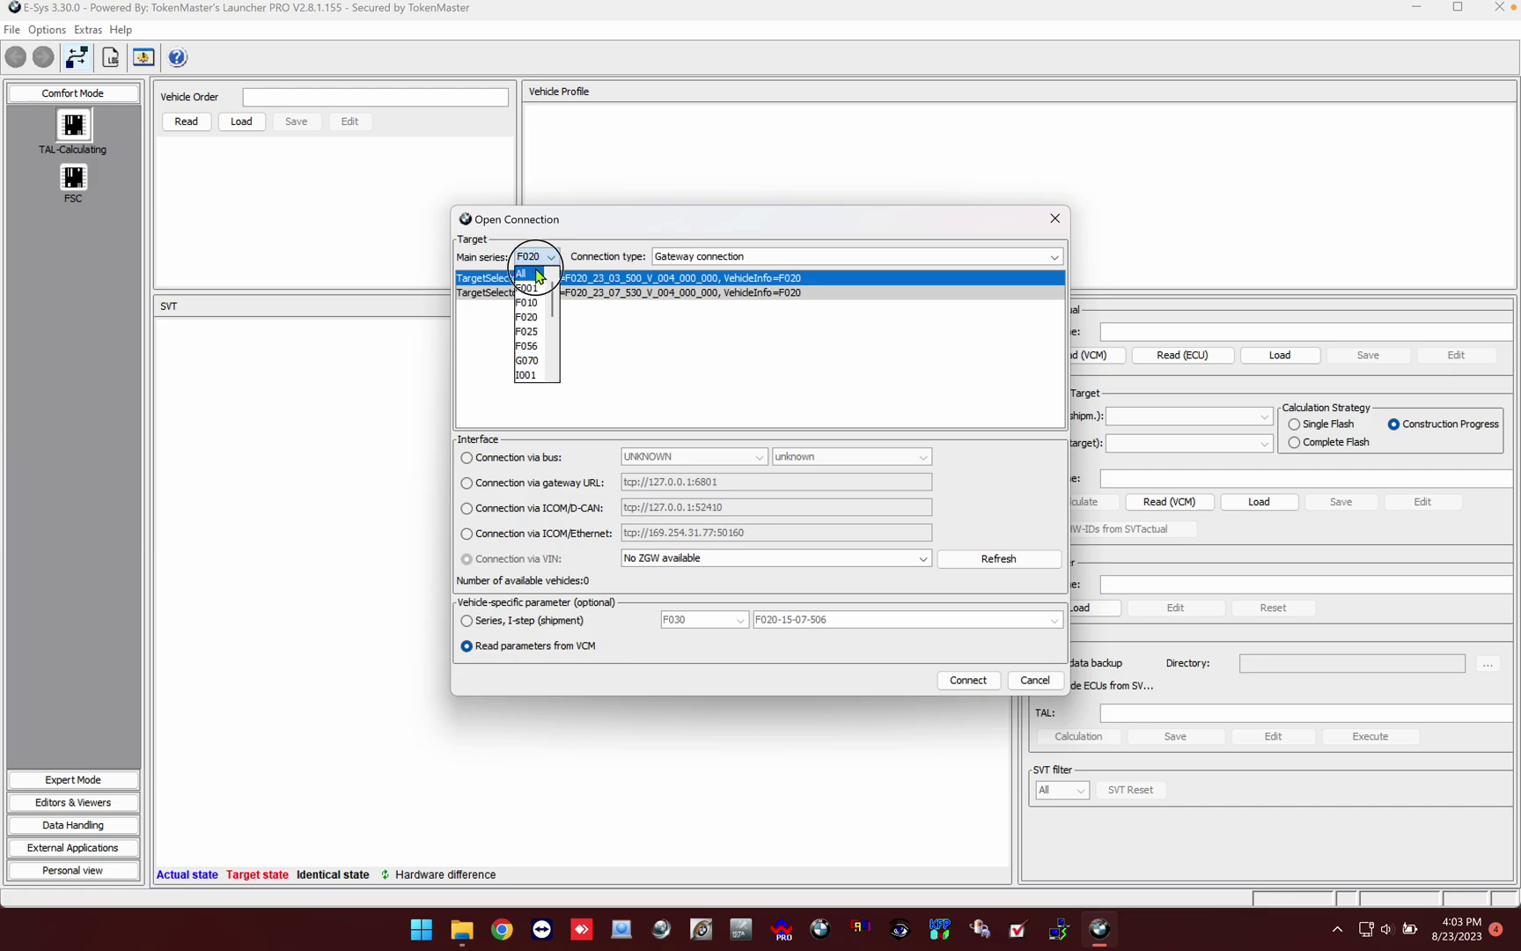
left_click(537, 274)
scroll(878, 354, "down", 8)
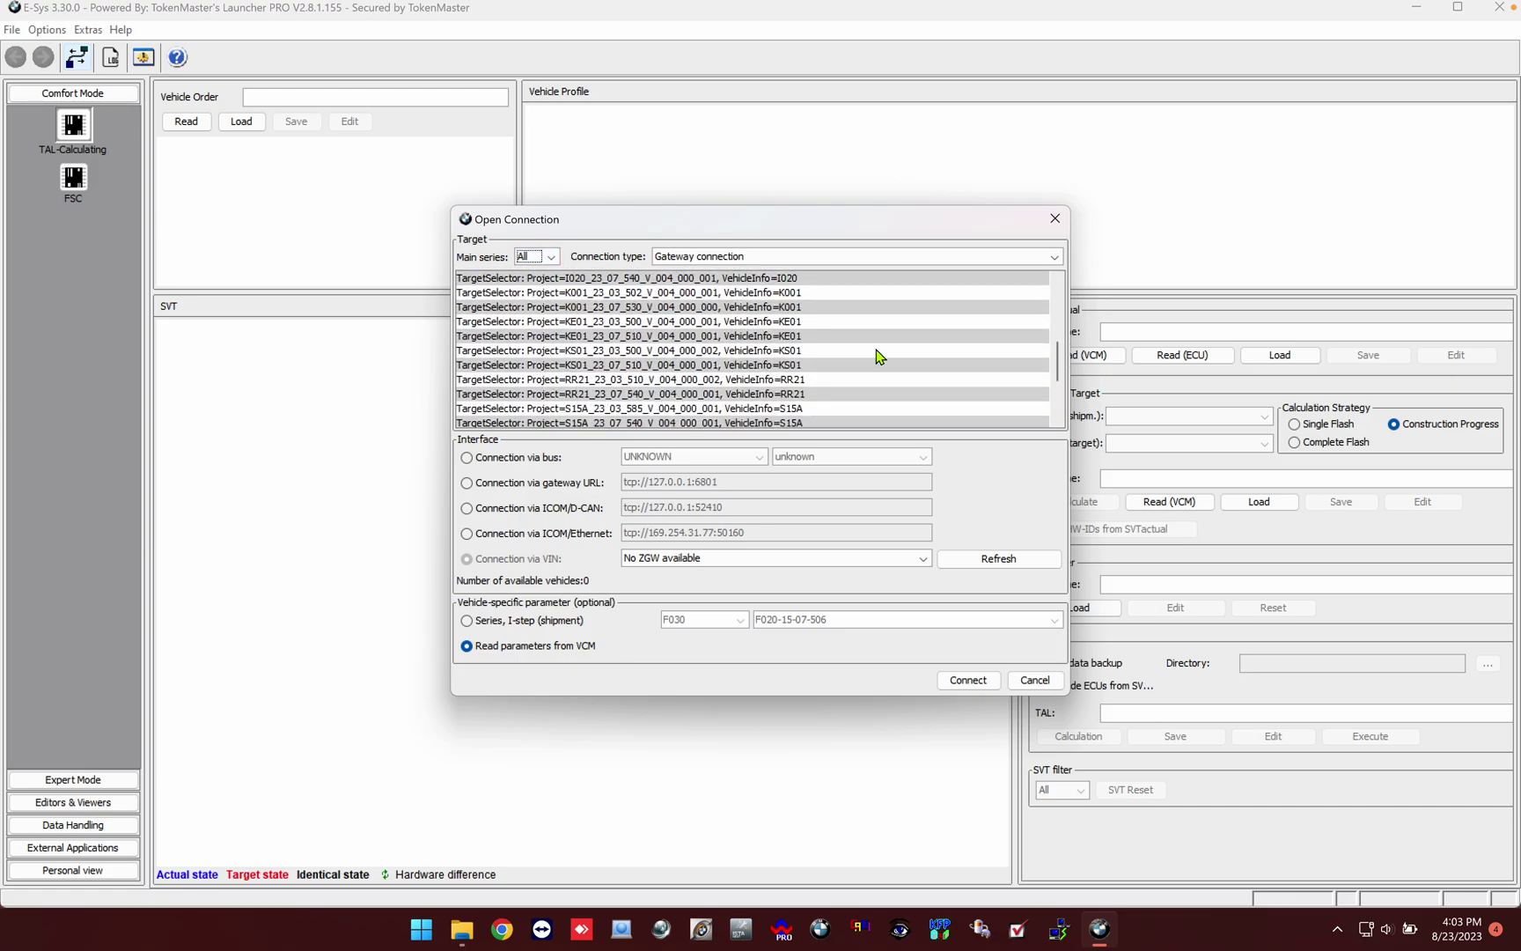
scroll(876, 349, "down", 3)
left_click(863, 257)
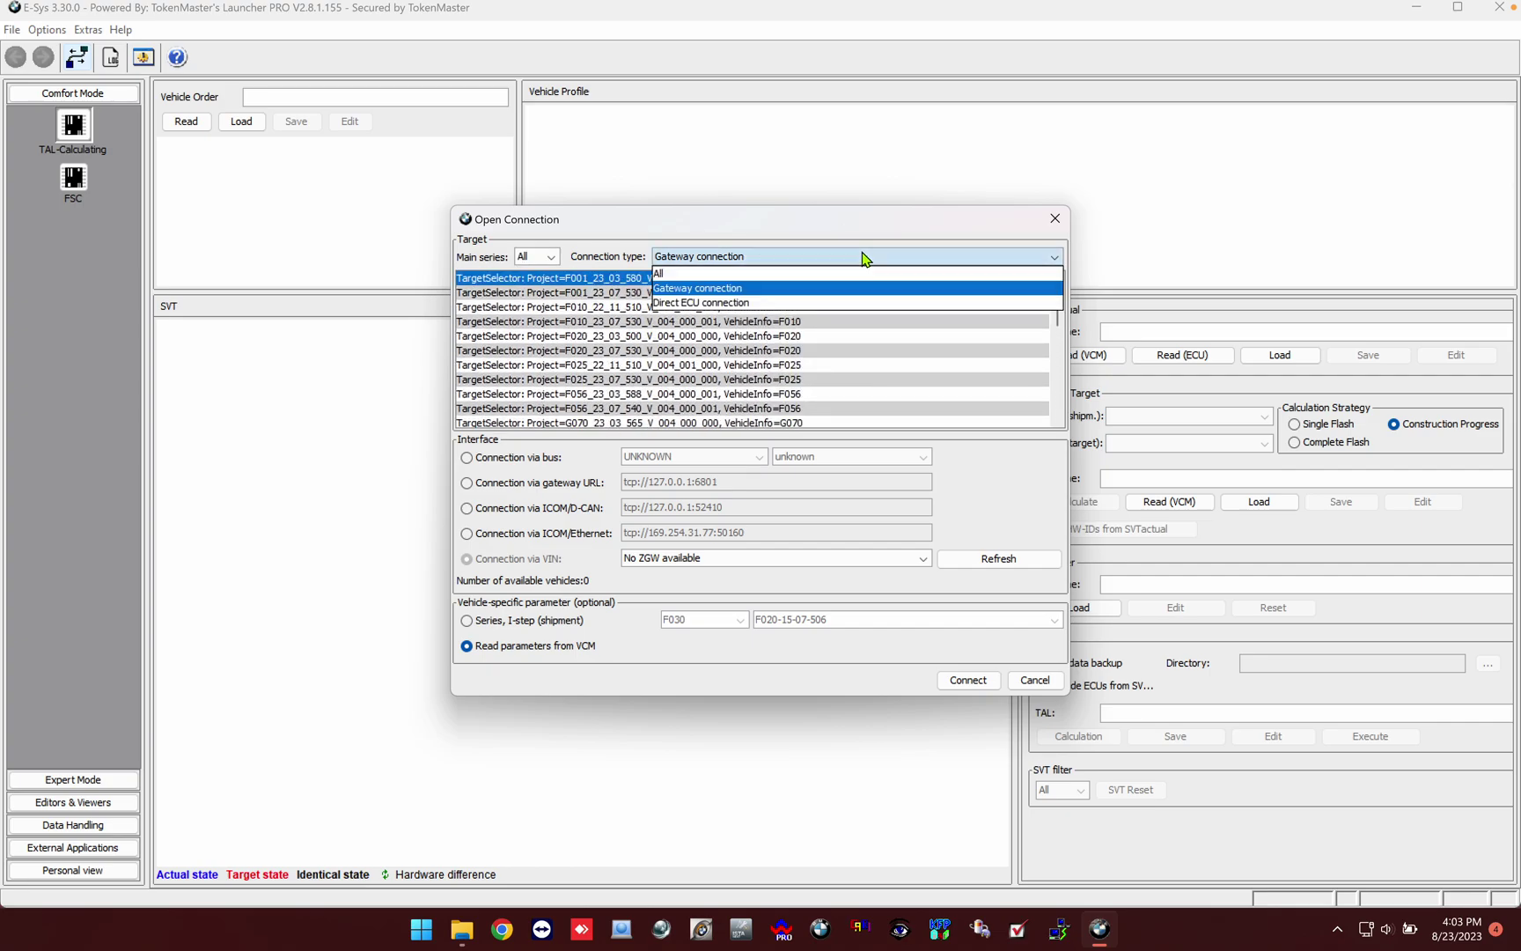
left_click(807, 274)
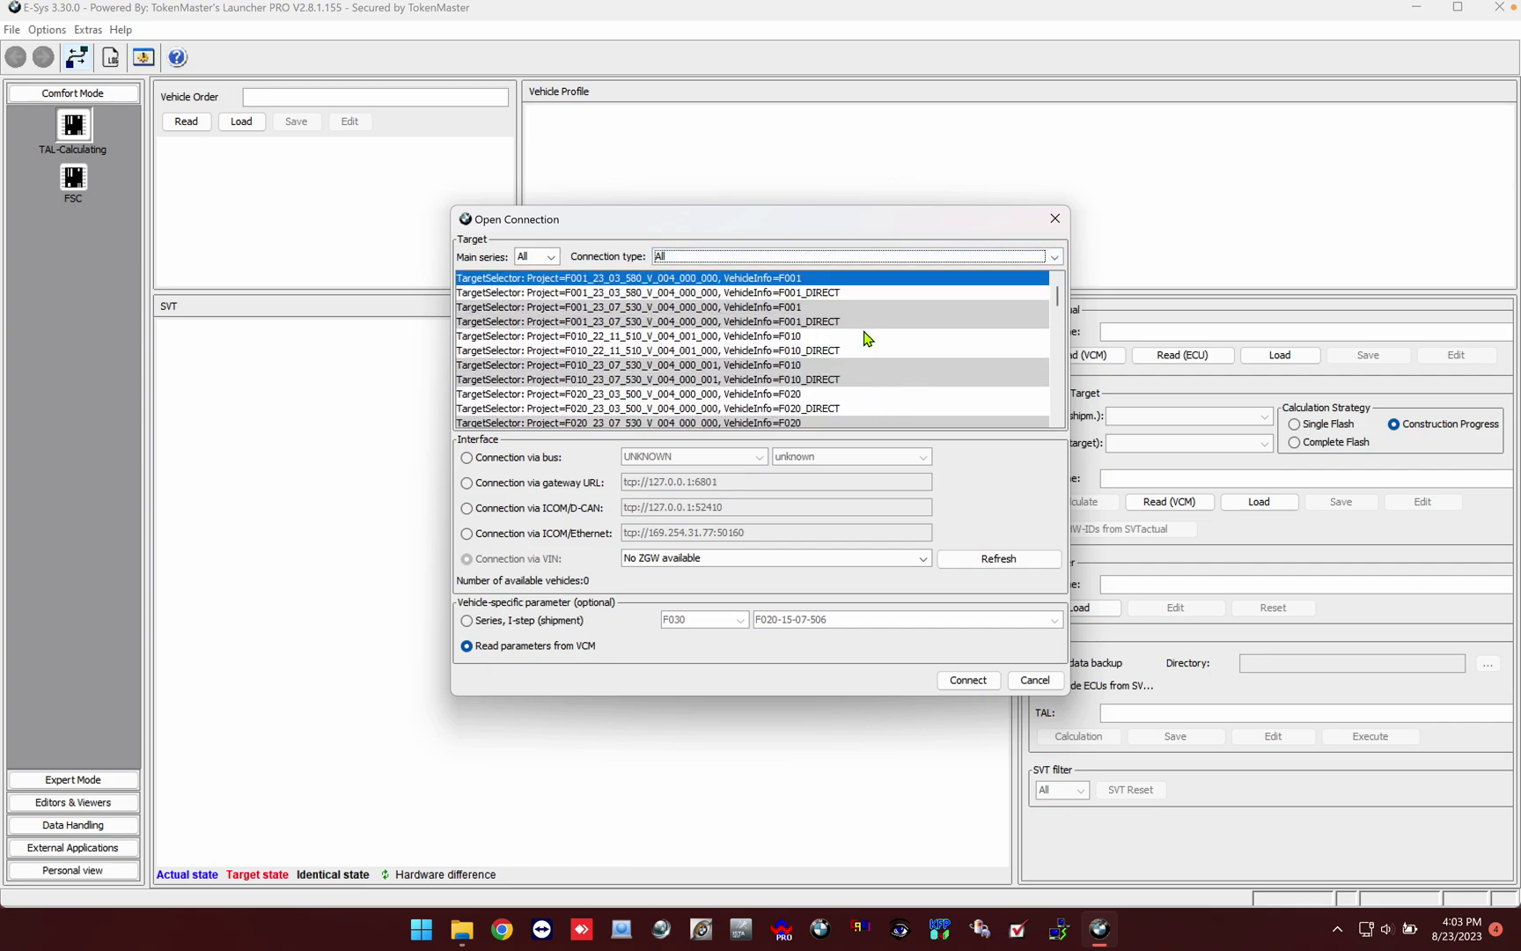
scroll(862, 333, "down", 15)
scroll(867, 338, "down", 1)
scroll(867, 338, "up", 15)
left_click(1055, 219)
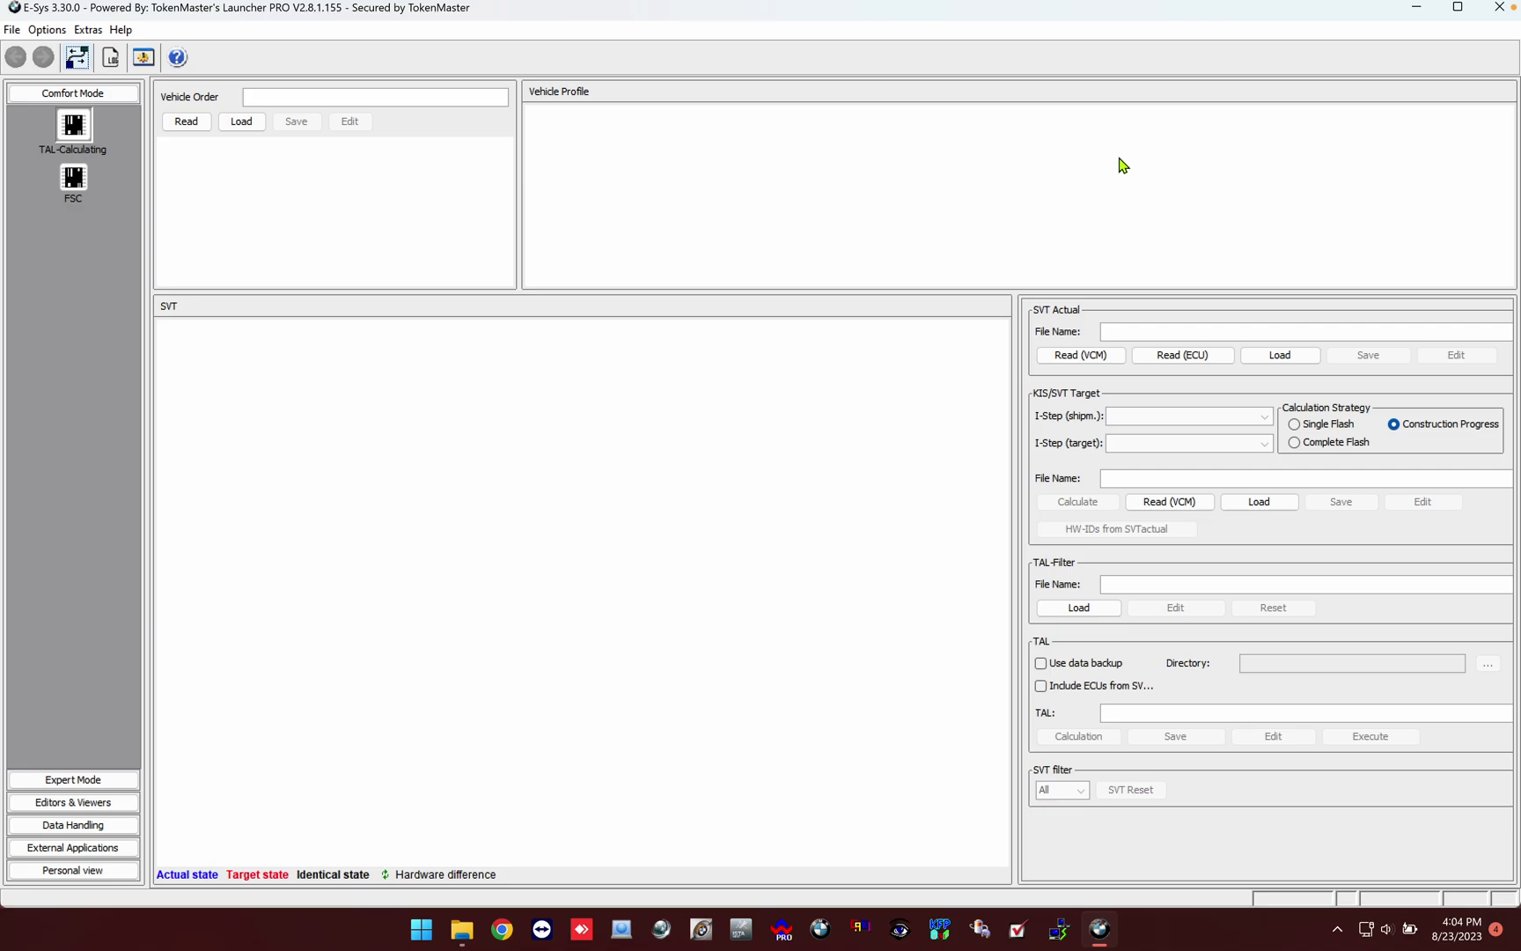
Delete the psdzdata folder from C:\Data, leaving 14 items, and refresh the desktop
left_click(1417, 8)
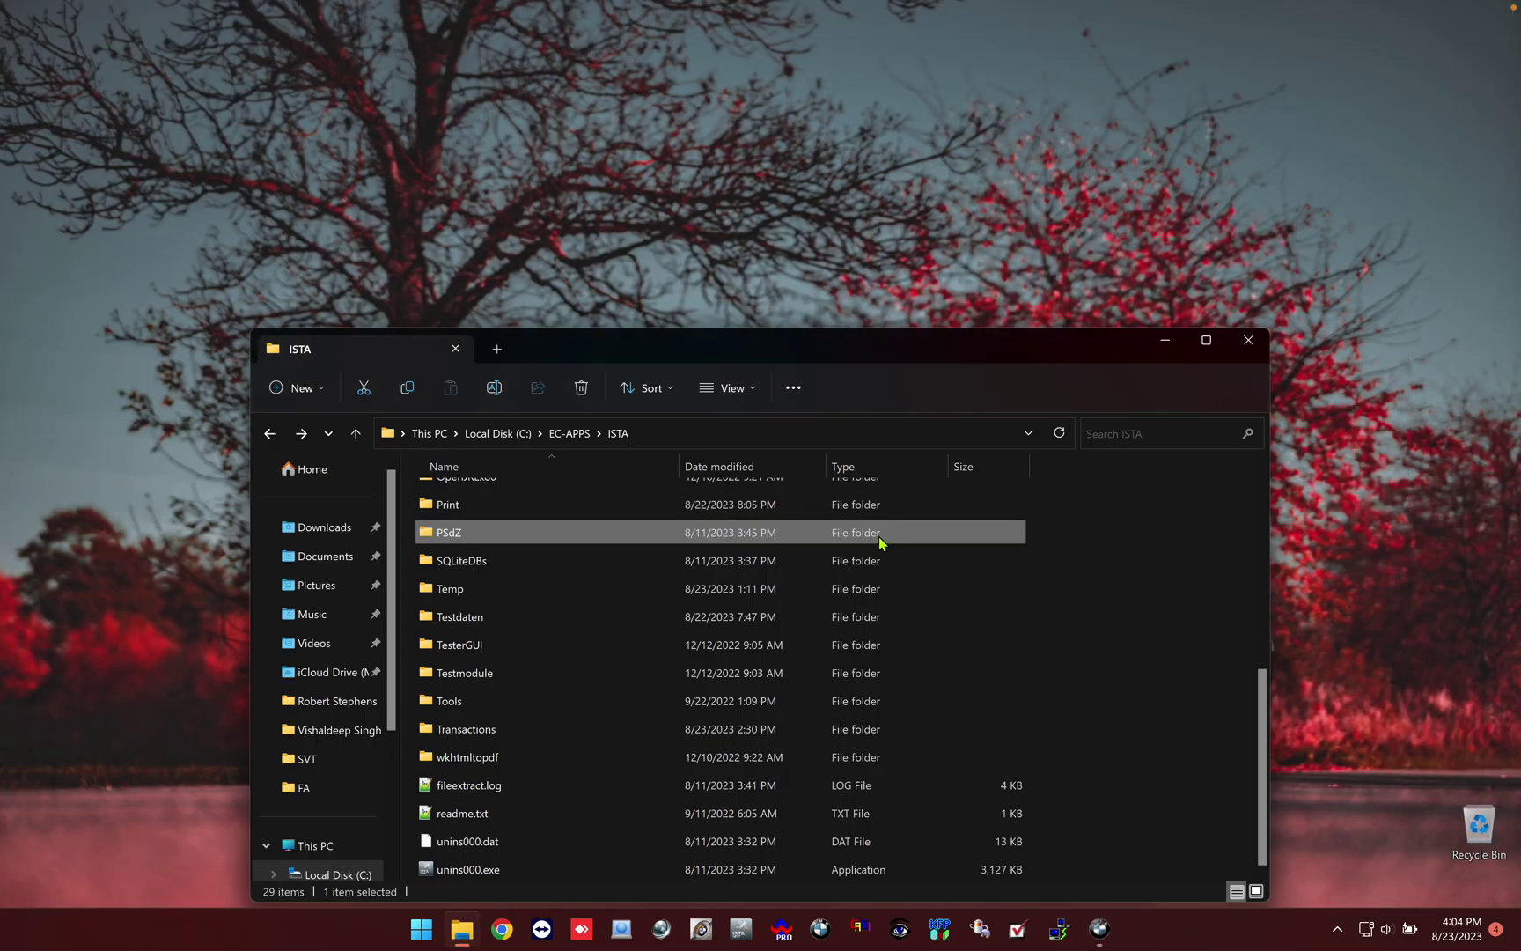
left_click(271, 435)
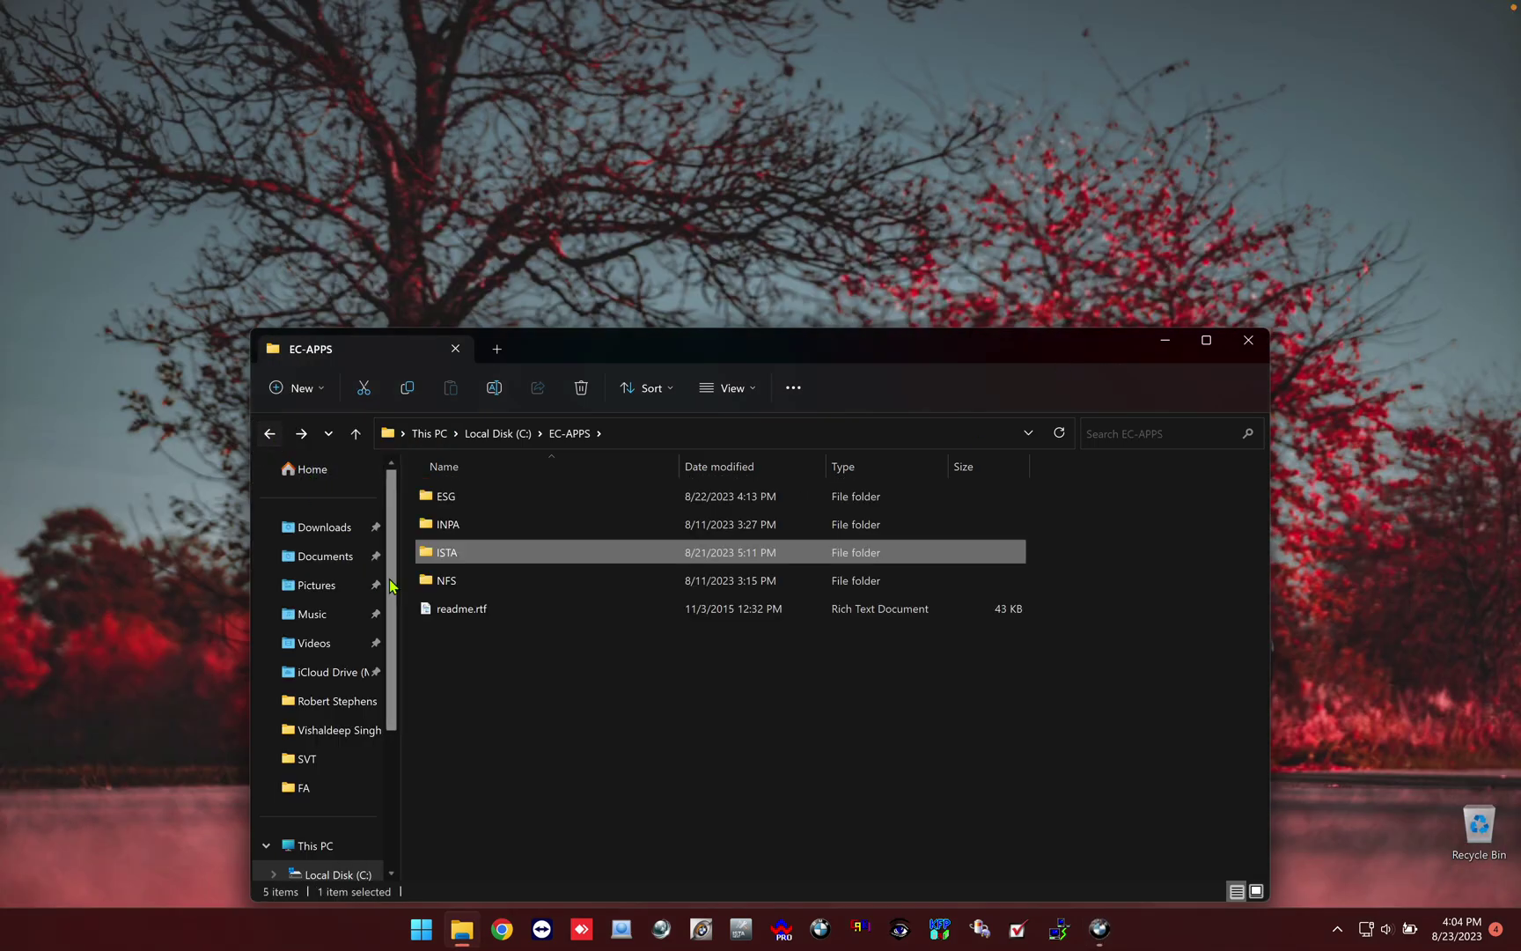
left_click(271, 435)
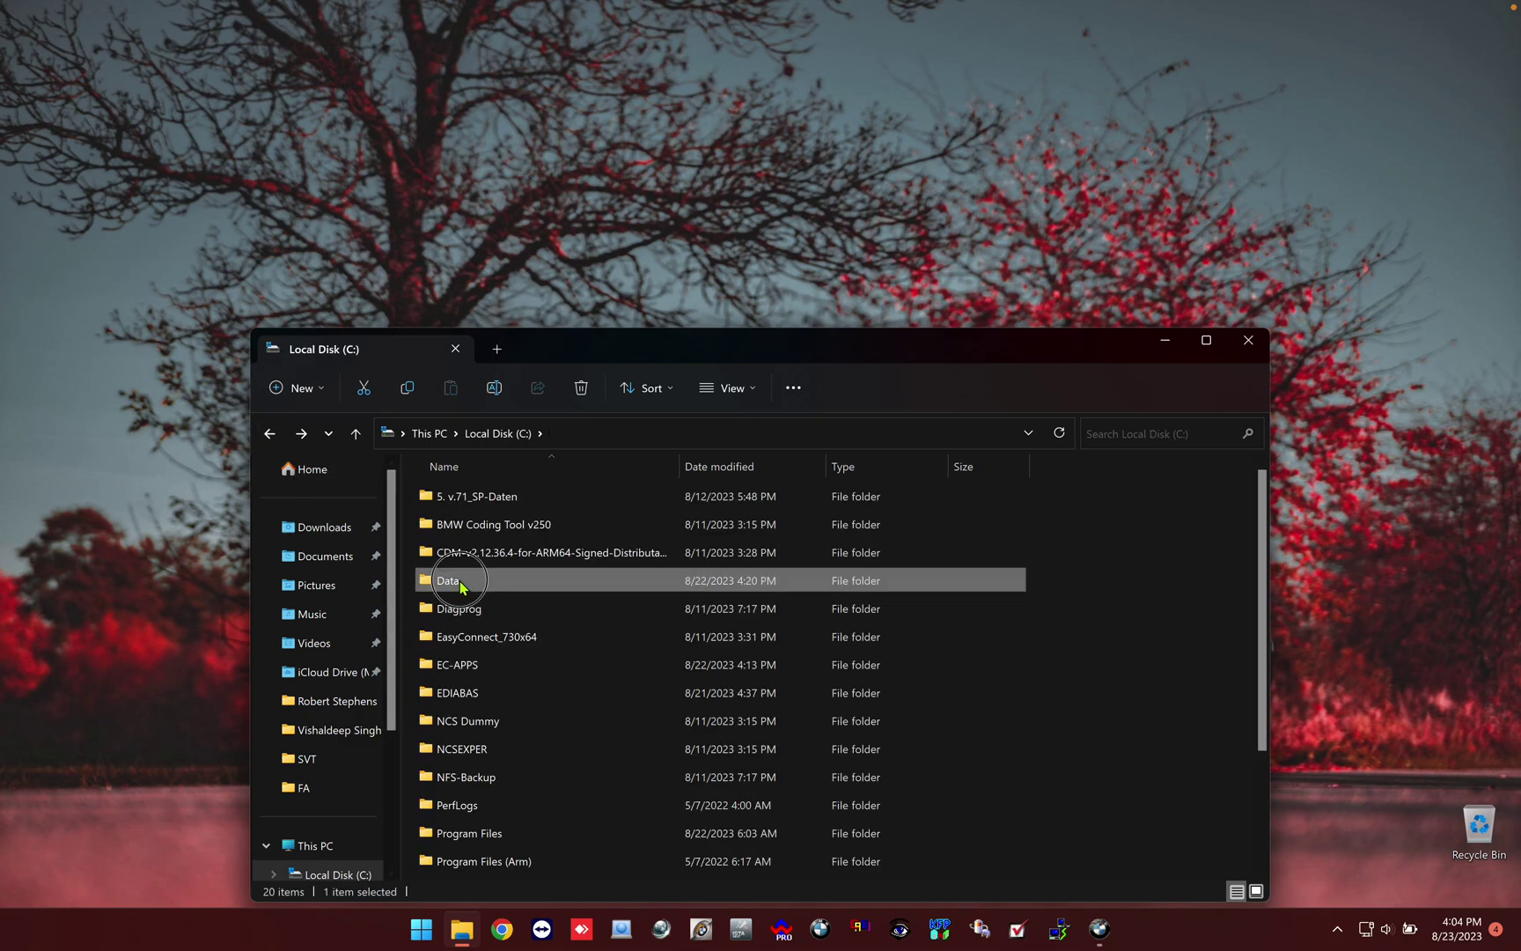
double_click(460, 582)
left_click(474, 727)
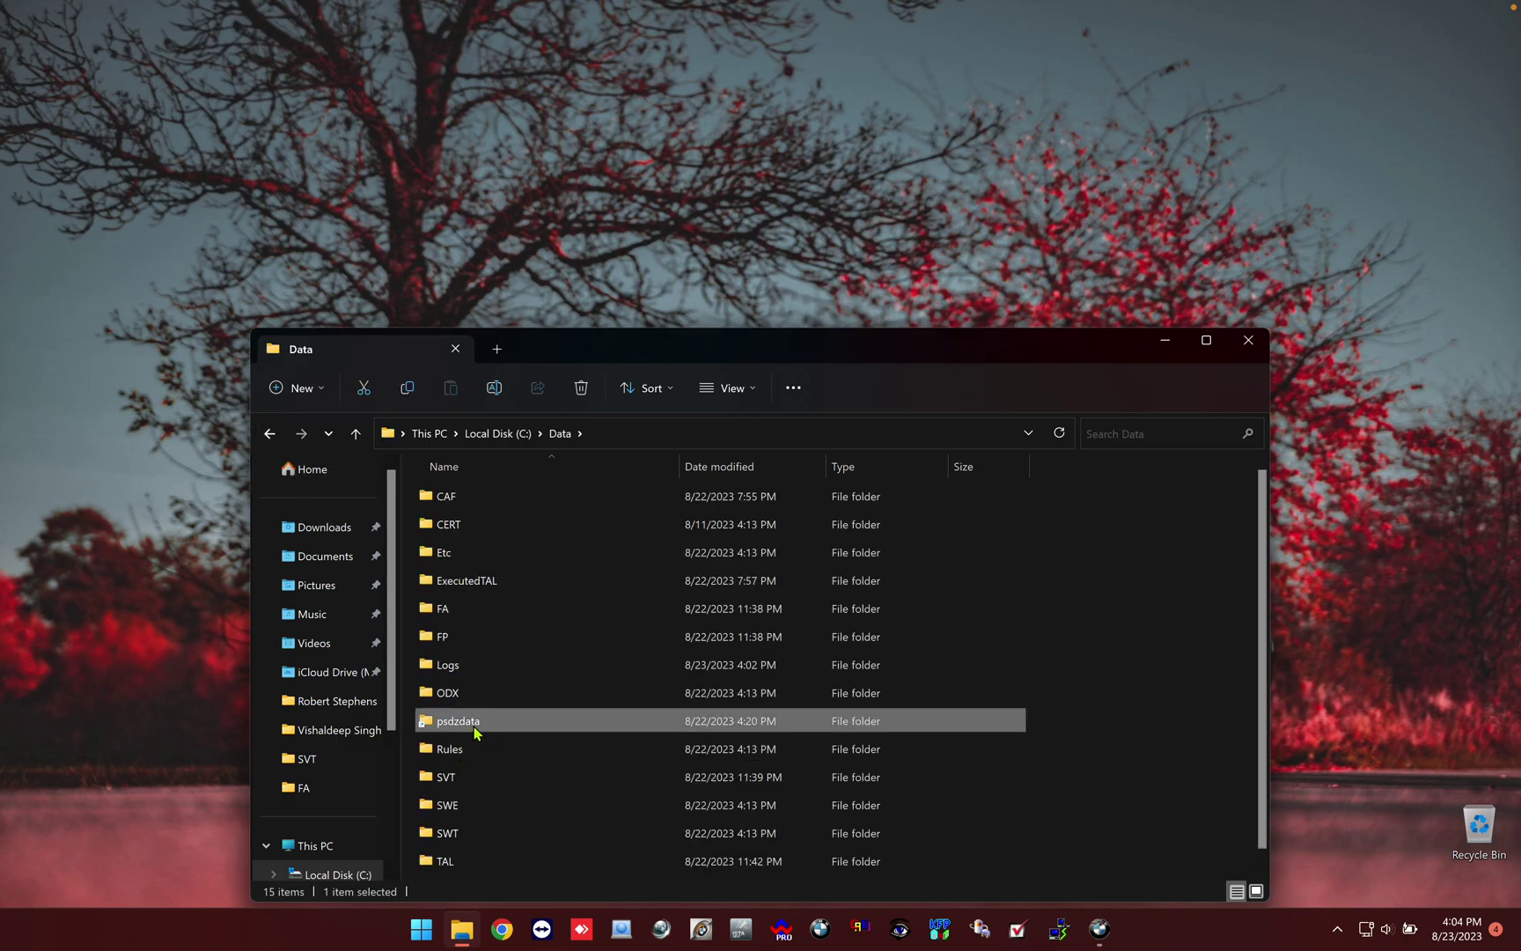
left_click(581, 388)
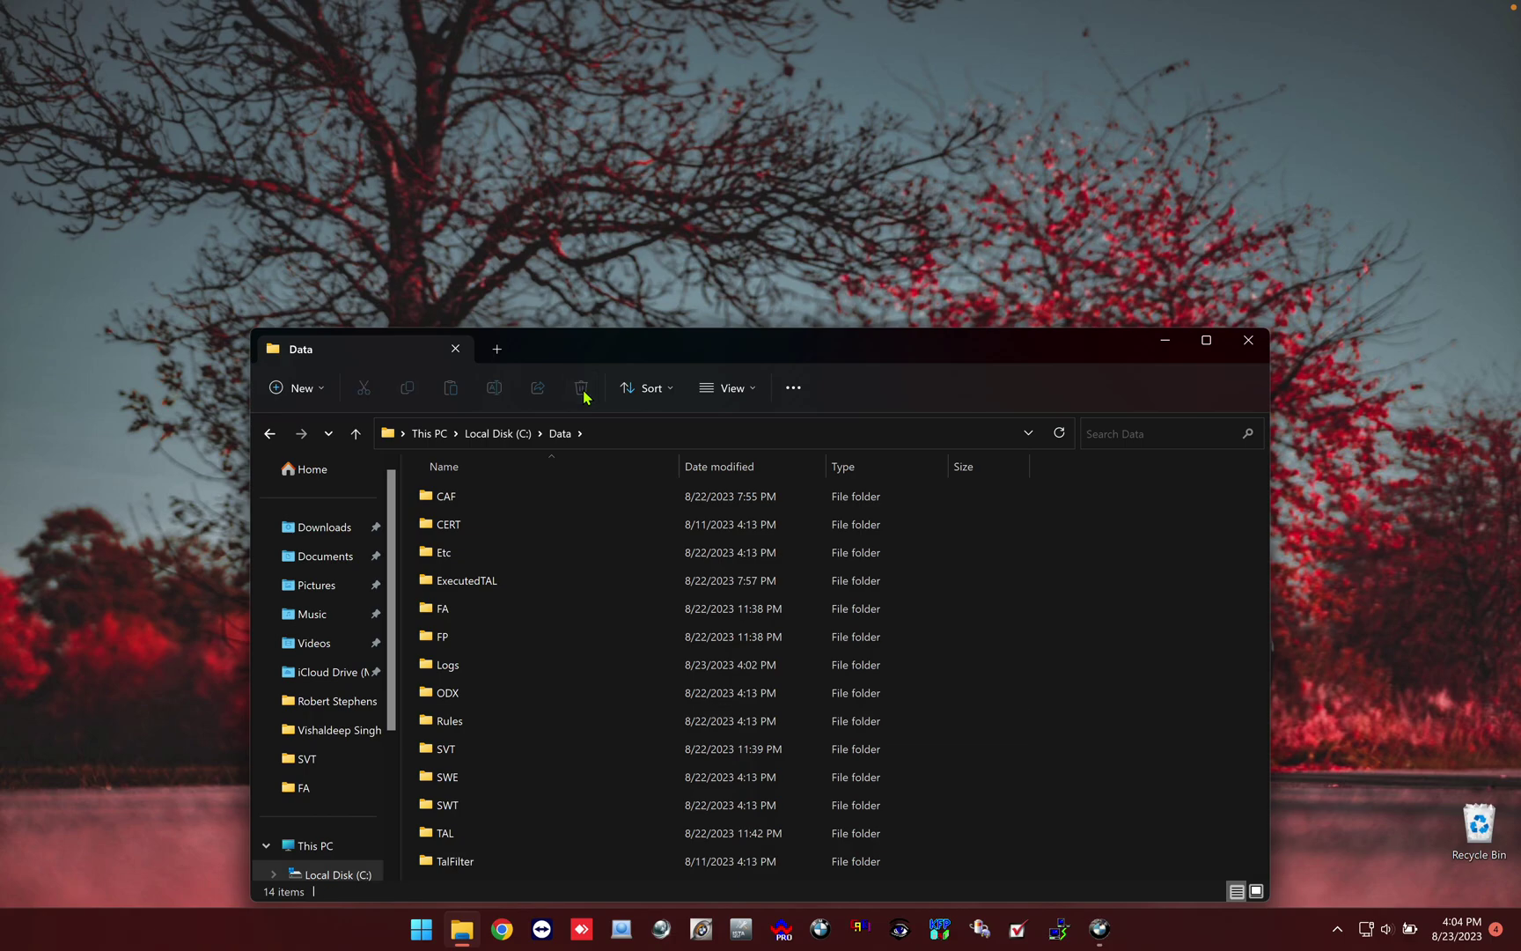
right_click(398, 220)
left_click(429, 299)
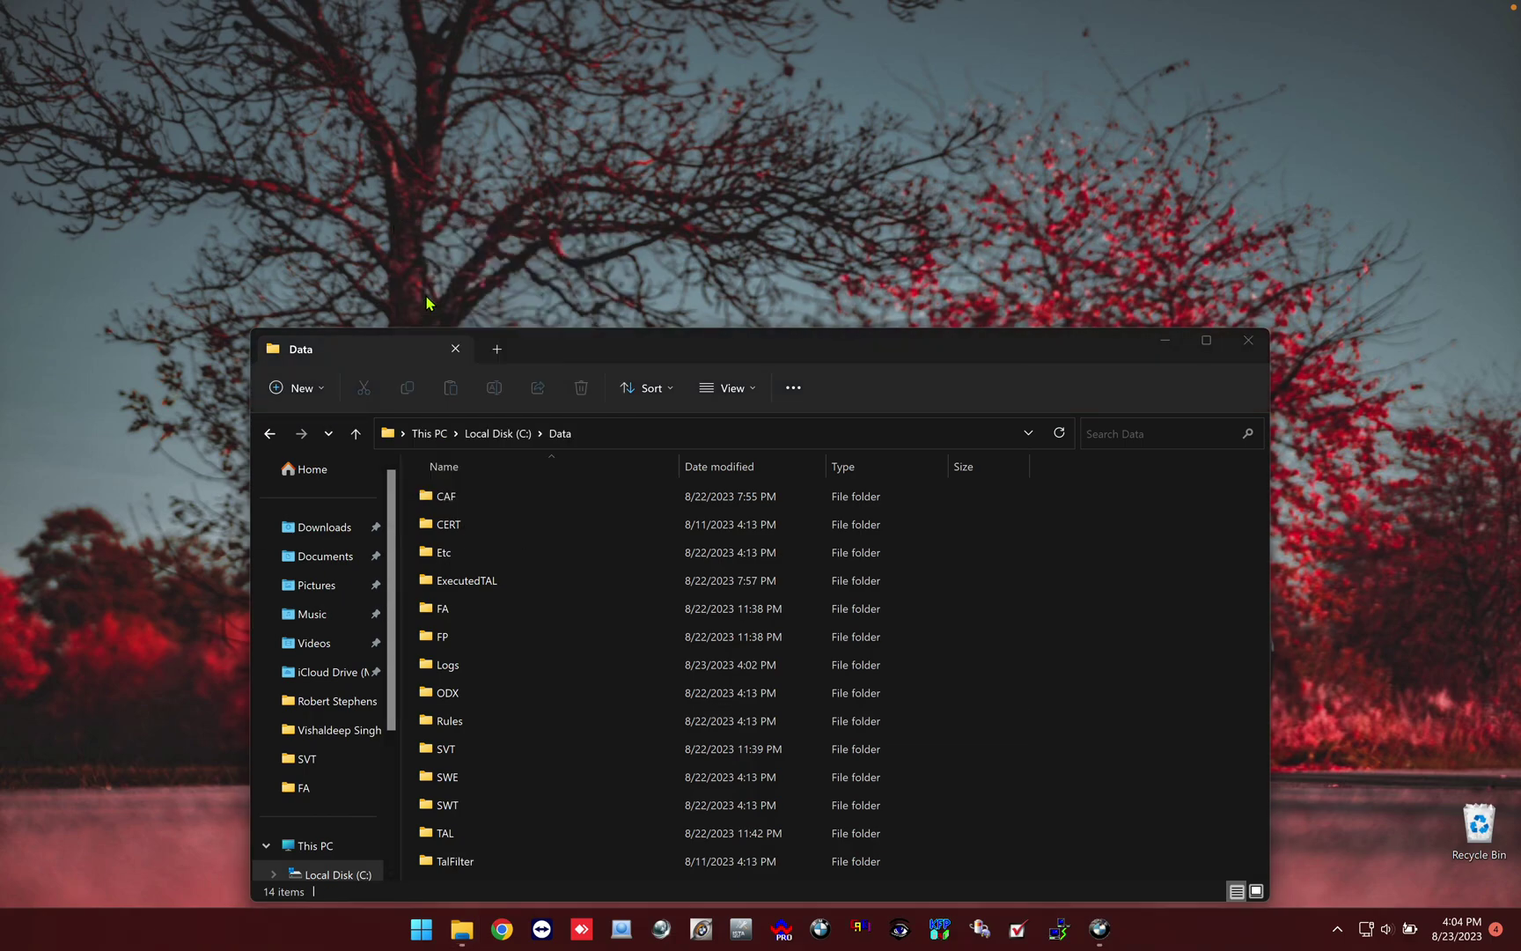
Reopen E-Sys's connection targets once more, close it, and quit E-Sys
left_click(1099, 928)
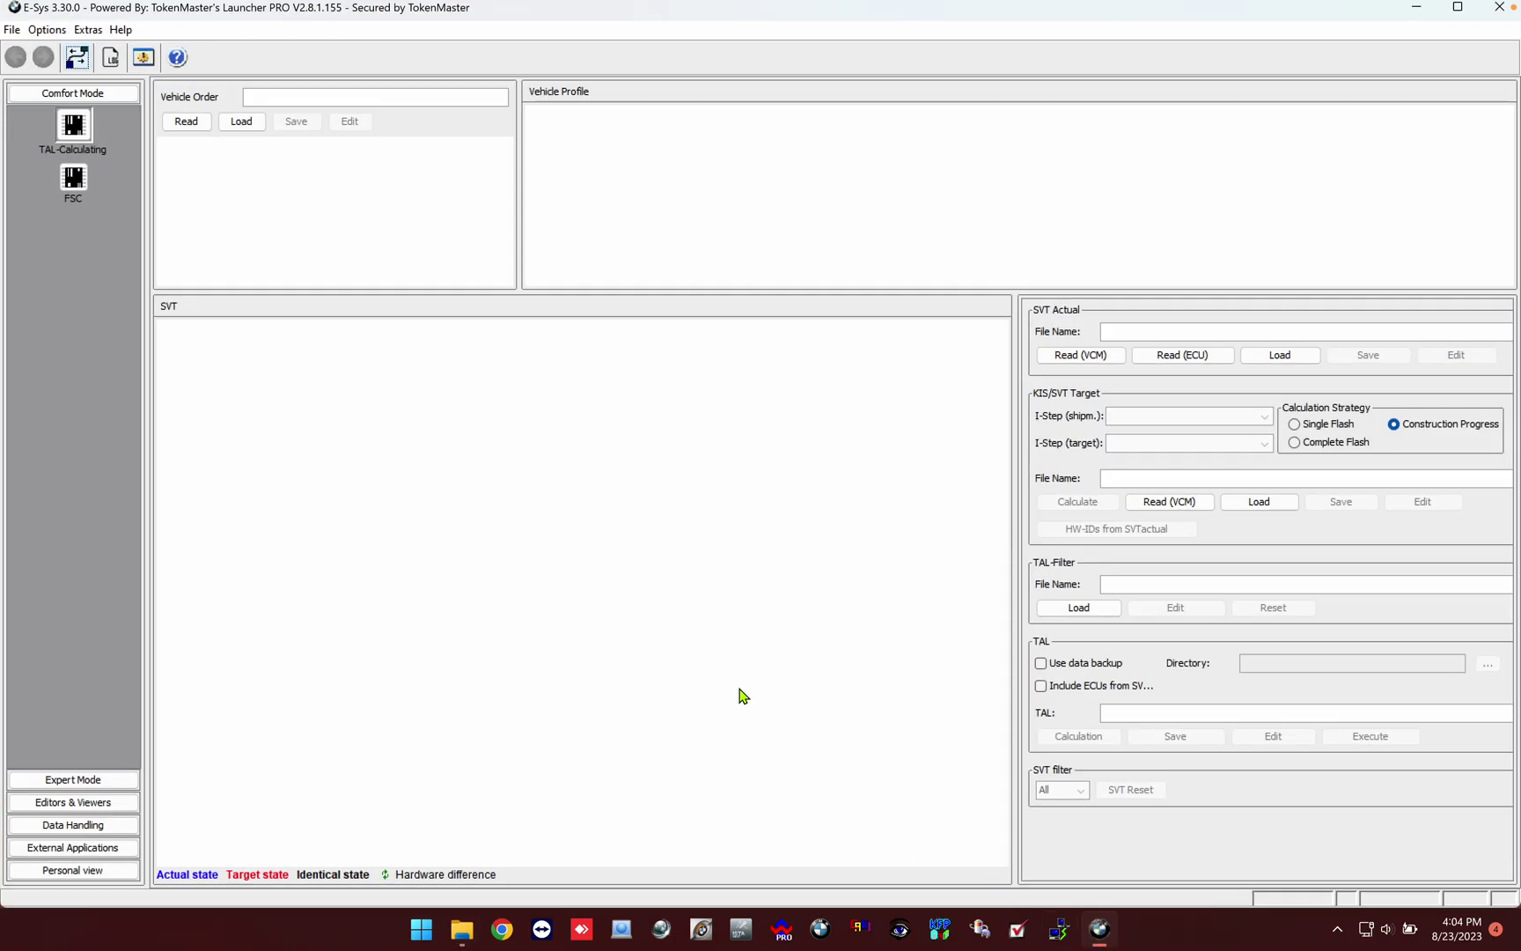
left_click(76, 57)
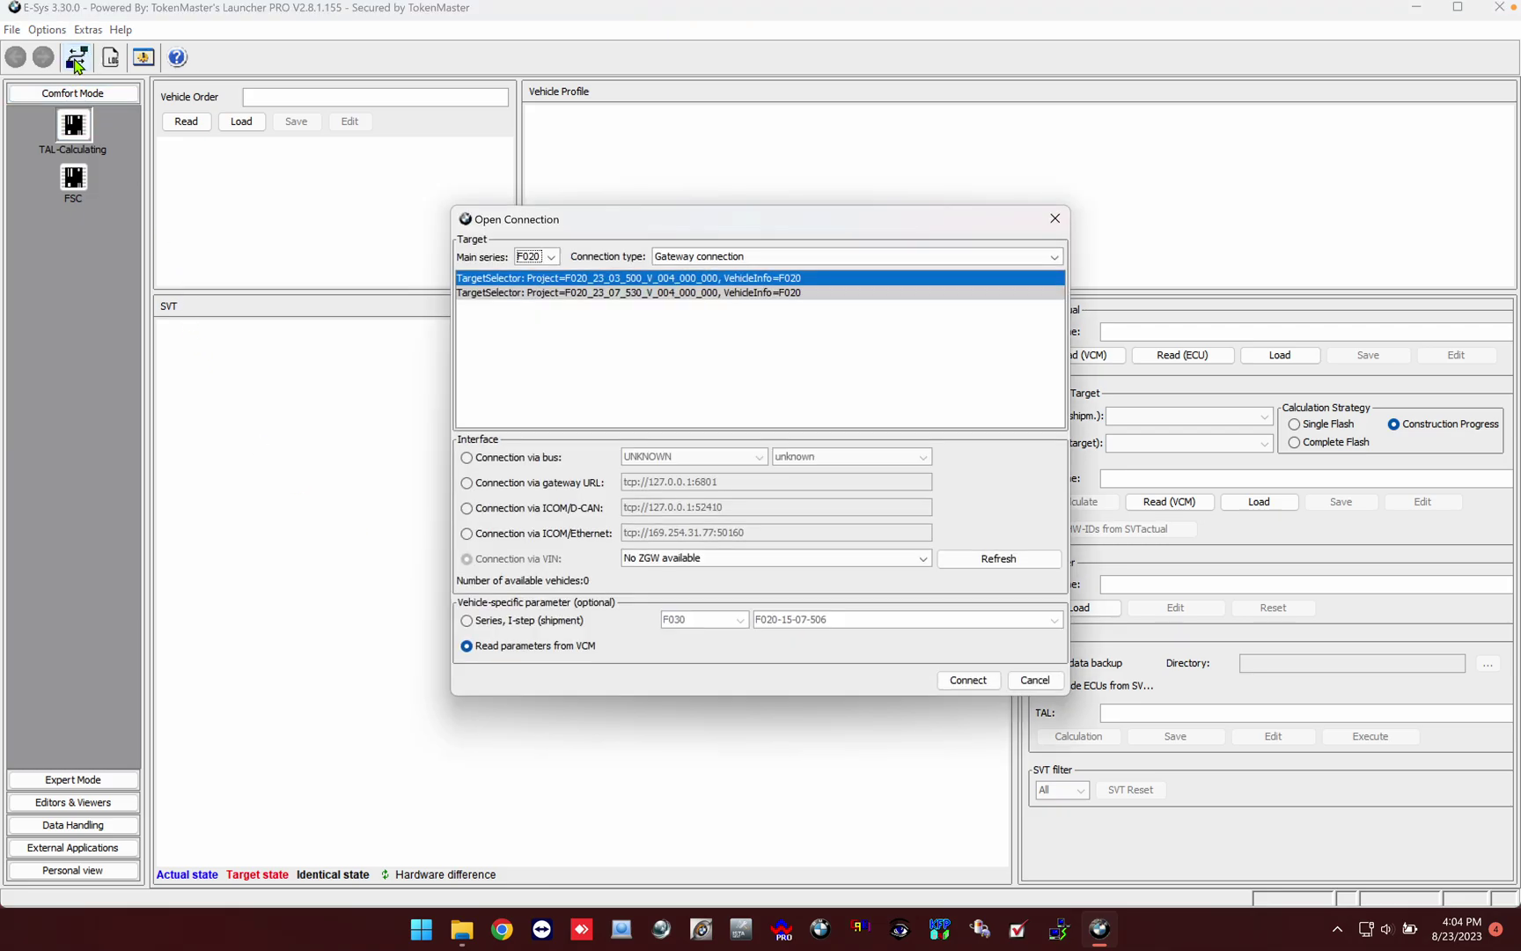
left_click(1054, 218)
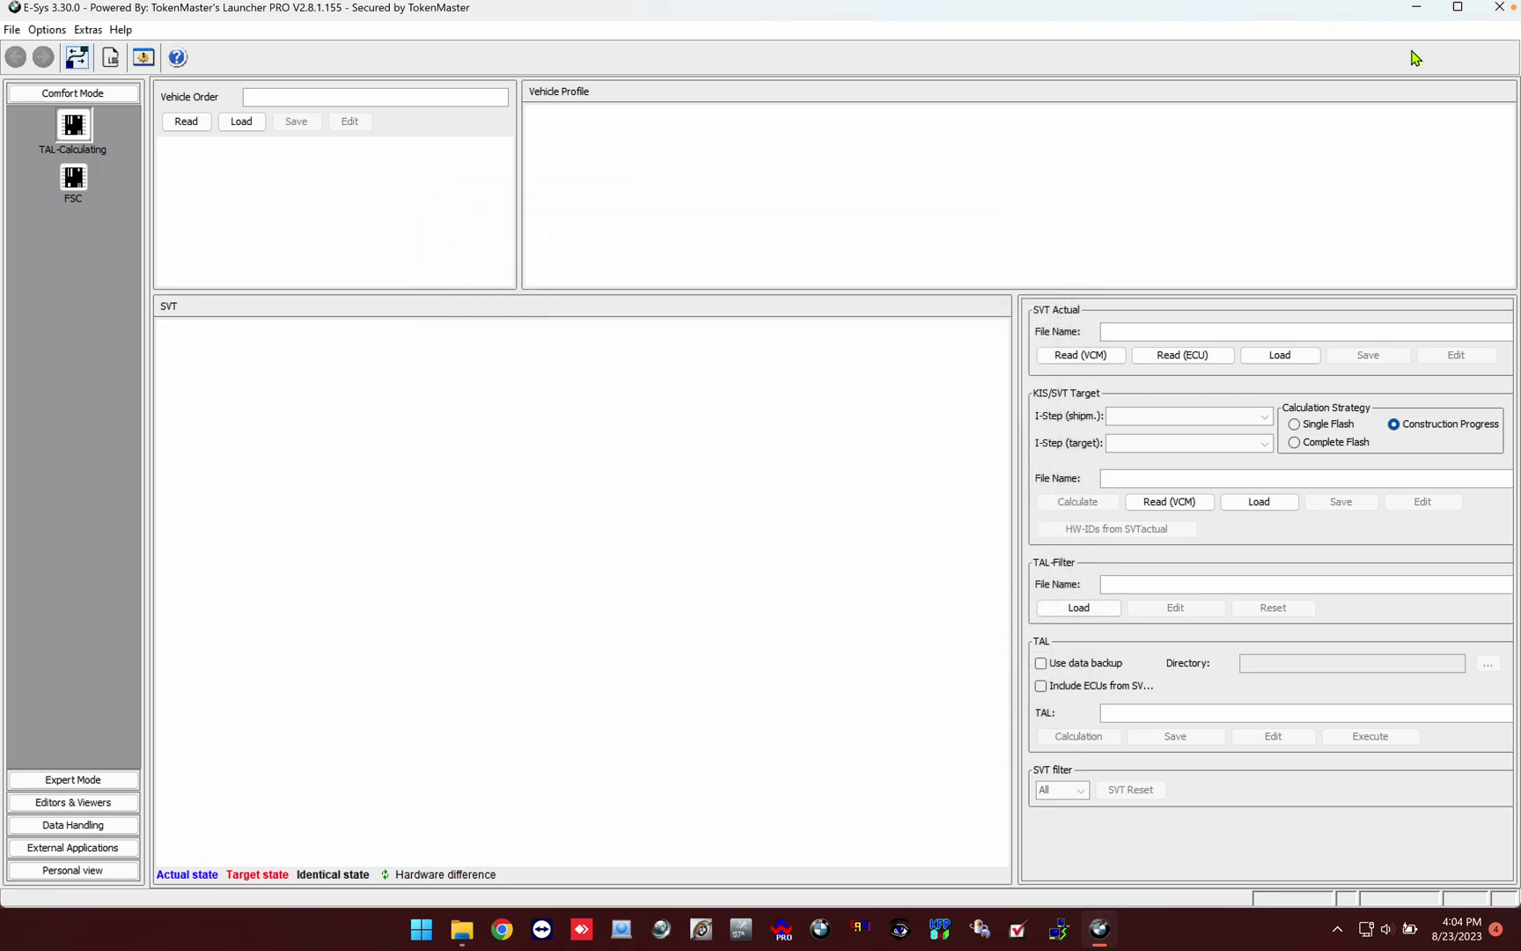
left_click(1499, 7)
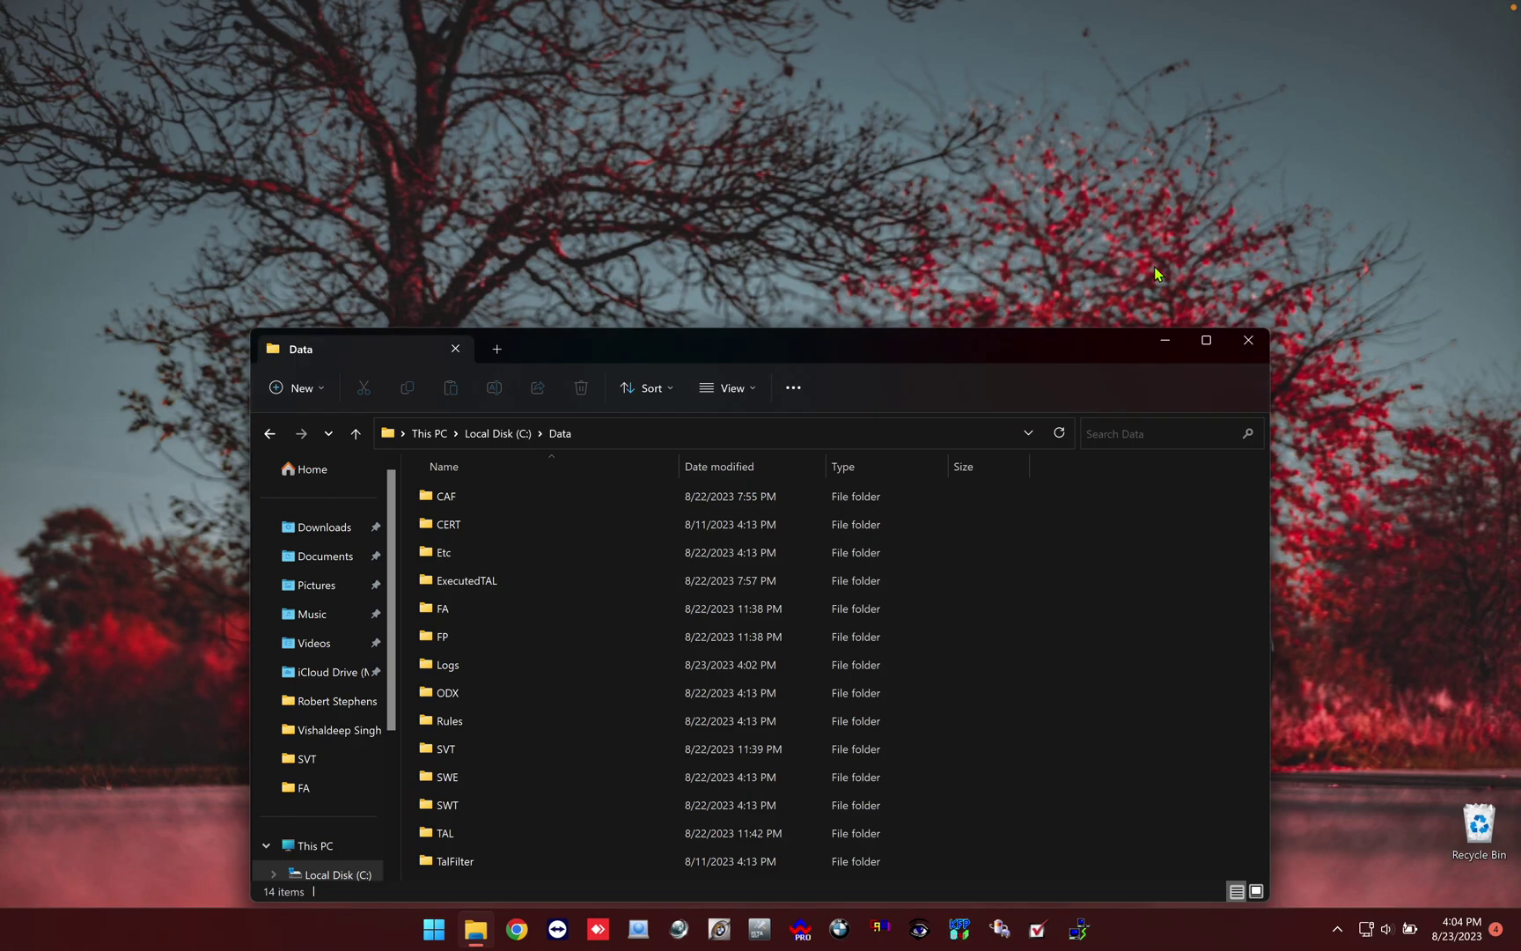
right_click(912, 163)
Refresh the desktop and relaunch E-Sys with Launch Now in E-Sys Launcher PRO
left_click(955, 239)
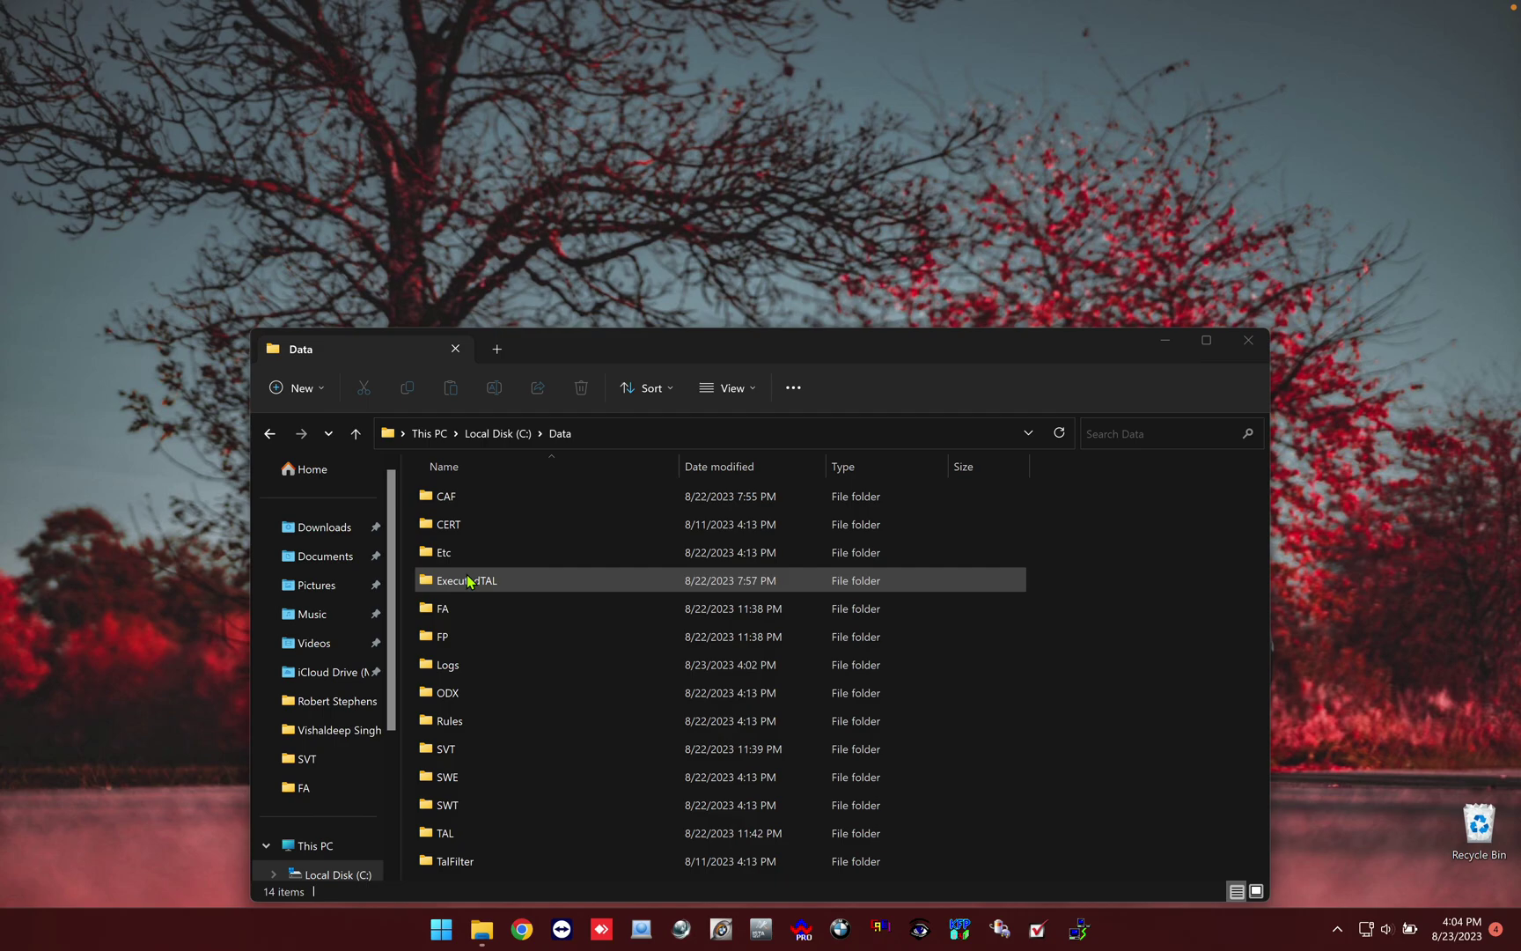
left_click(802, 934)
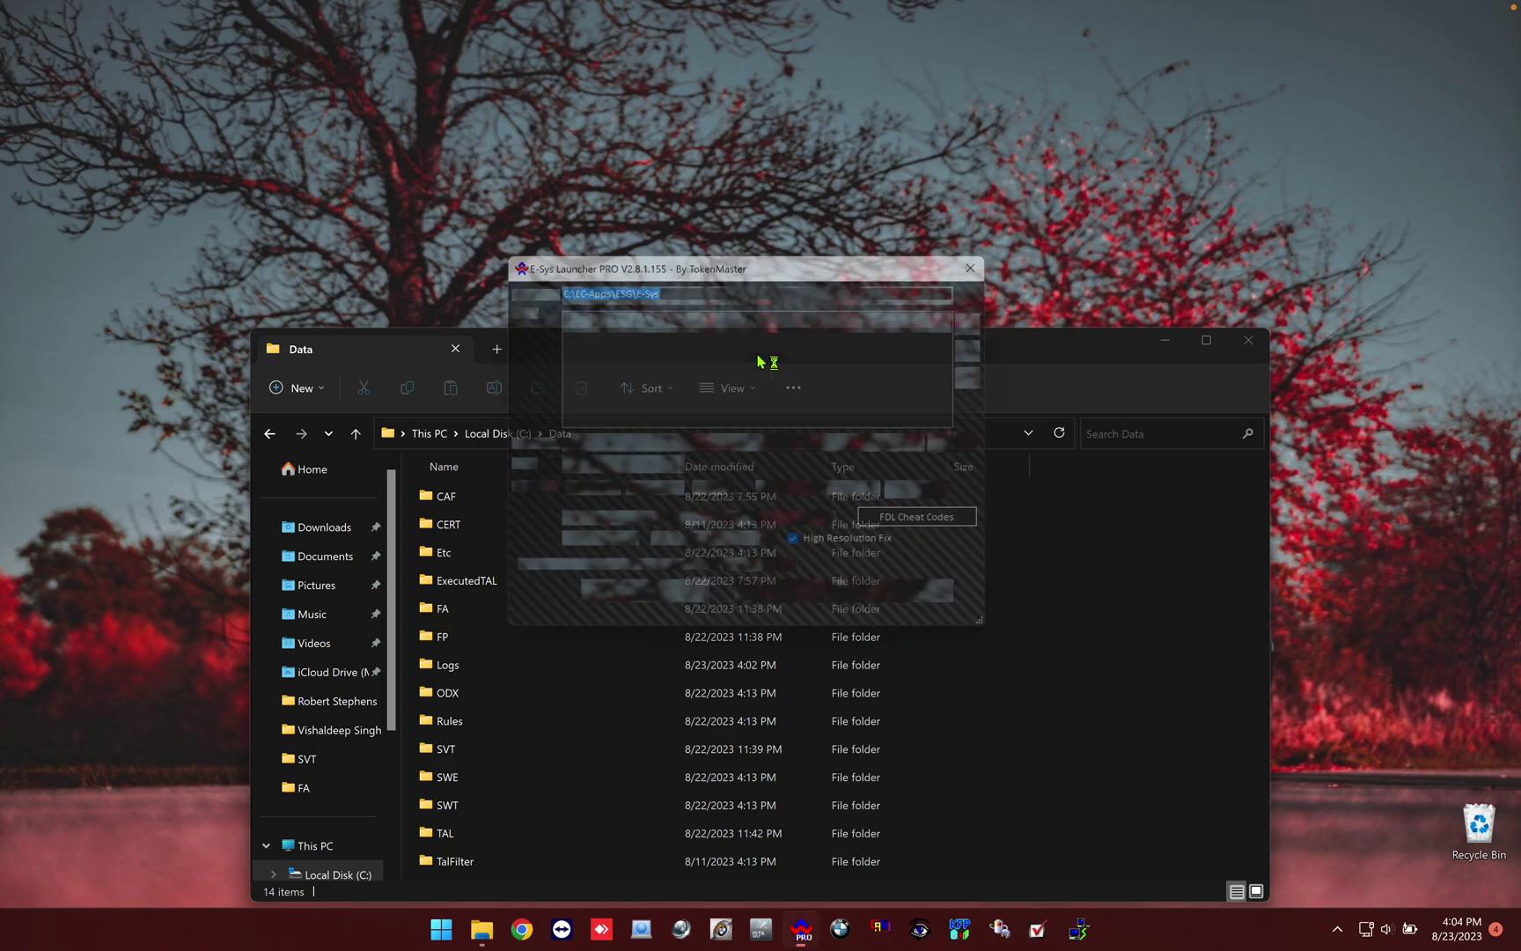
left_click(907, 610)
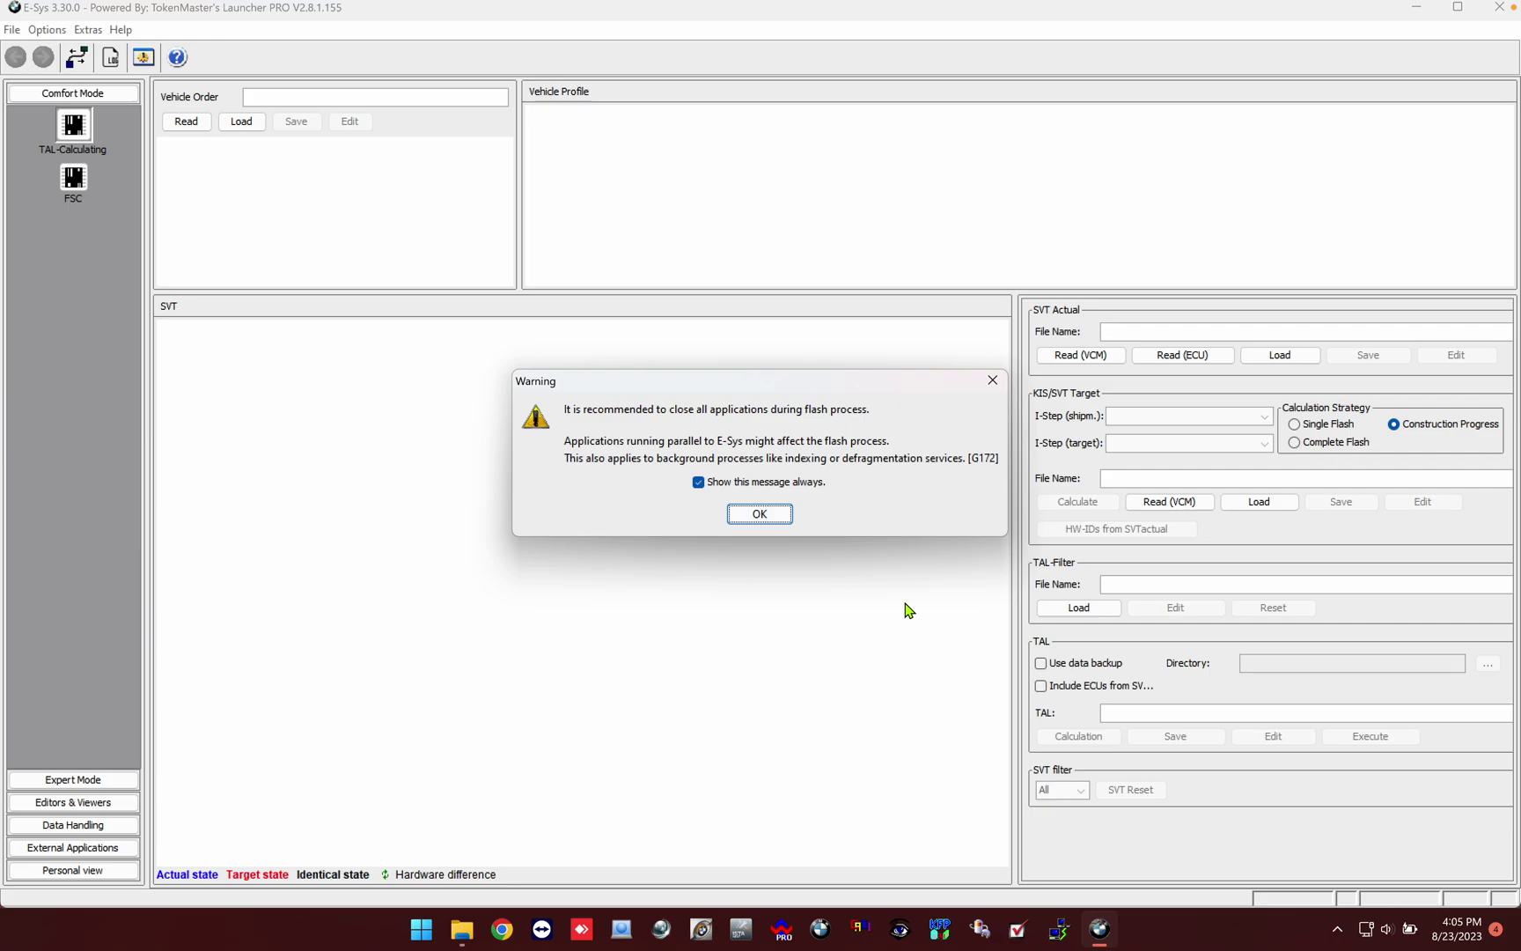
Dismiss the flash-process warning, check that Connect lists no targets, and quit E-Sys
key("Return")
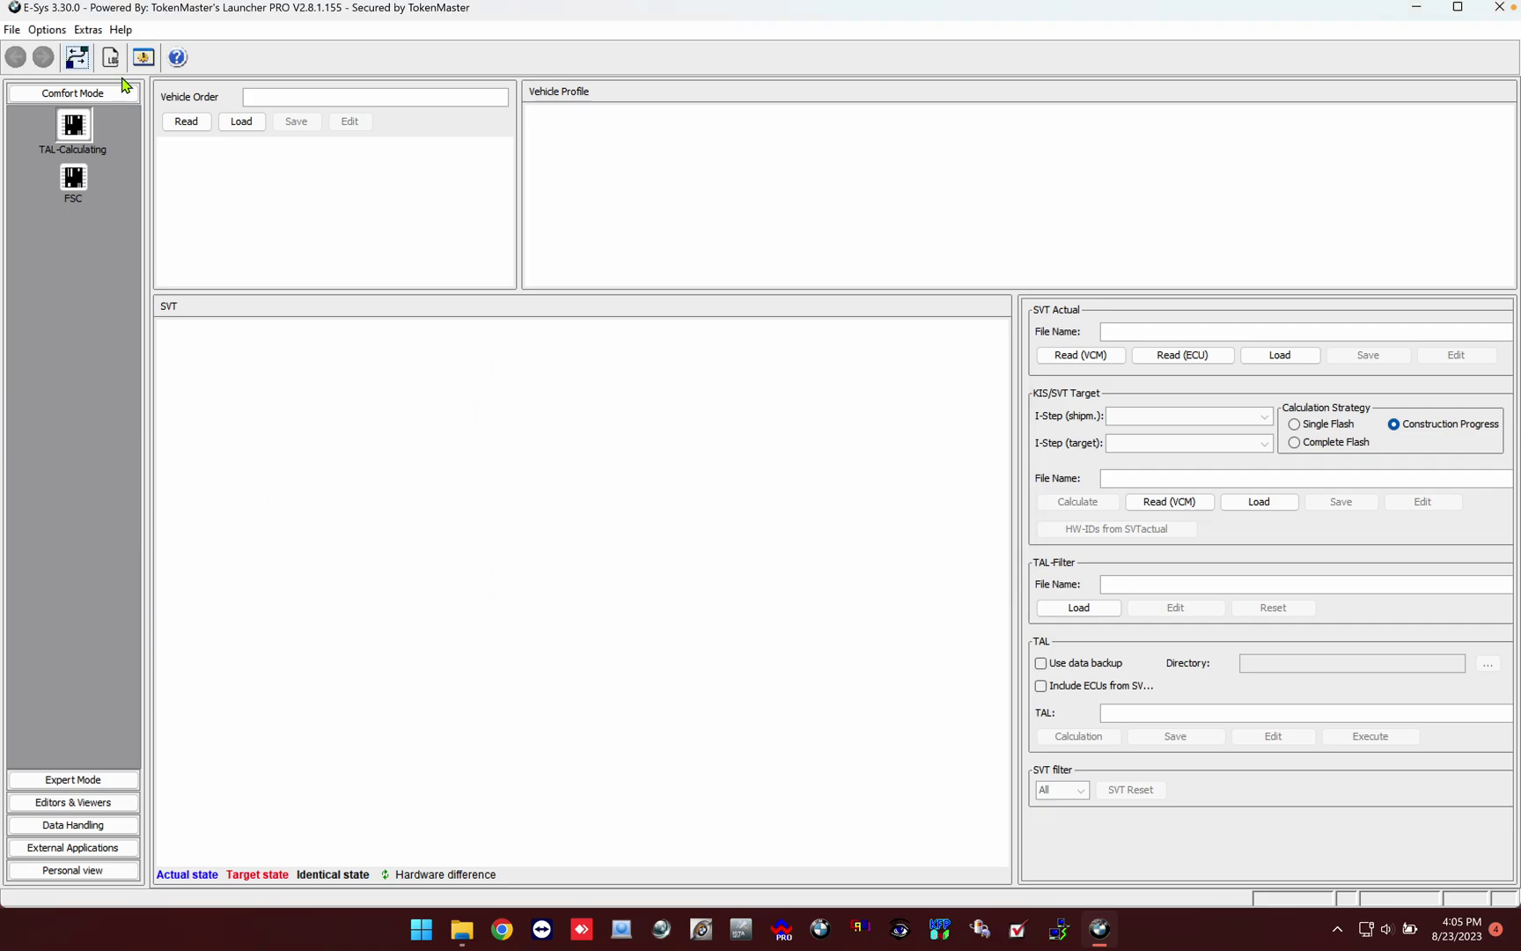
left_click(77, 57)
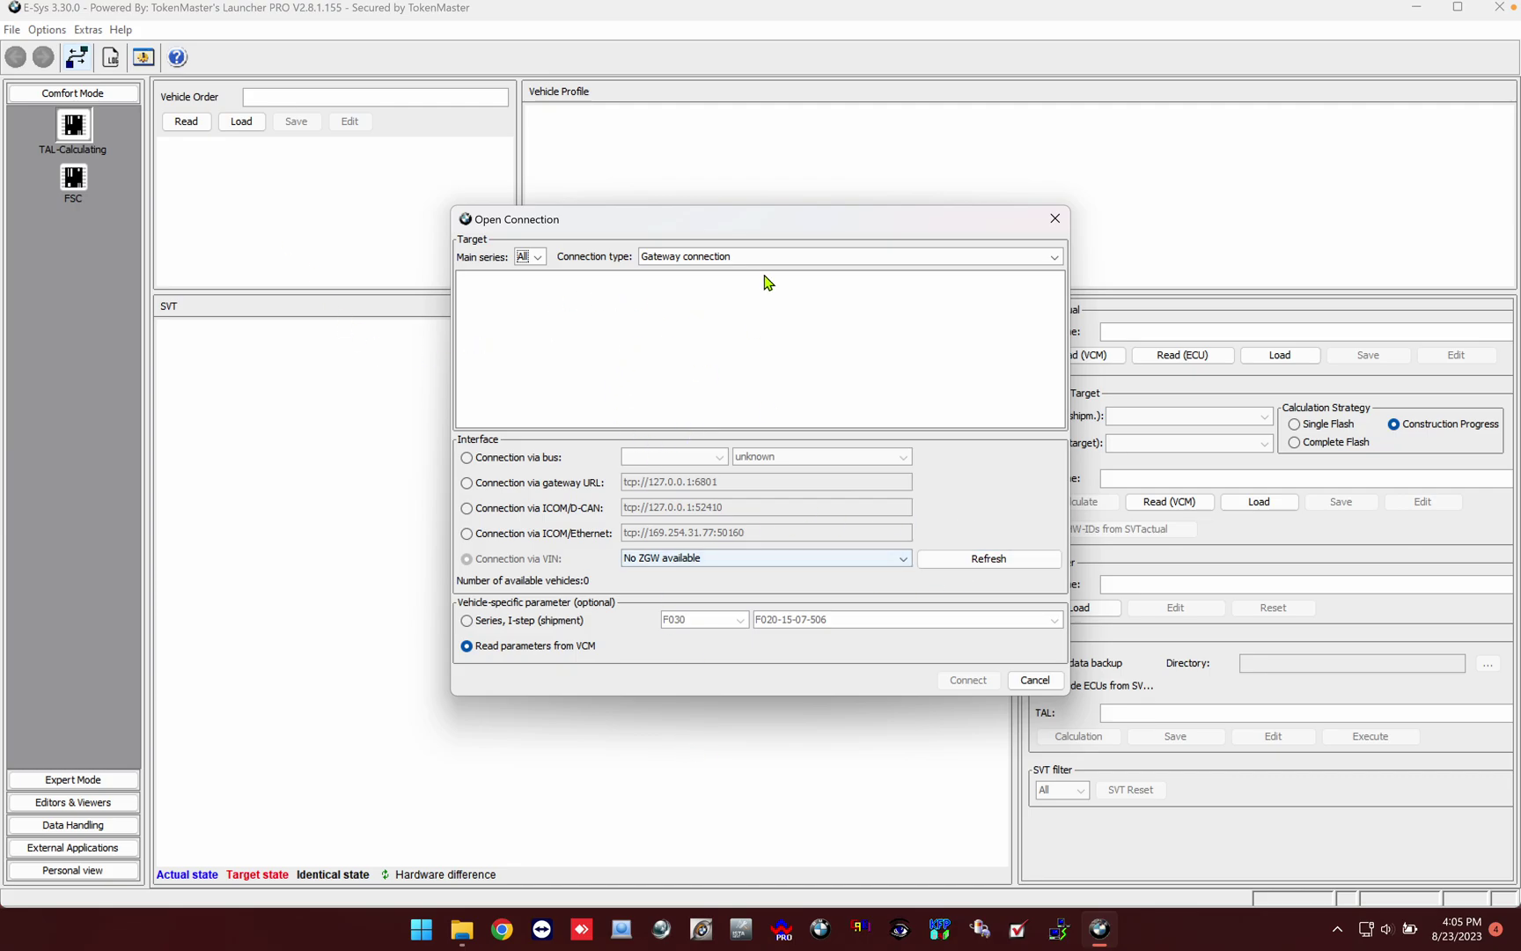
left_click(1055, 220)
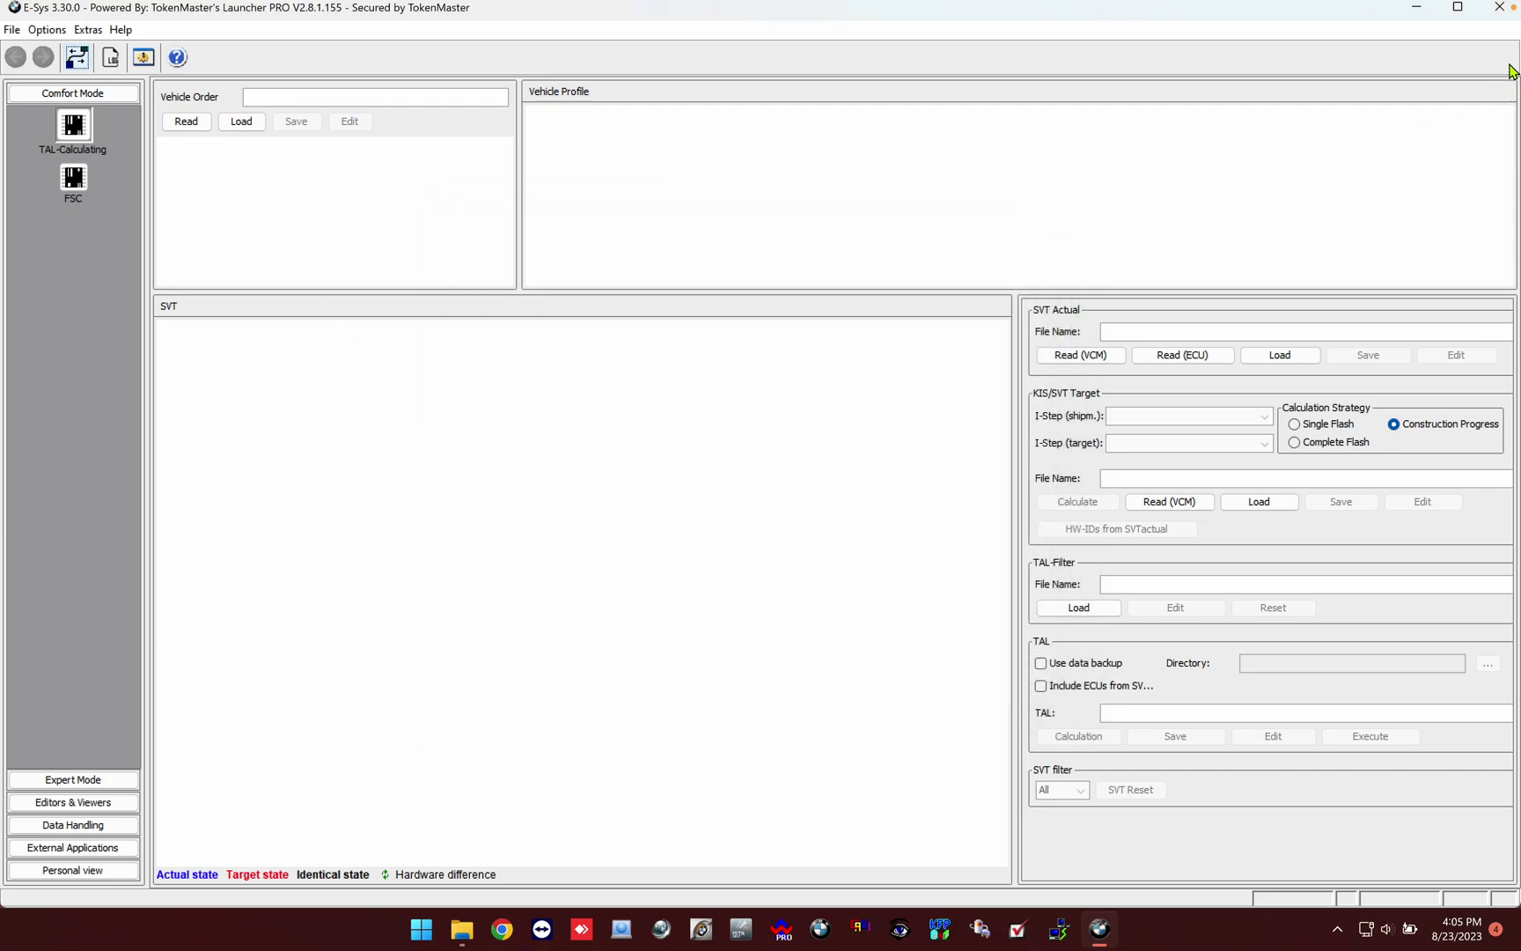
left_click(1508, 19)
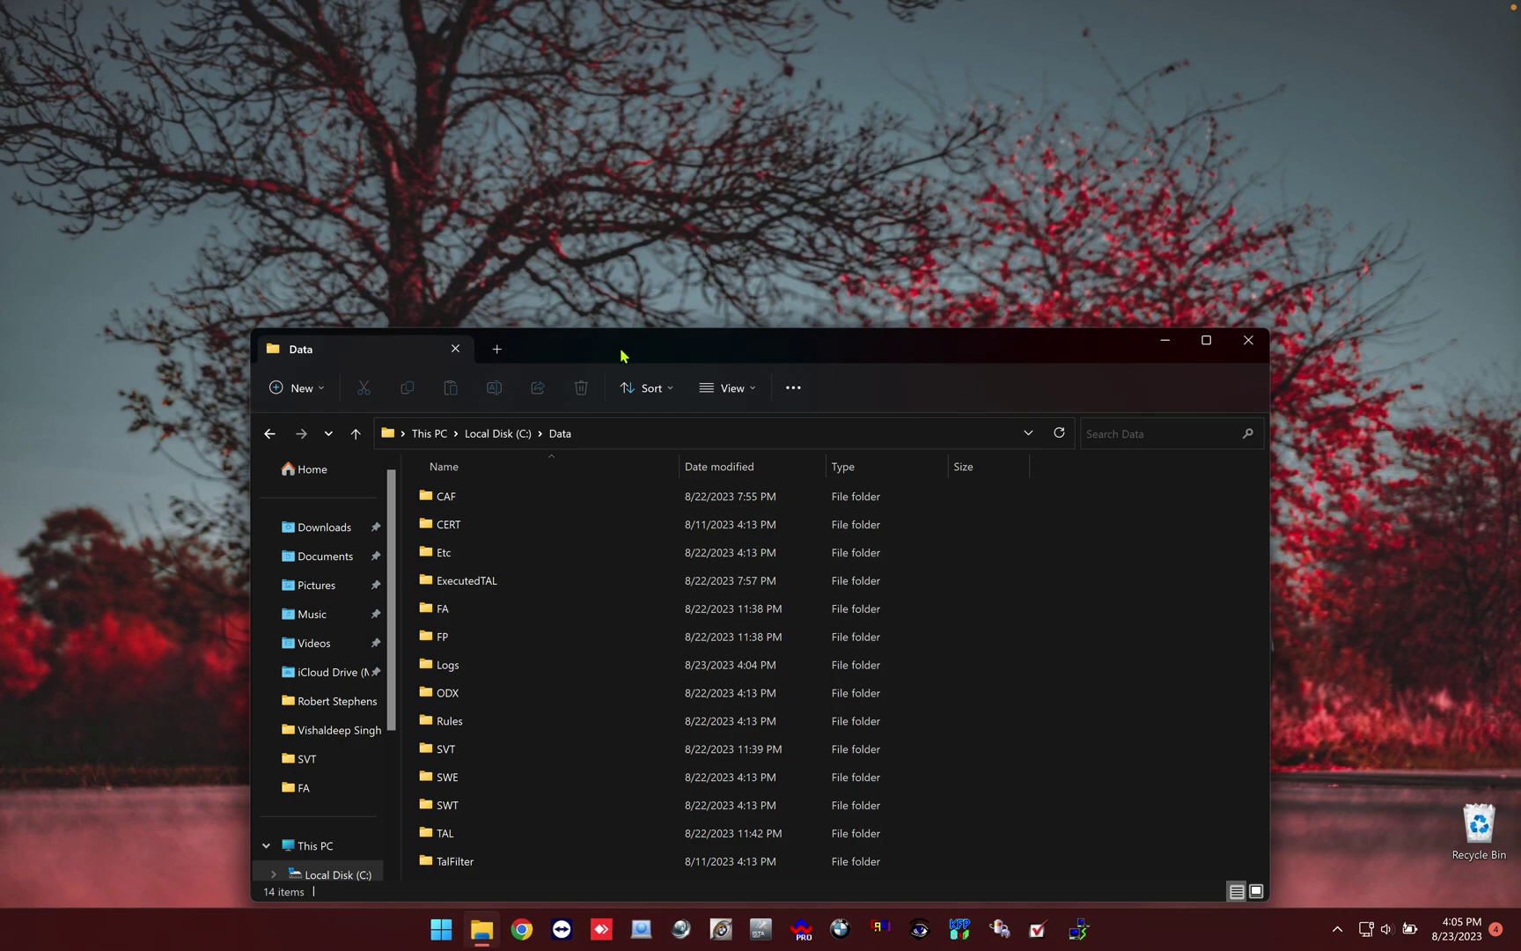
Open the mklink instructions TXT file from Documents\BMW\BMW STANDARD TOOLS in a new Explorer tab
left_click_drag(621, 351, 738, 65)
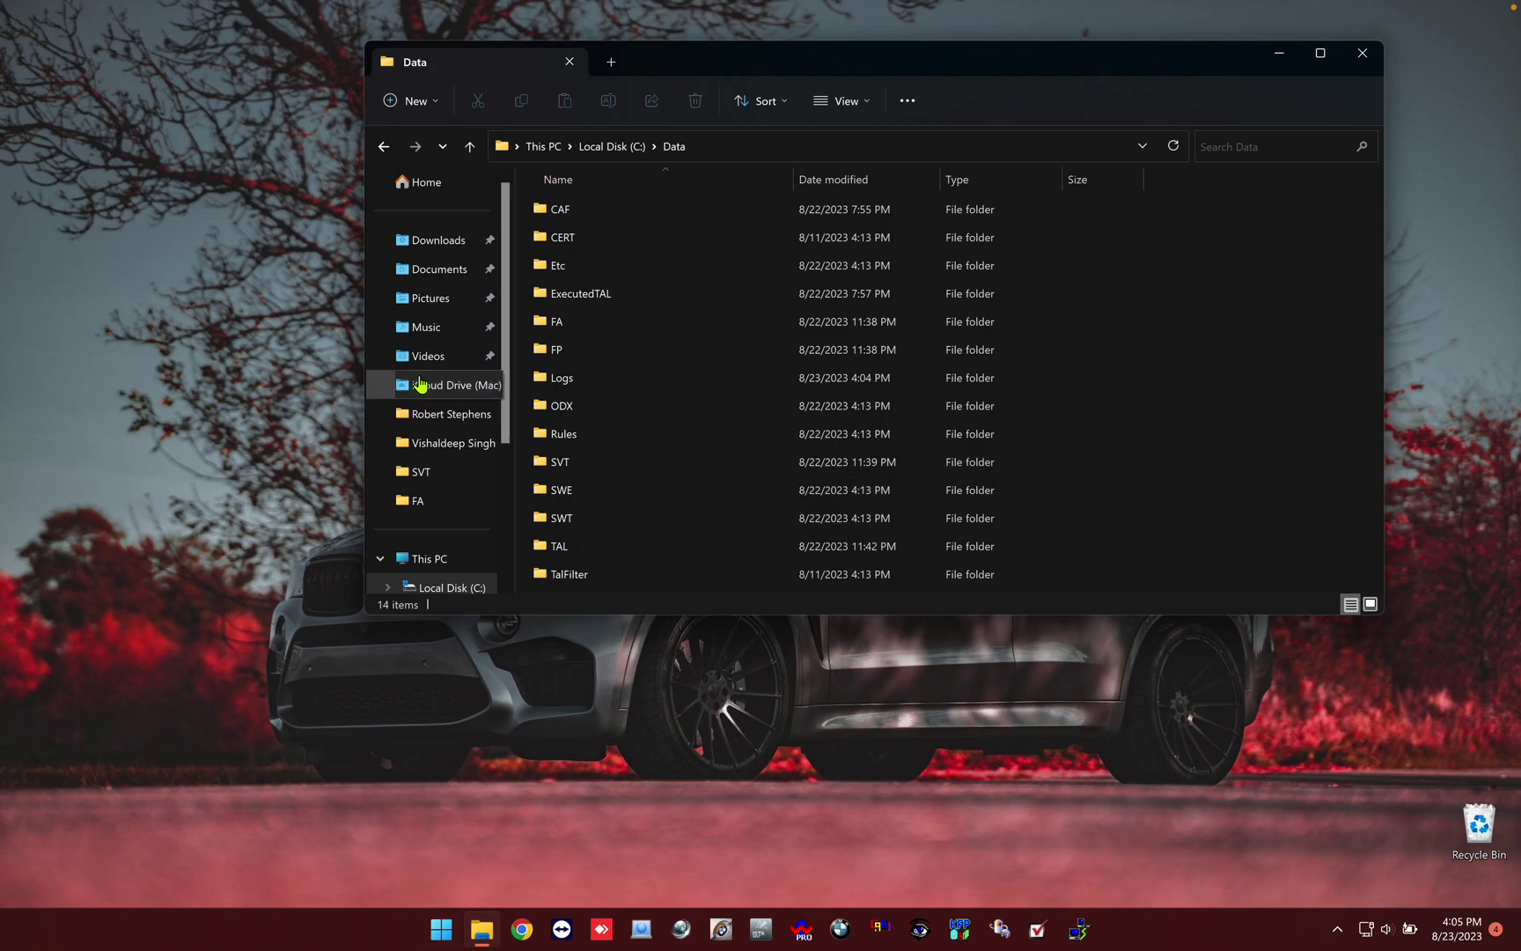
left_click(611, 62)
left_click(436, 268)
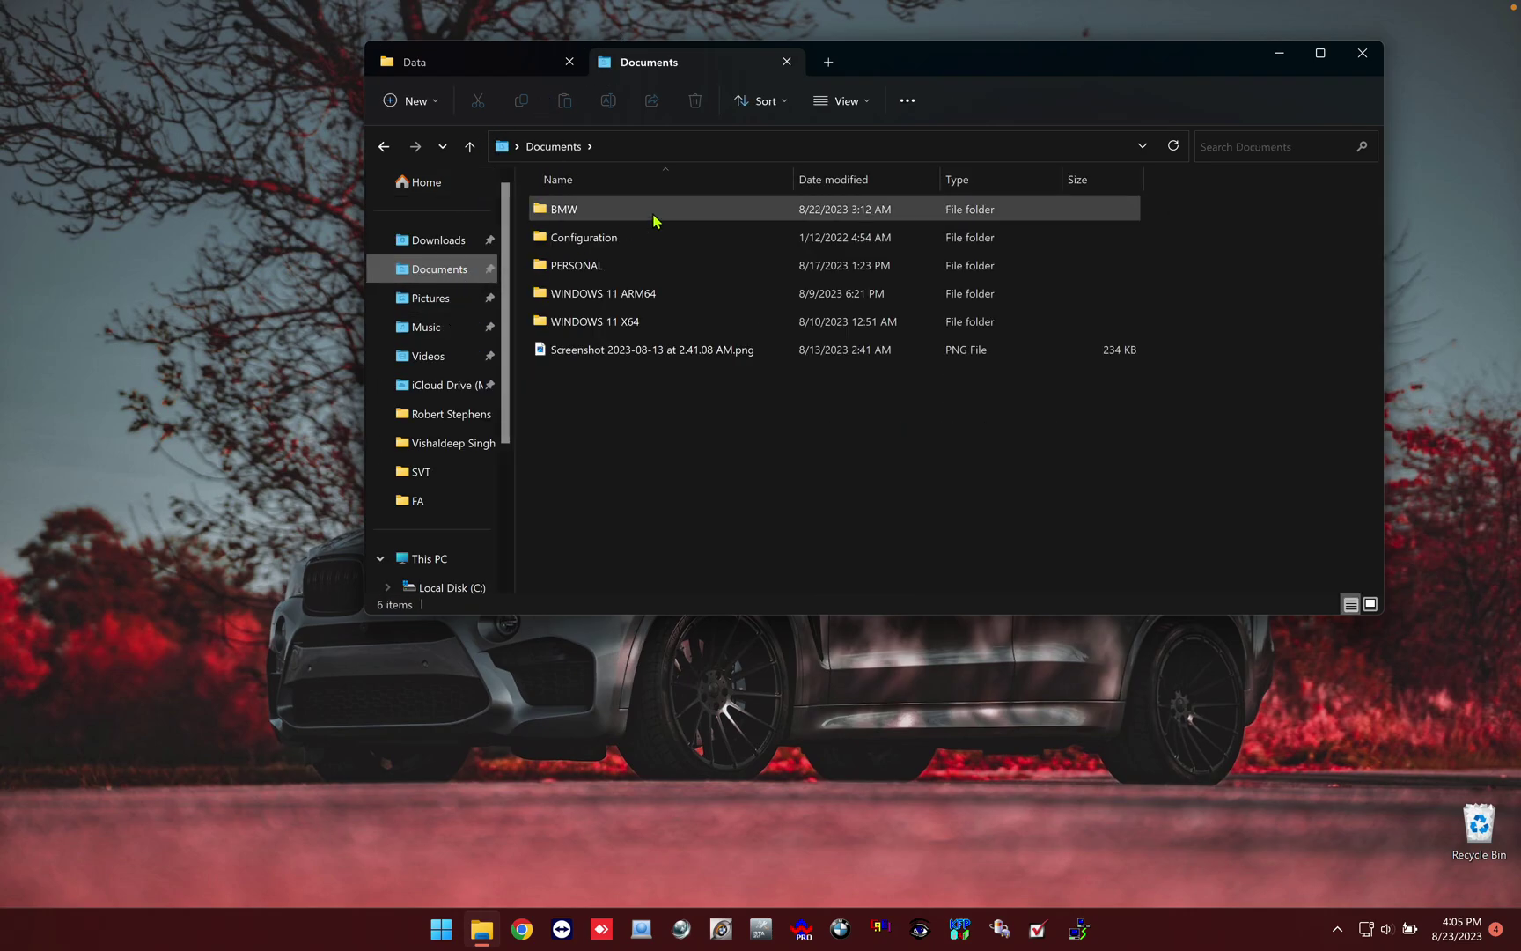
double_click(653, 210)
double_click(653, 210)
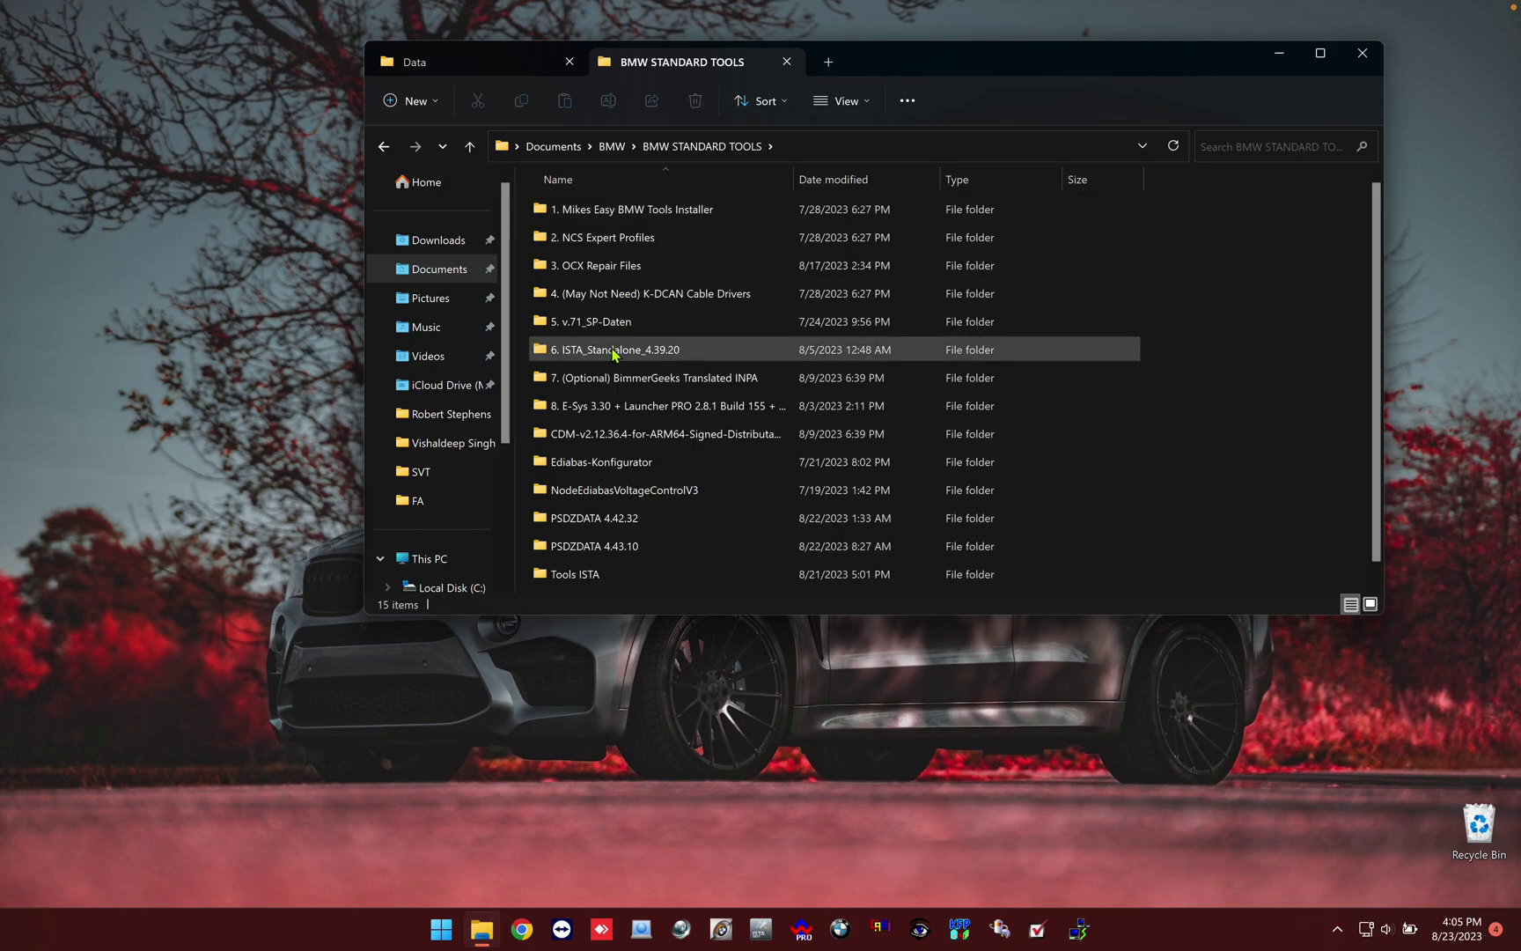
scroll(612, 573, "down", 1)
double_click(638, 582)
Place Notepad++ top-left and a narrowed Explorer showing only C:\Data on the right
left_click(1456, 10)
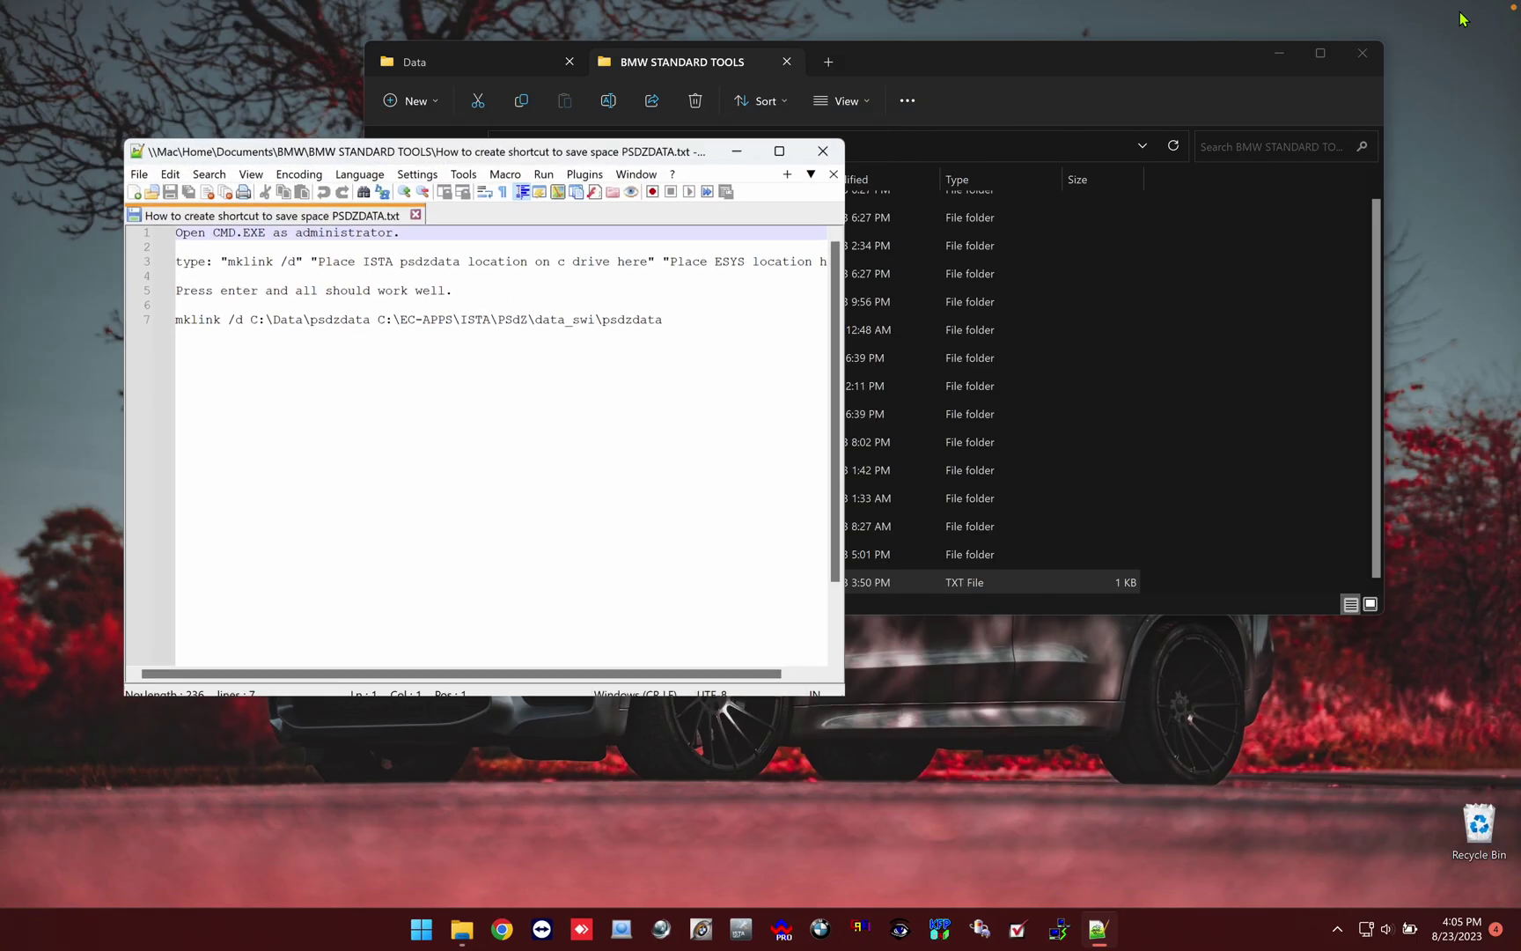
left_click_drag(638, 157, 512, 49)
left_click(1258, 499)
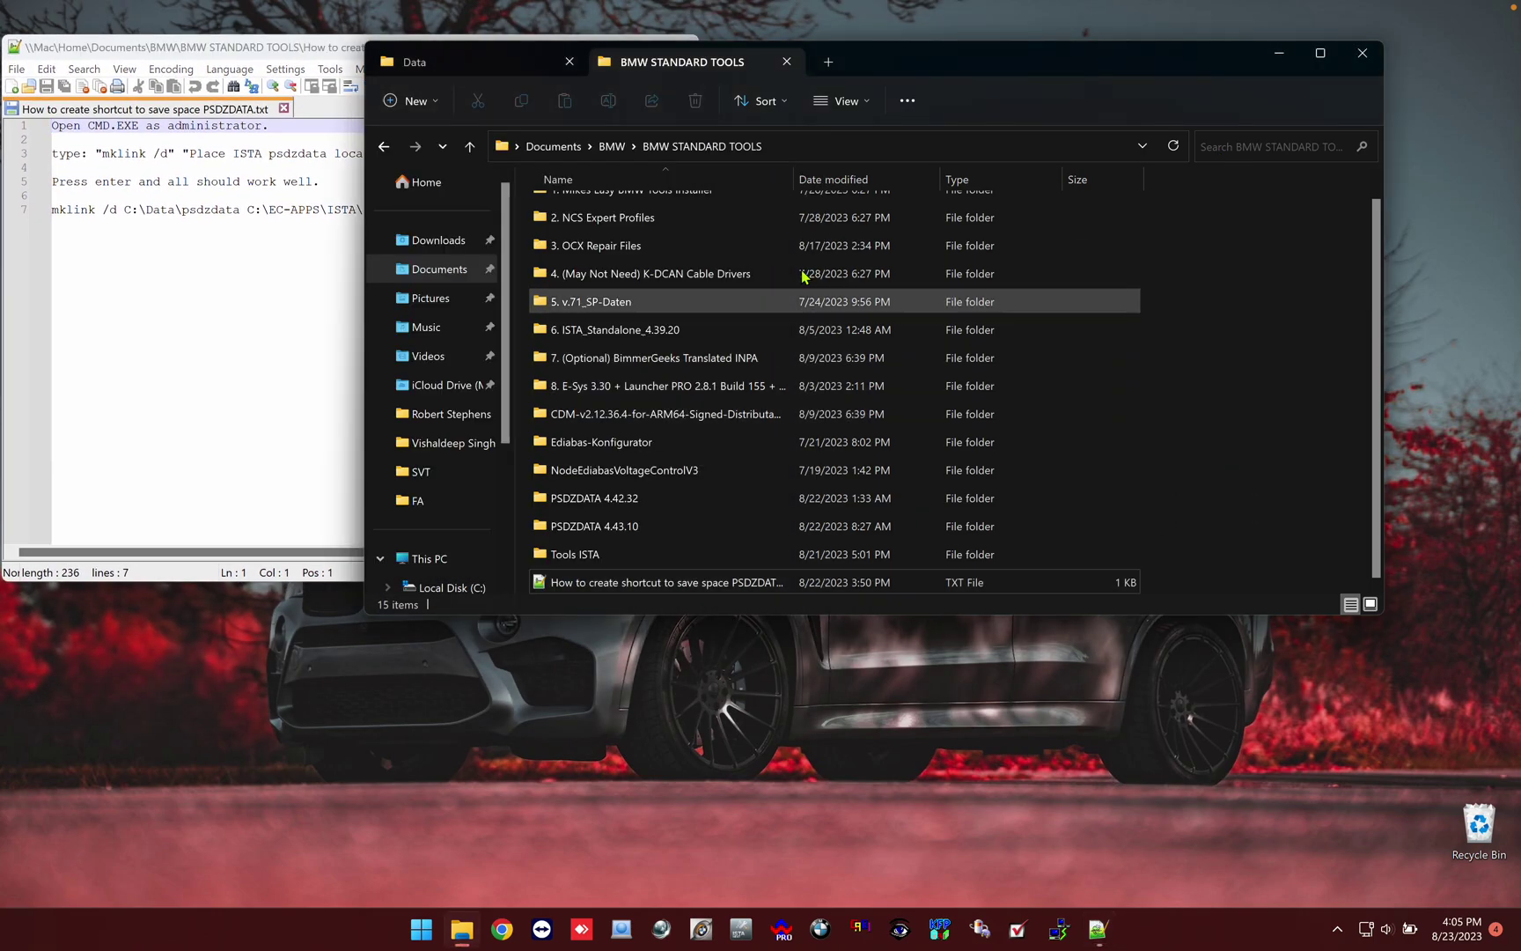
left_click(785, 62)
left_click_drag(771, 71, 898, 53)
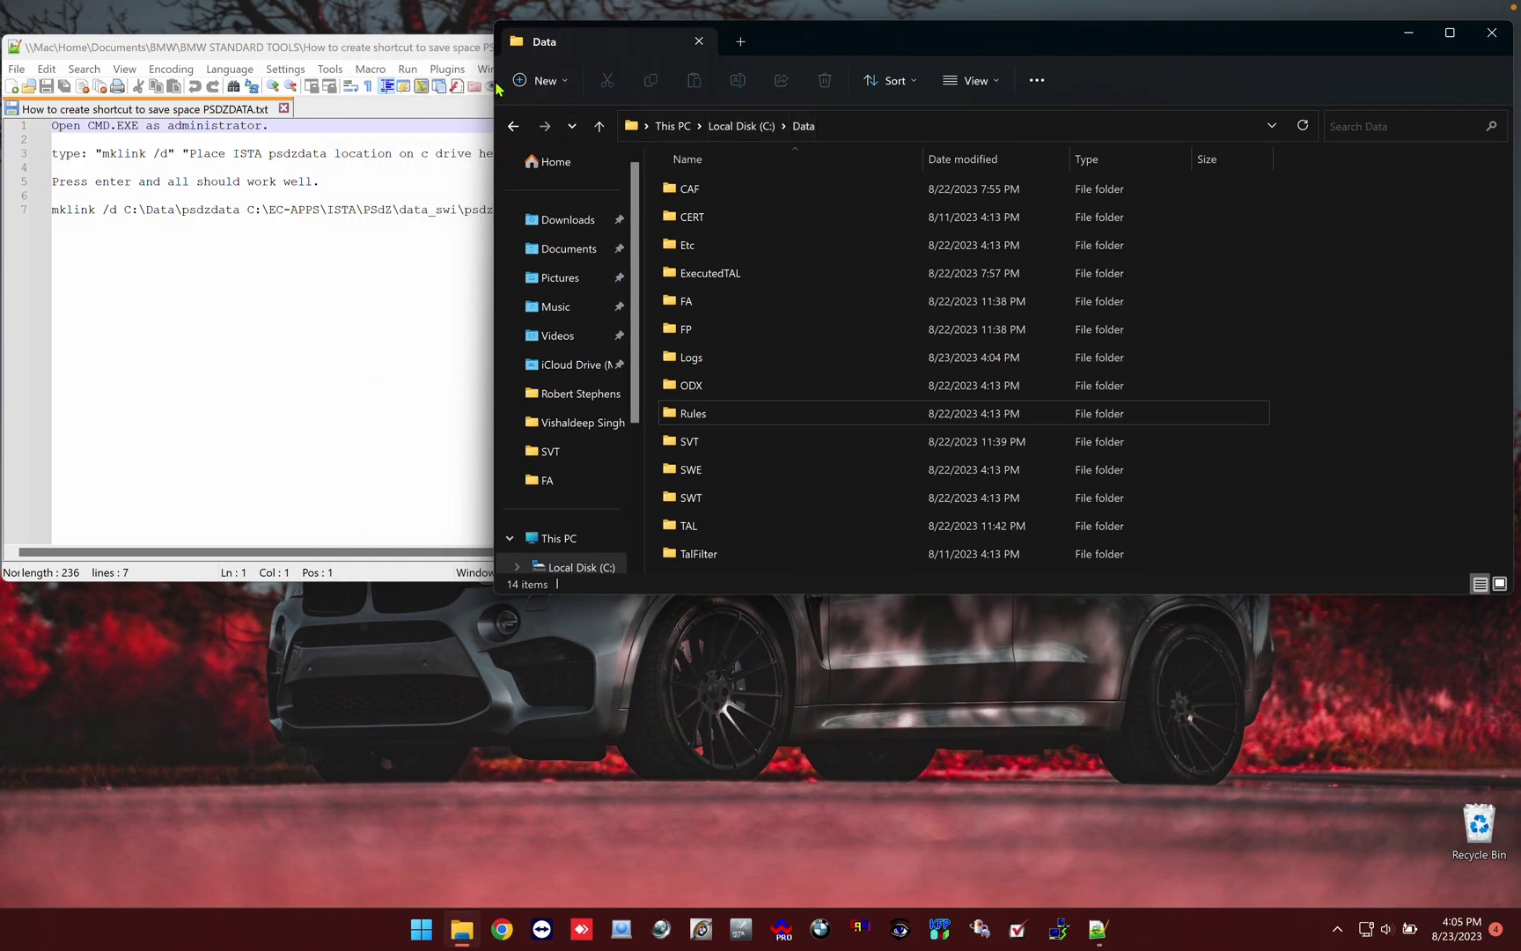
left_click_drag(490, 101, 735, 101)
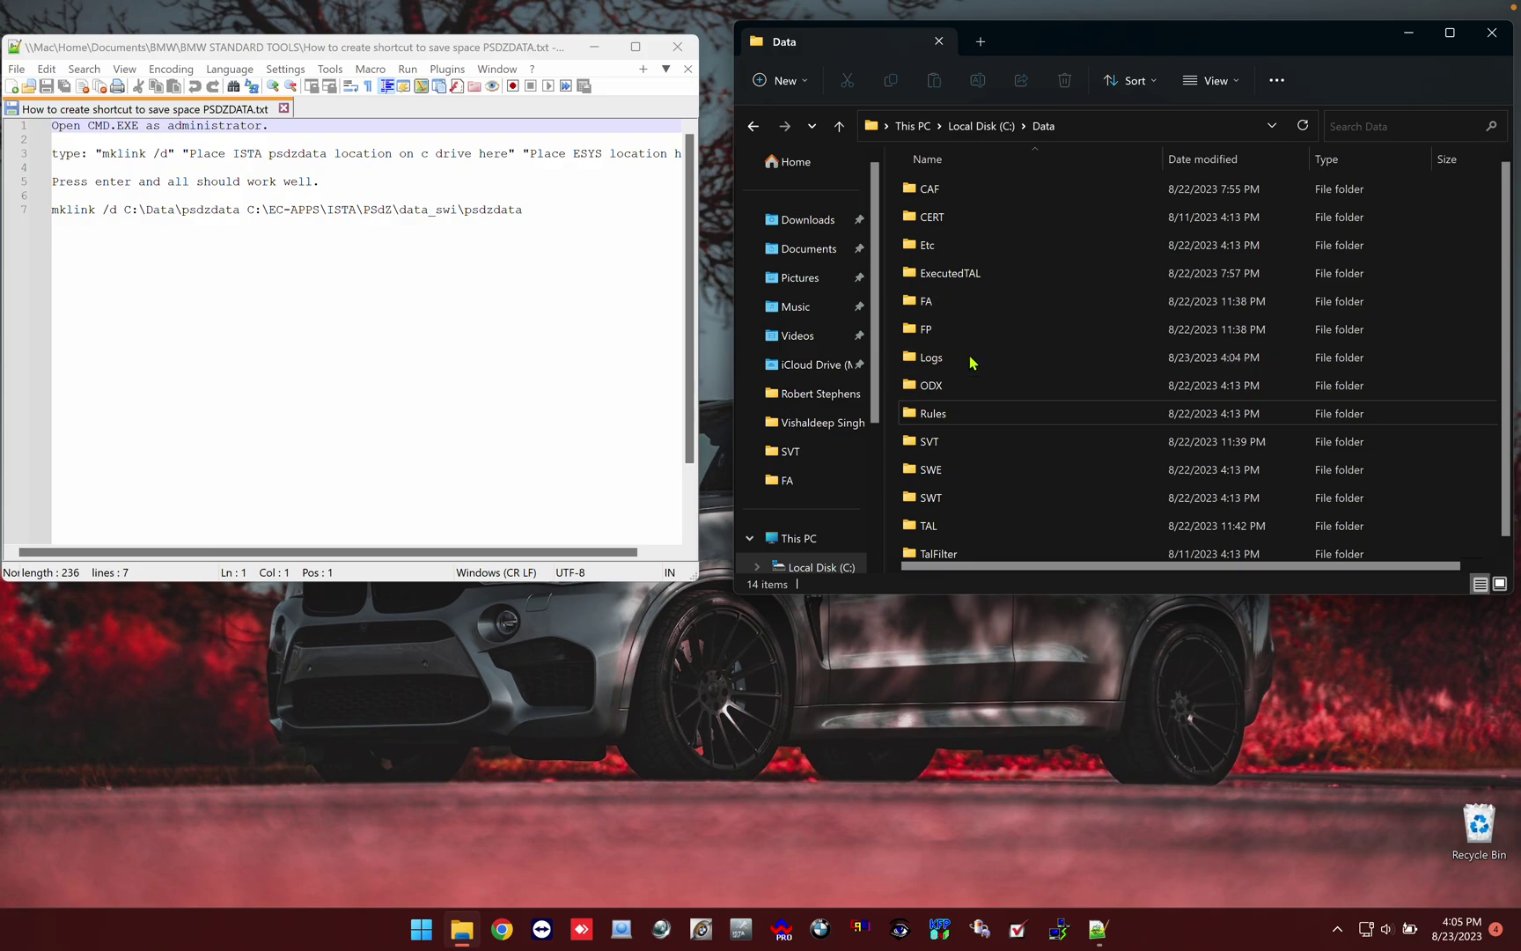
mouse_move(972, 374)
Search 'cmd' and run Command Prompt as administrator, approving the UAC prompt
left_click(421, 929)
type("cmd")
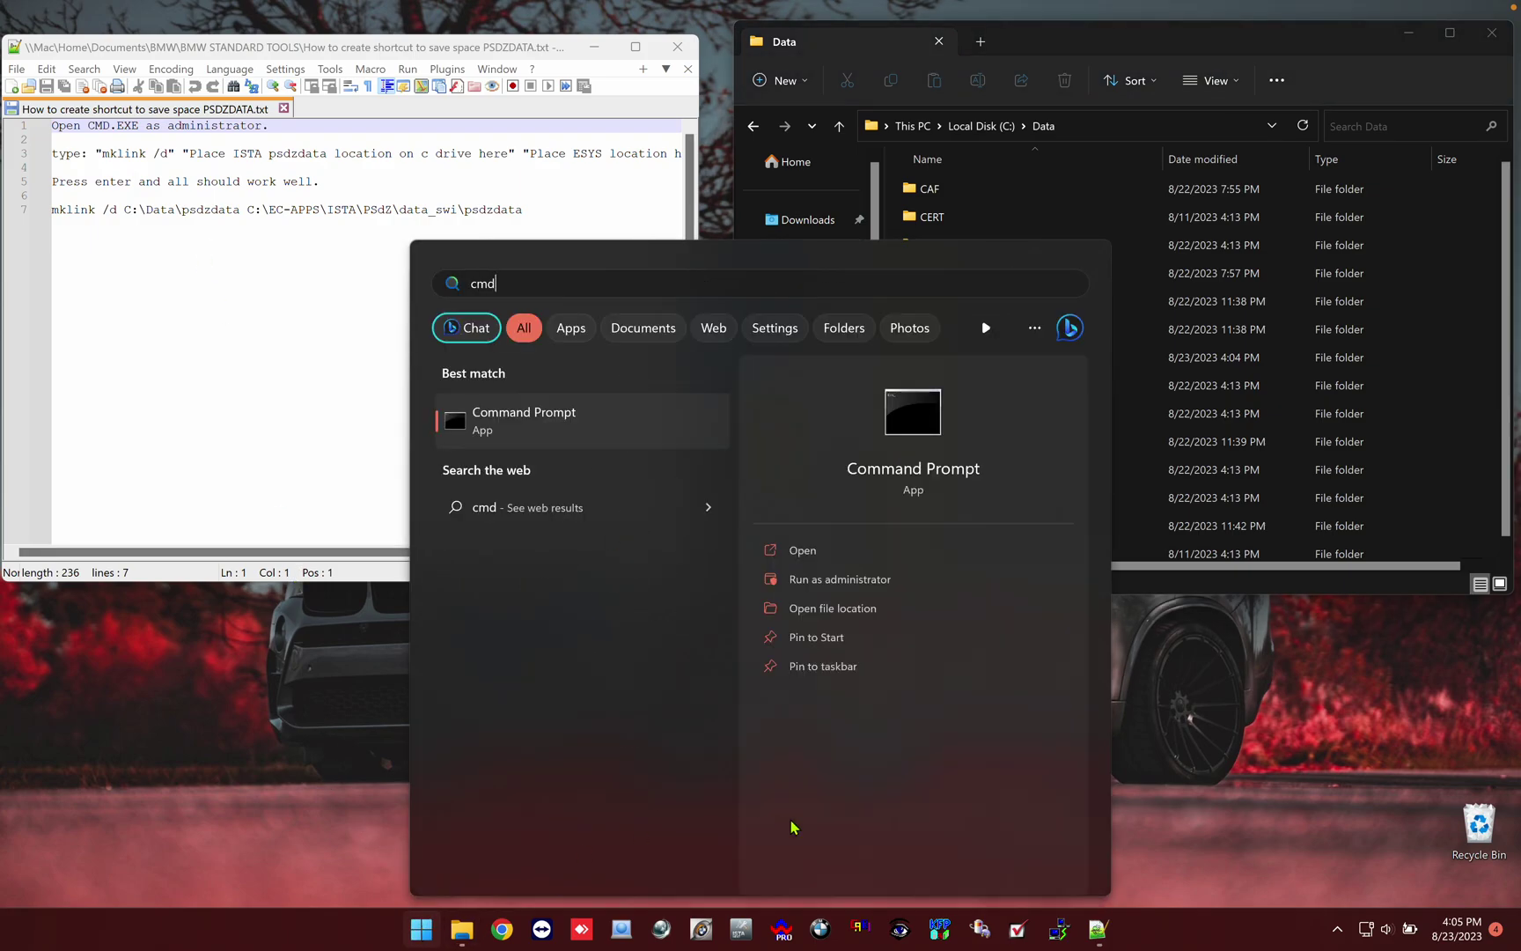
left_click(837, 580)
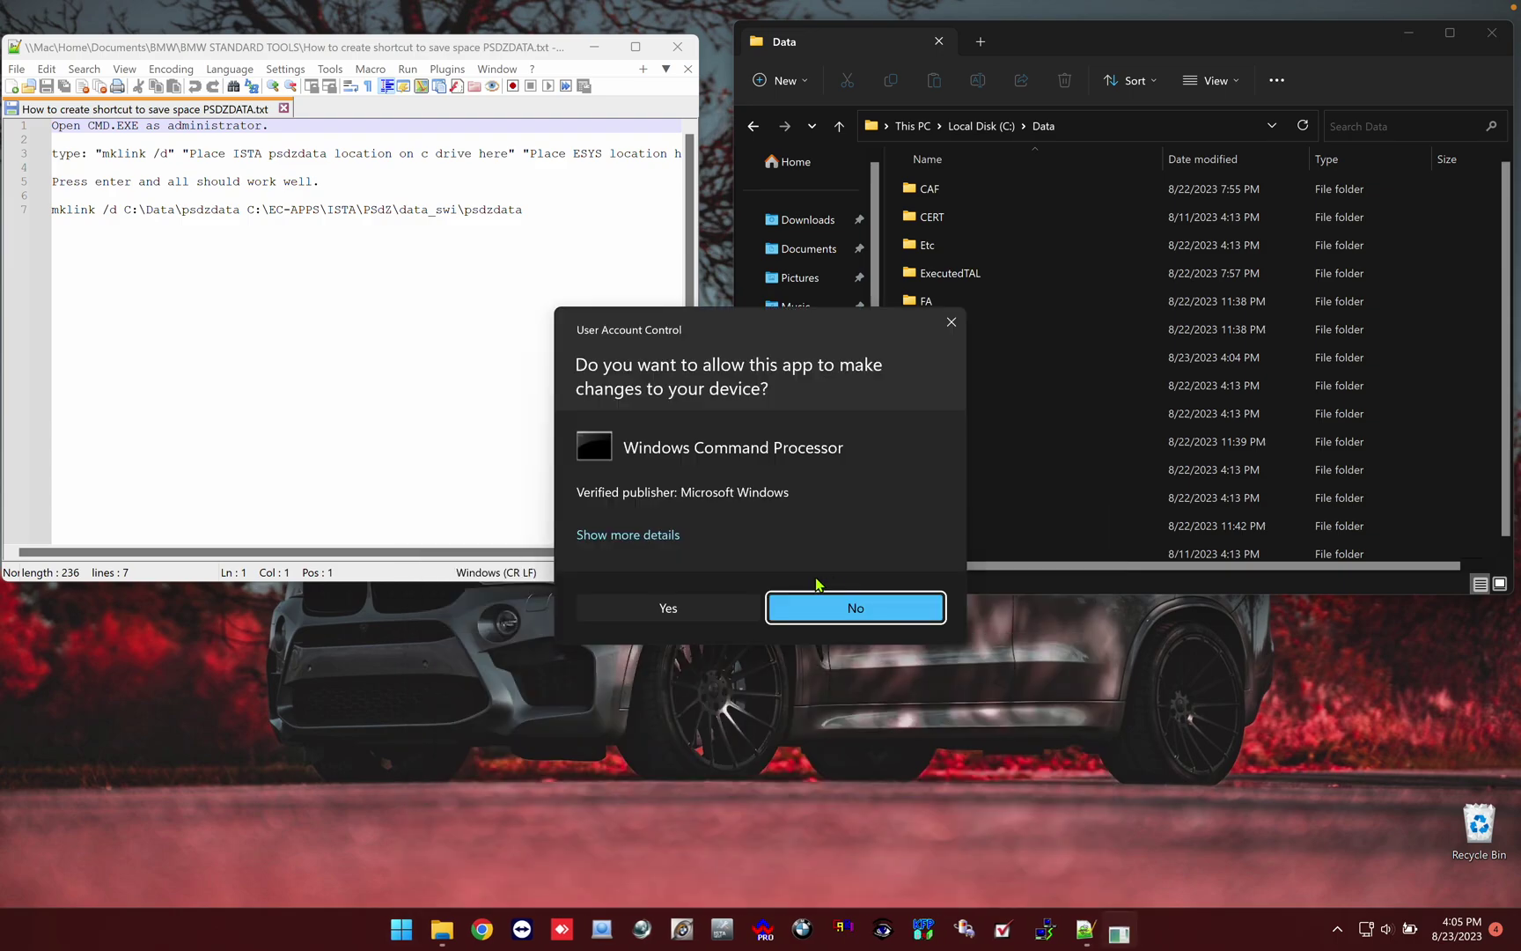
left_click(699, 610)
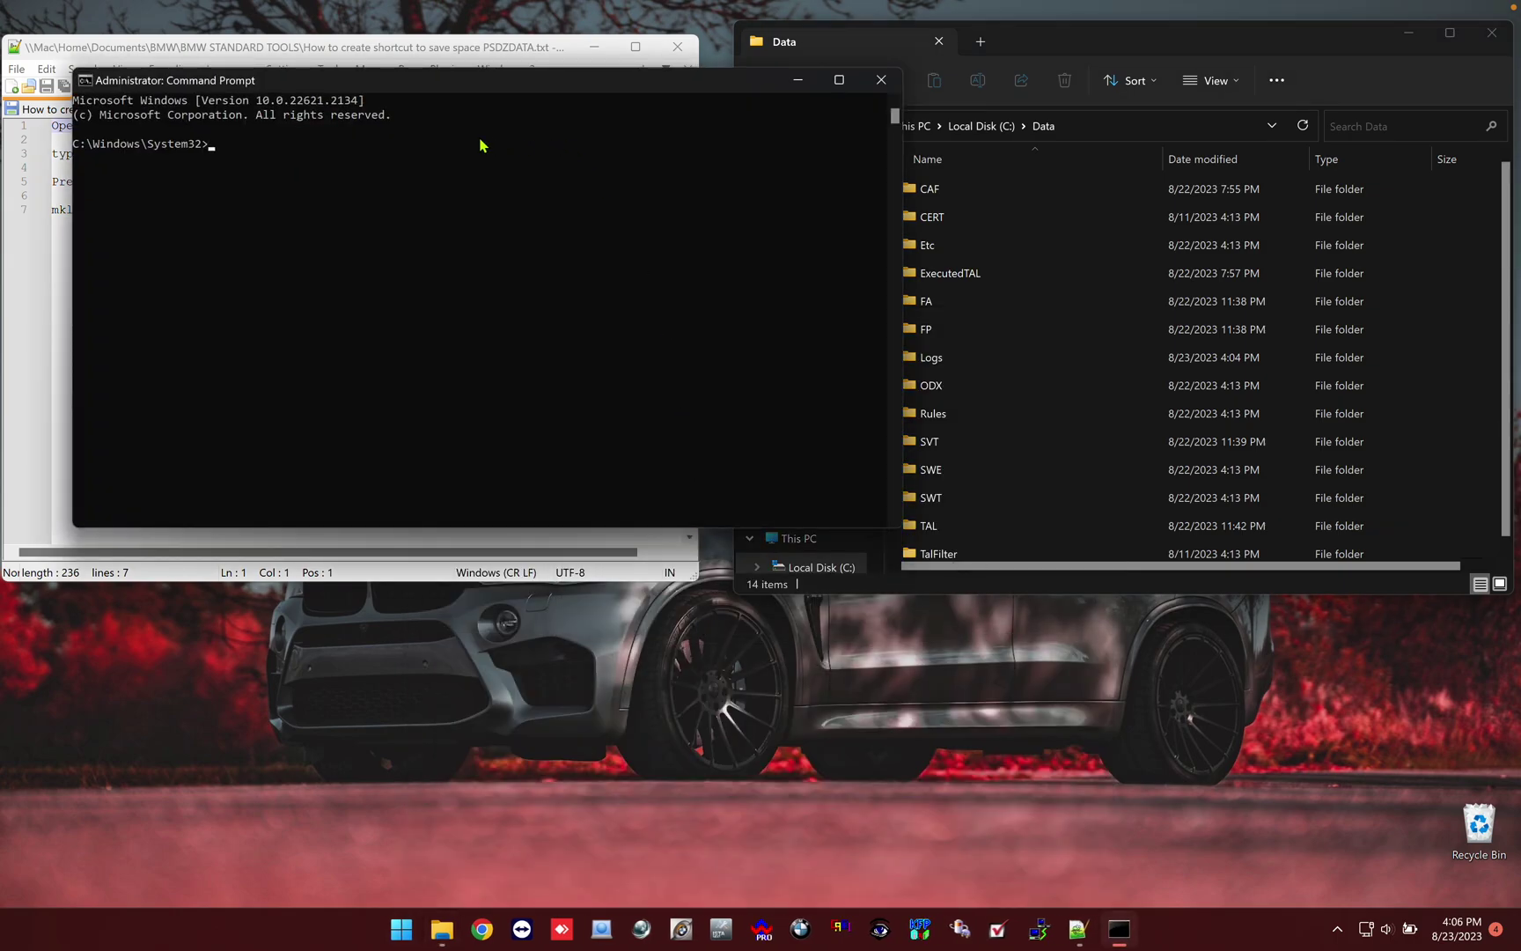
Shrink the Command Prompt window and place it in the lower-left corner
left_click_drag(432, 92, 538, 412)
left_click(212, 398)
left_click_drag(212, 398, 485, 587)
left_click_drag(595, 611, 137, 623)
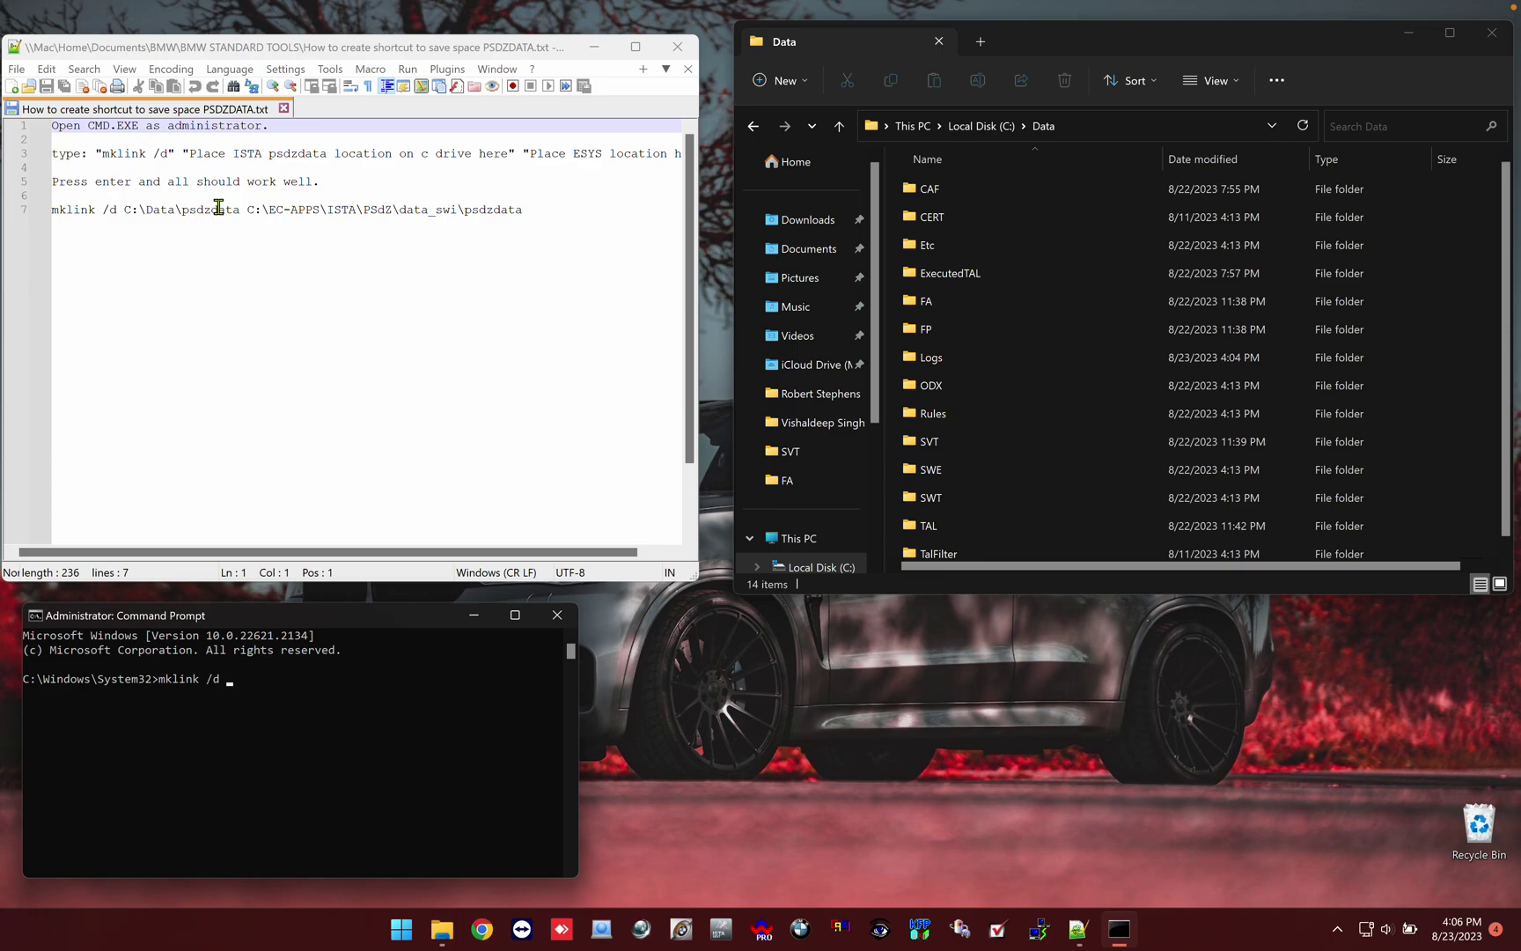
Confirm C:\Data exists in a new Explorer tab, then select and copy C:\Data\psdzdata on line 7
left_click_drag(240, 208, 124, 208)
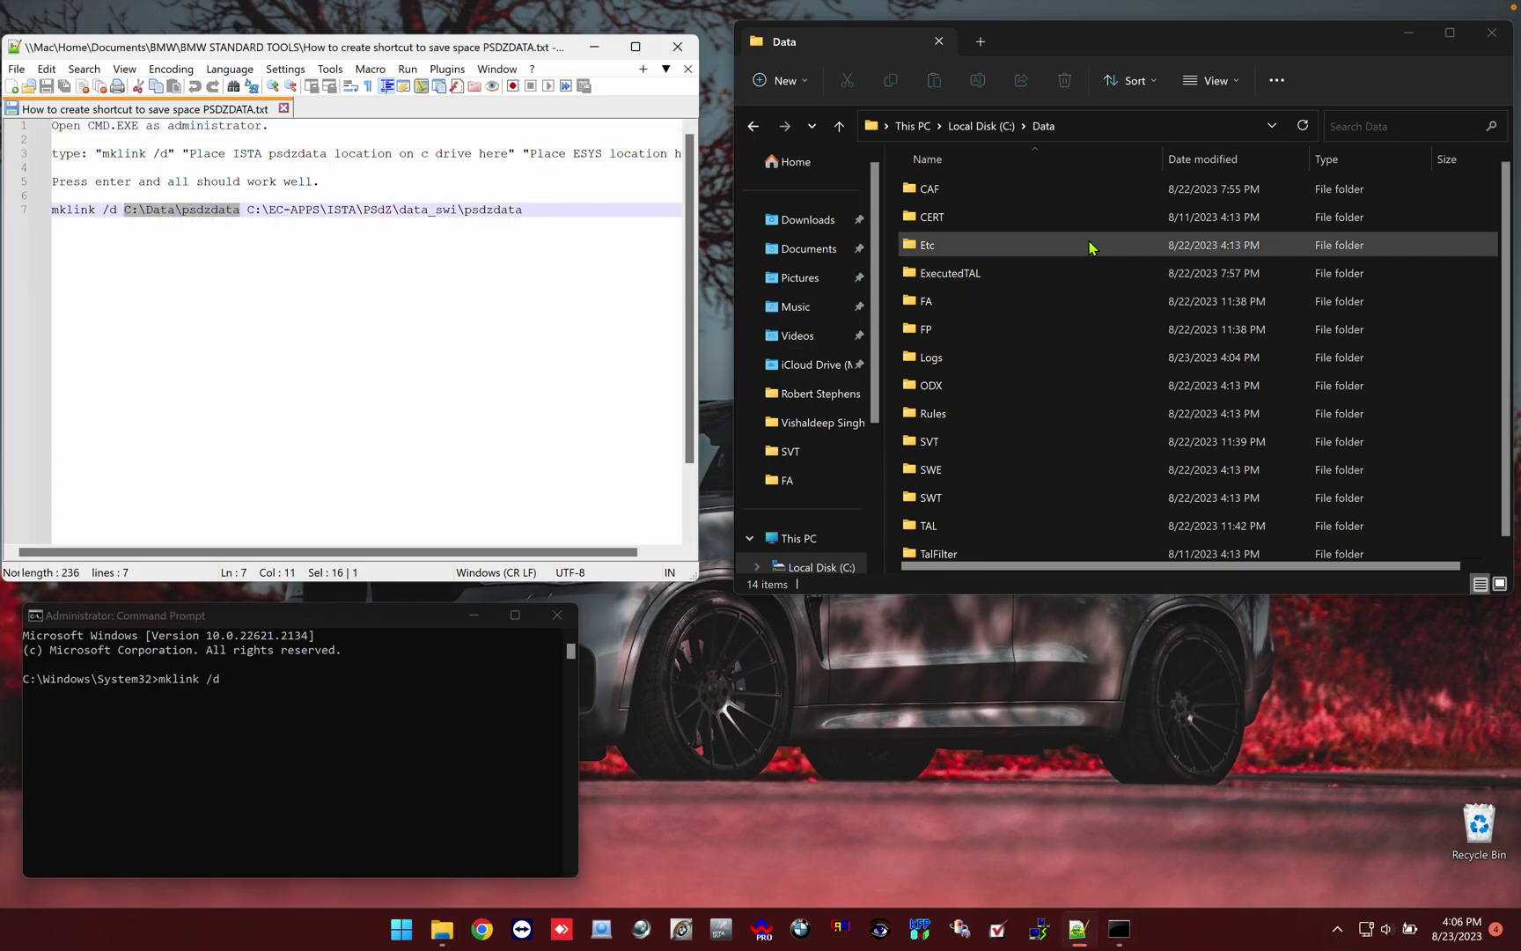
left_click(980, 41)
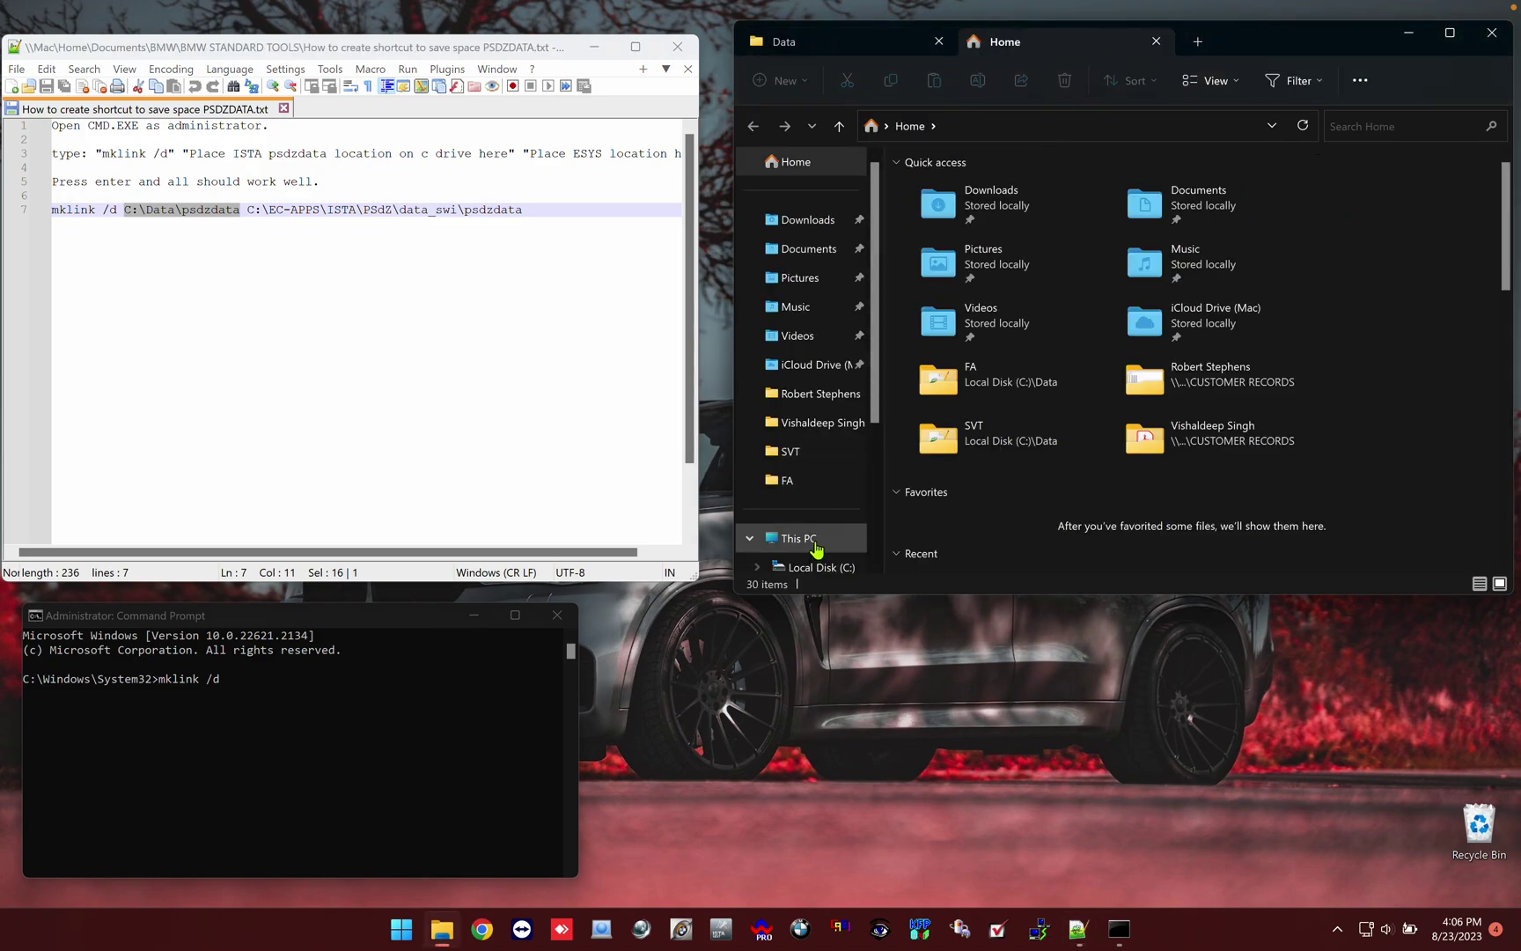
left_click(797, 538)
left_click(1012, 190)
double_click(1012, 190)
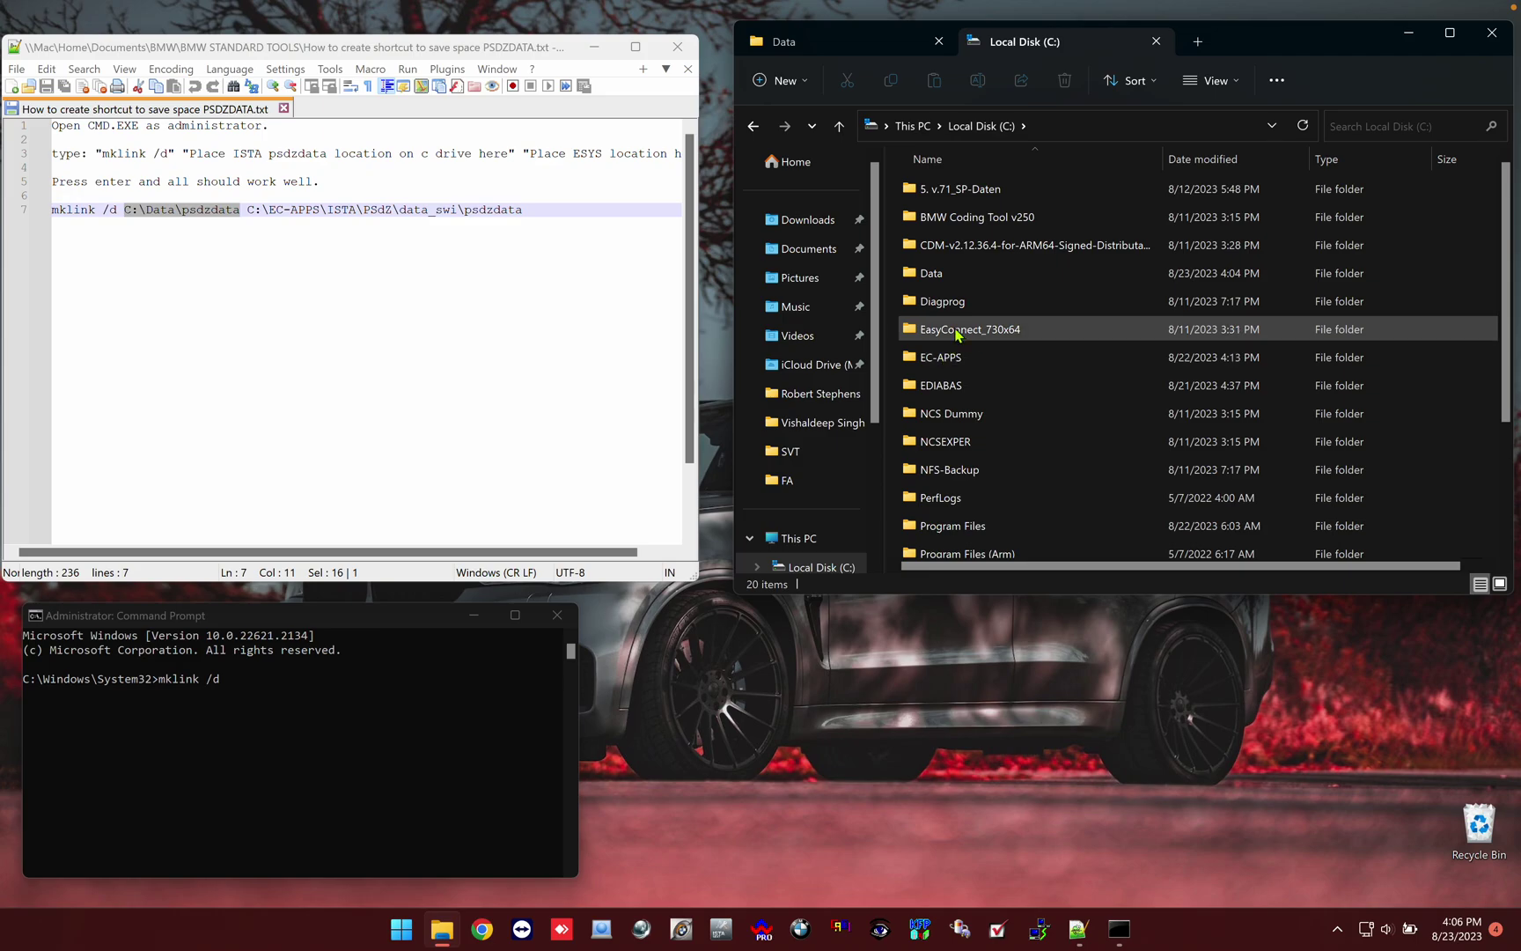
double_click(977, 273)
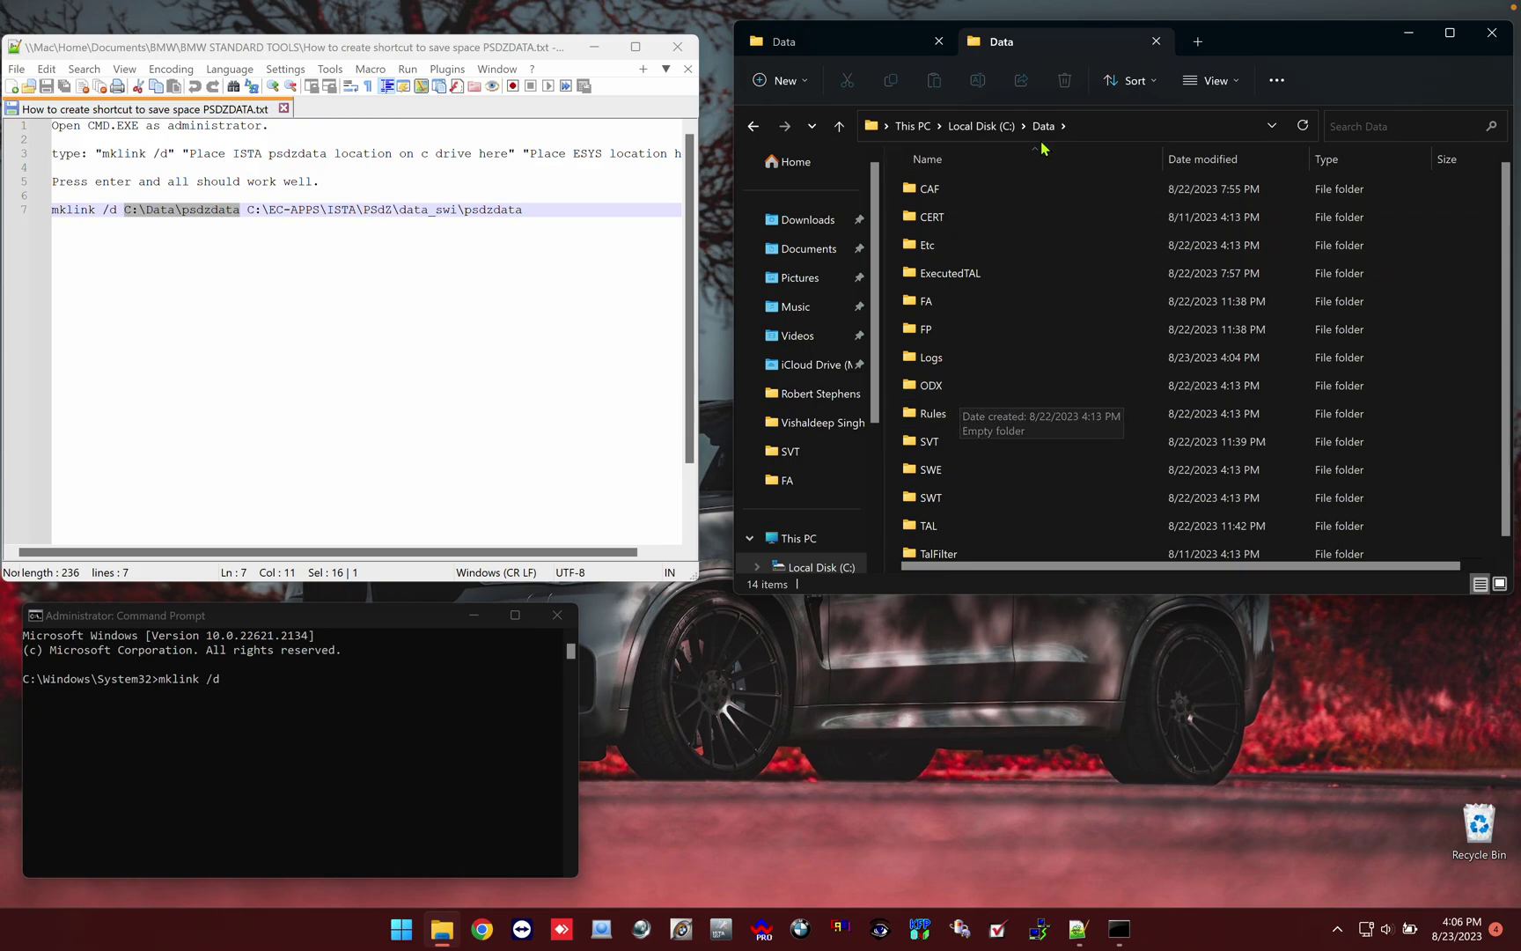
left_click(1076, 120)
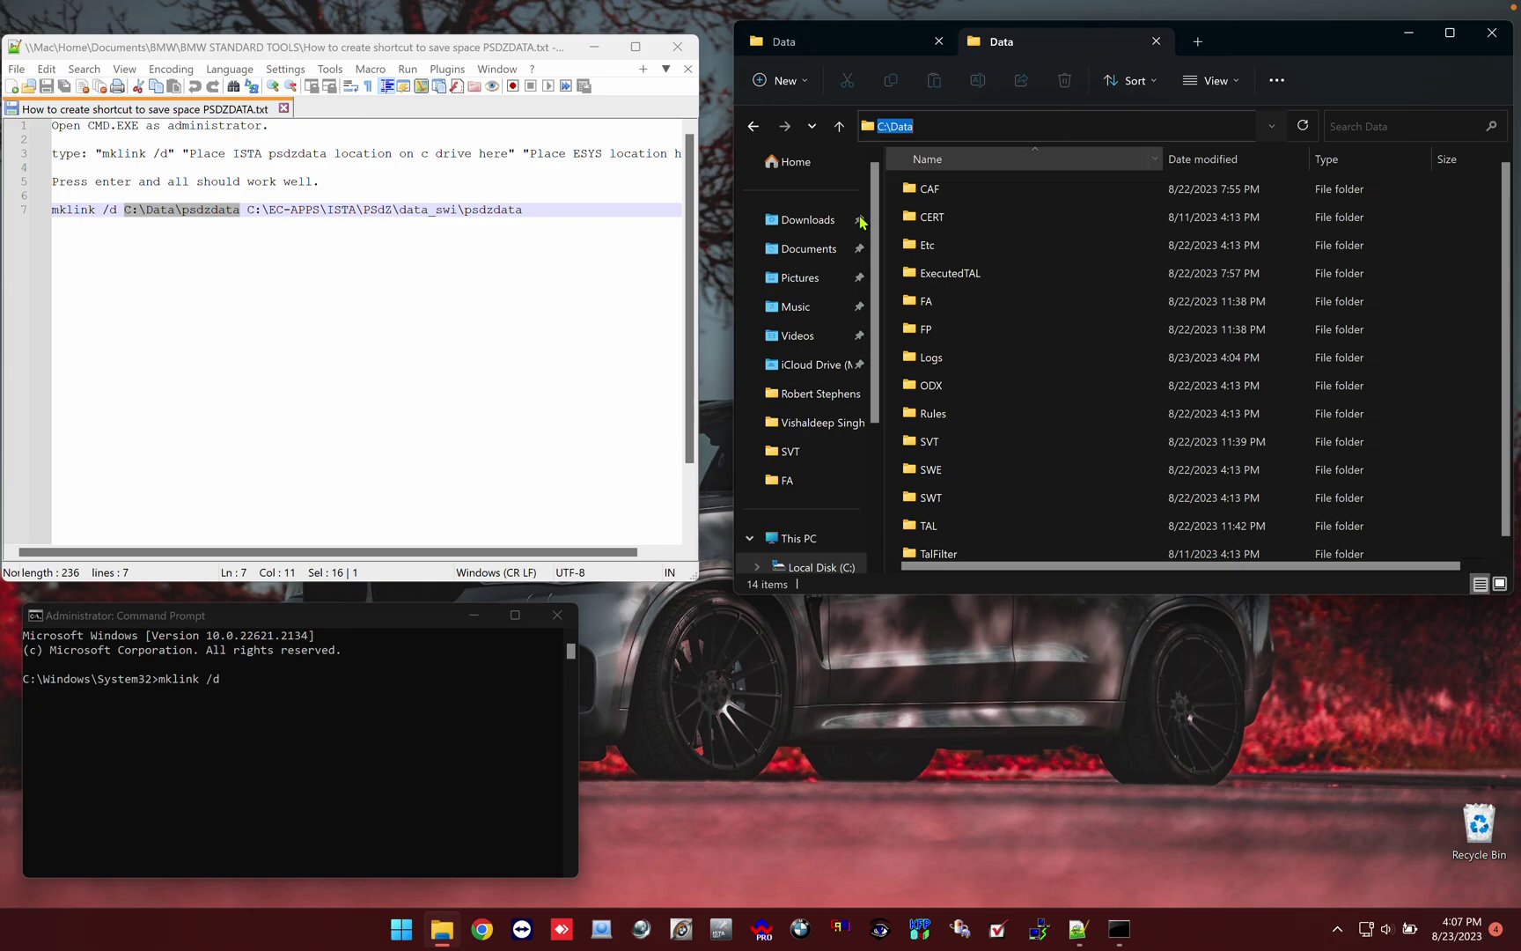
left_click(161, 203)
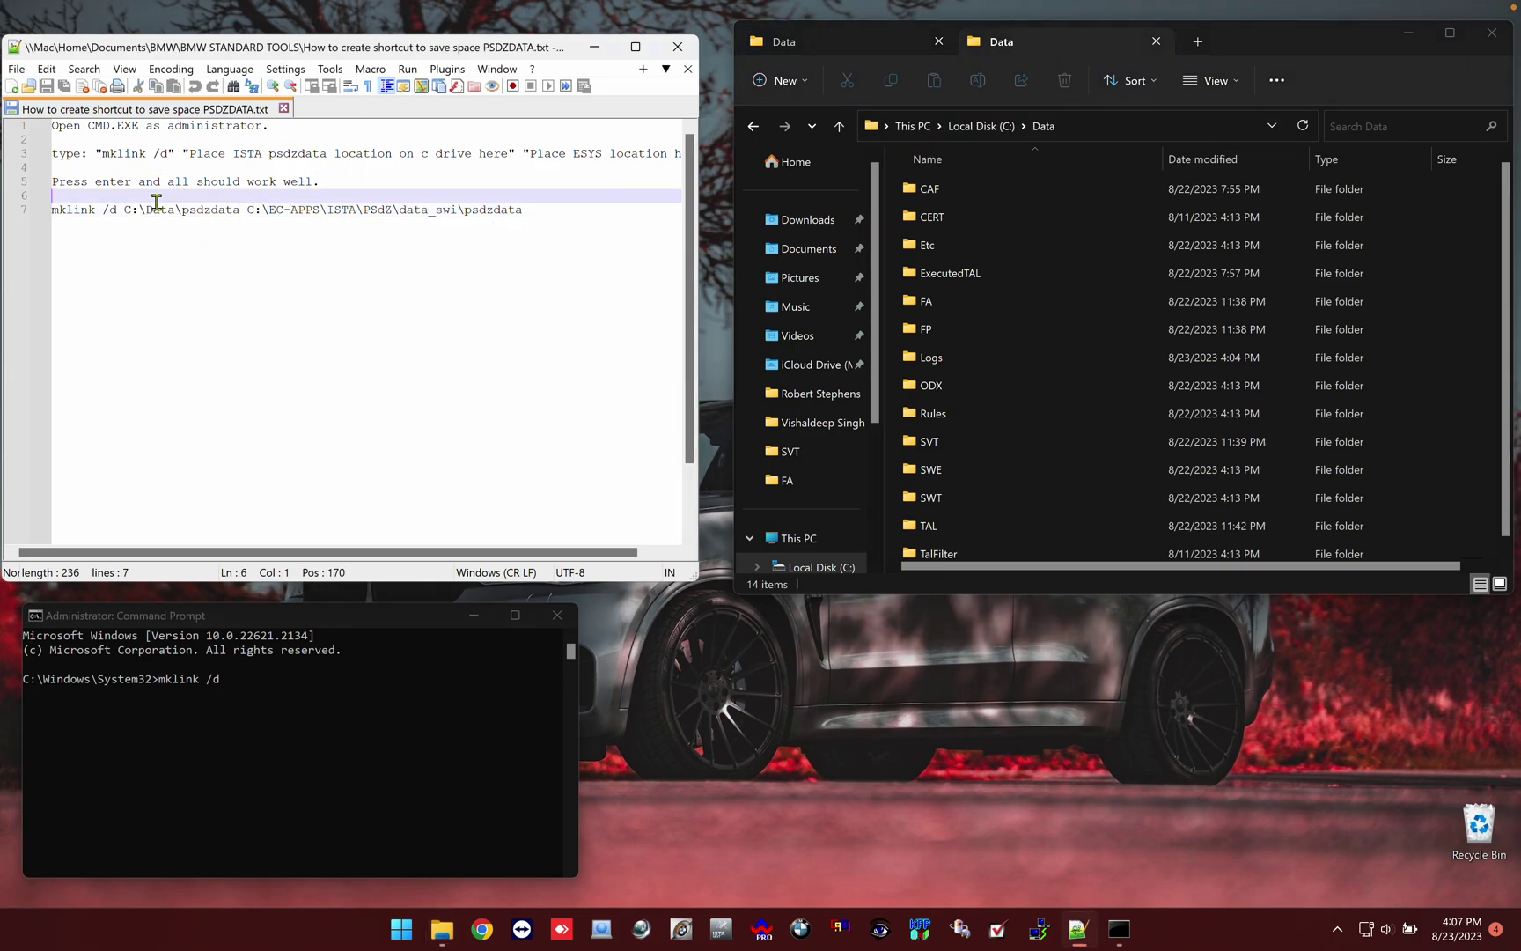
left_click_drag(124, 210, 240, 211)
key("ctrl+c")
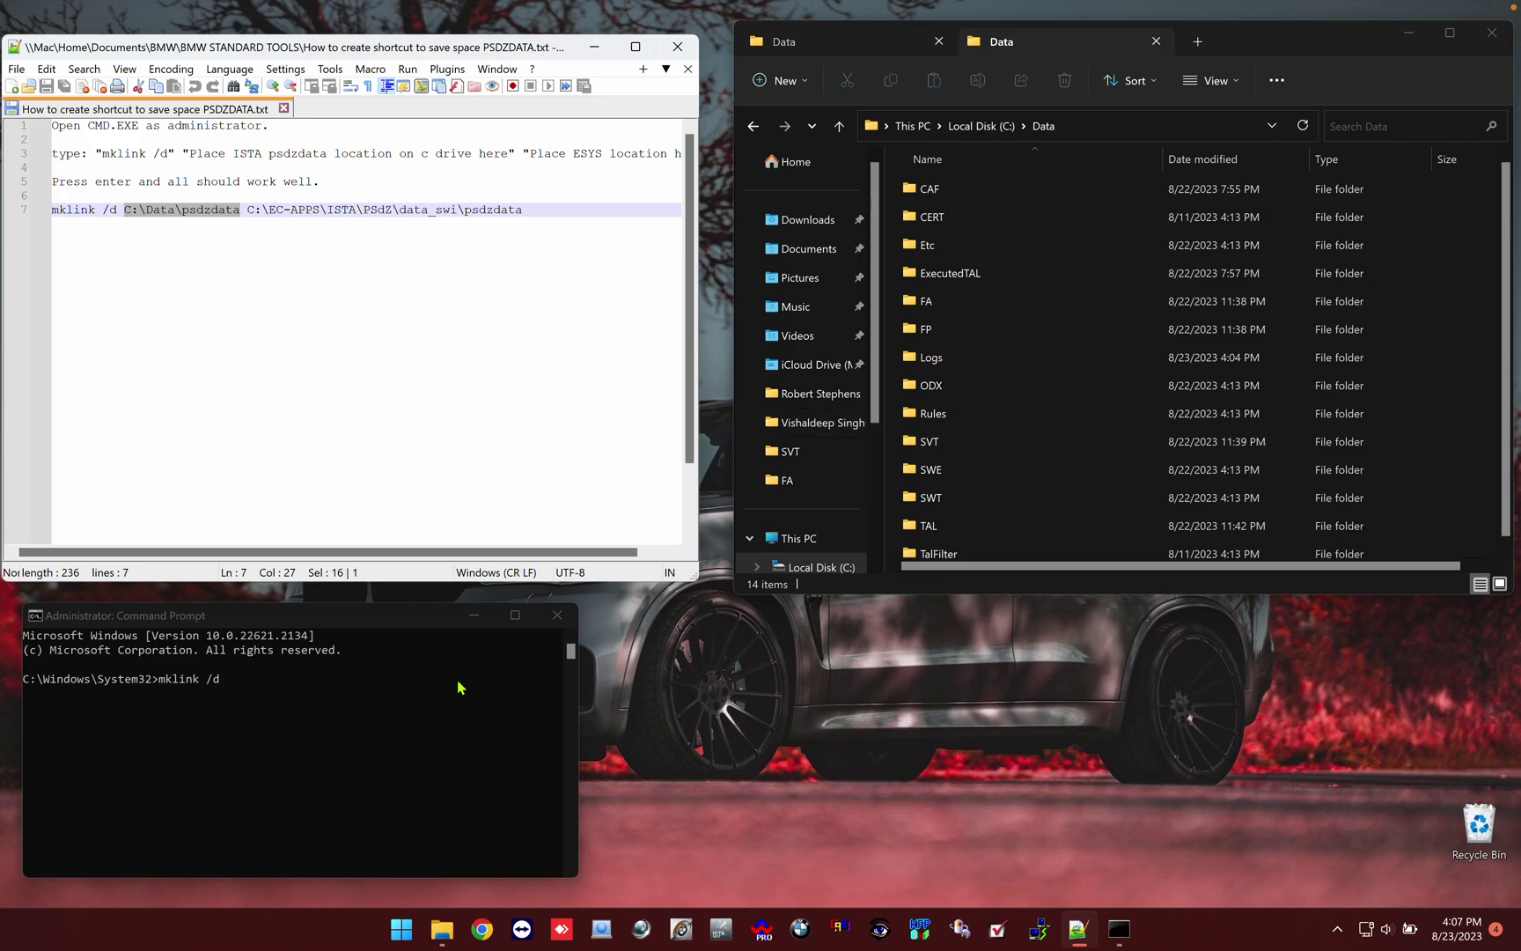
Paste C:\Data\psdzdata after mklink /d and select the ISTA target path on line 7
left_click(290, 773)
key("ctrl+v")
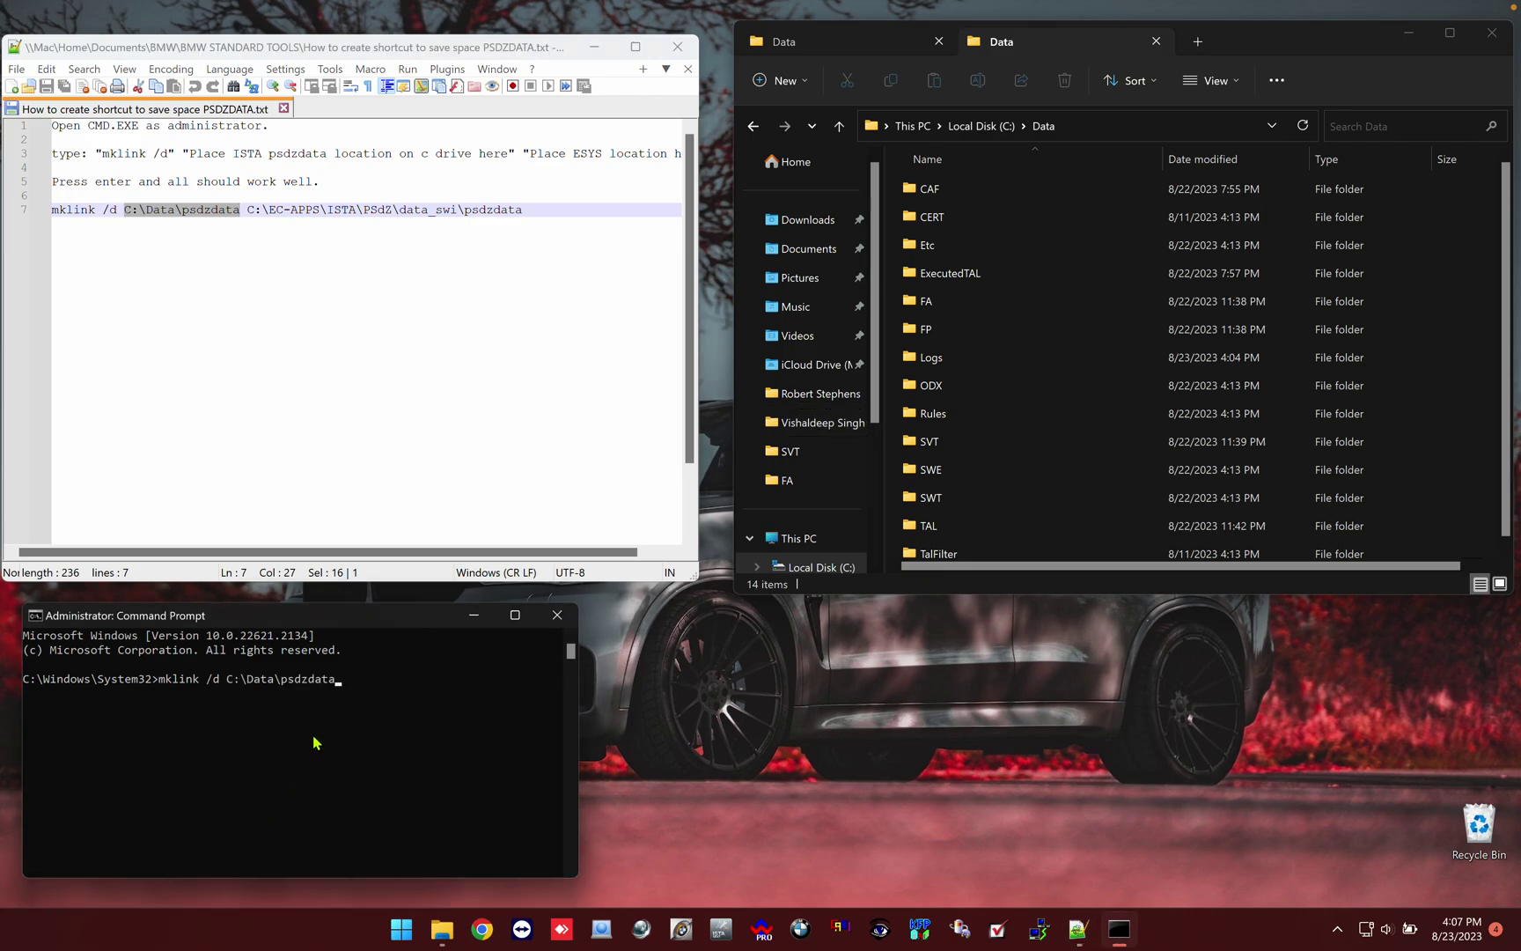
left_click(248, 212)
left_click_drag(248, 211, 537, 212)
left_click(366, 678)
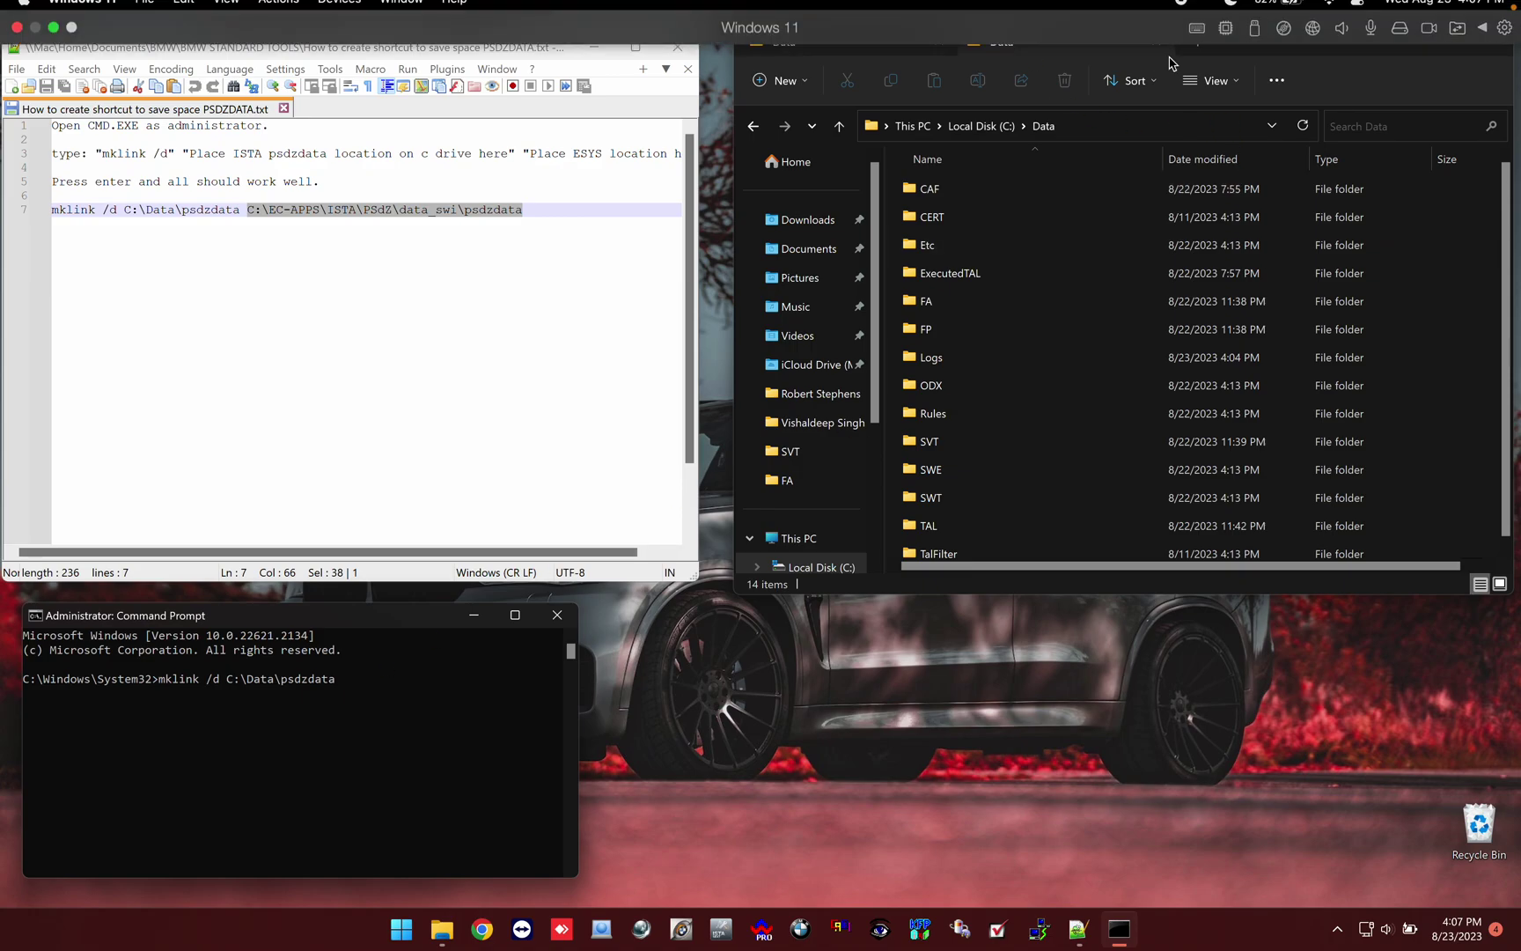
Verify the folder C:\EC-APPS\ISTA\PSdZ\data_swi\psdzdata exists in Explorer
left_click(1156, 41)
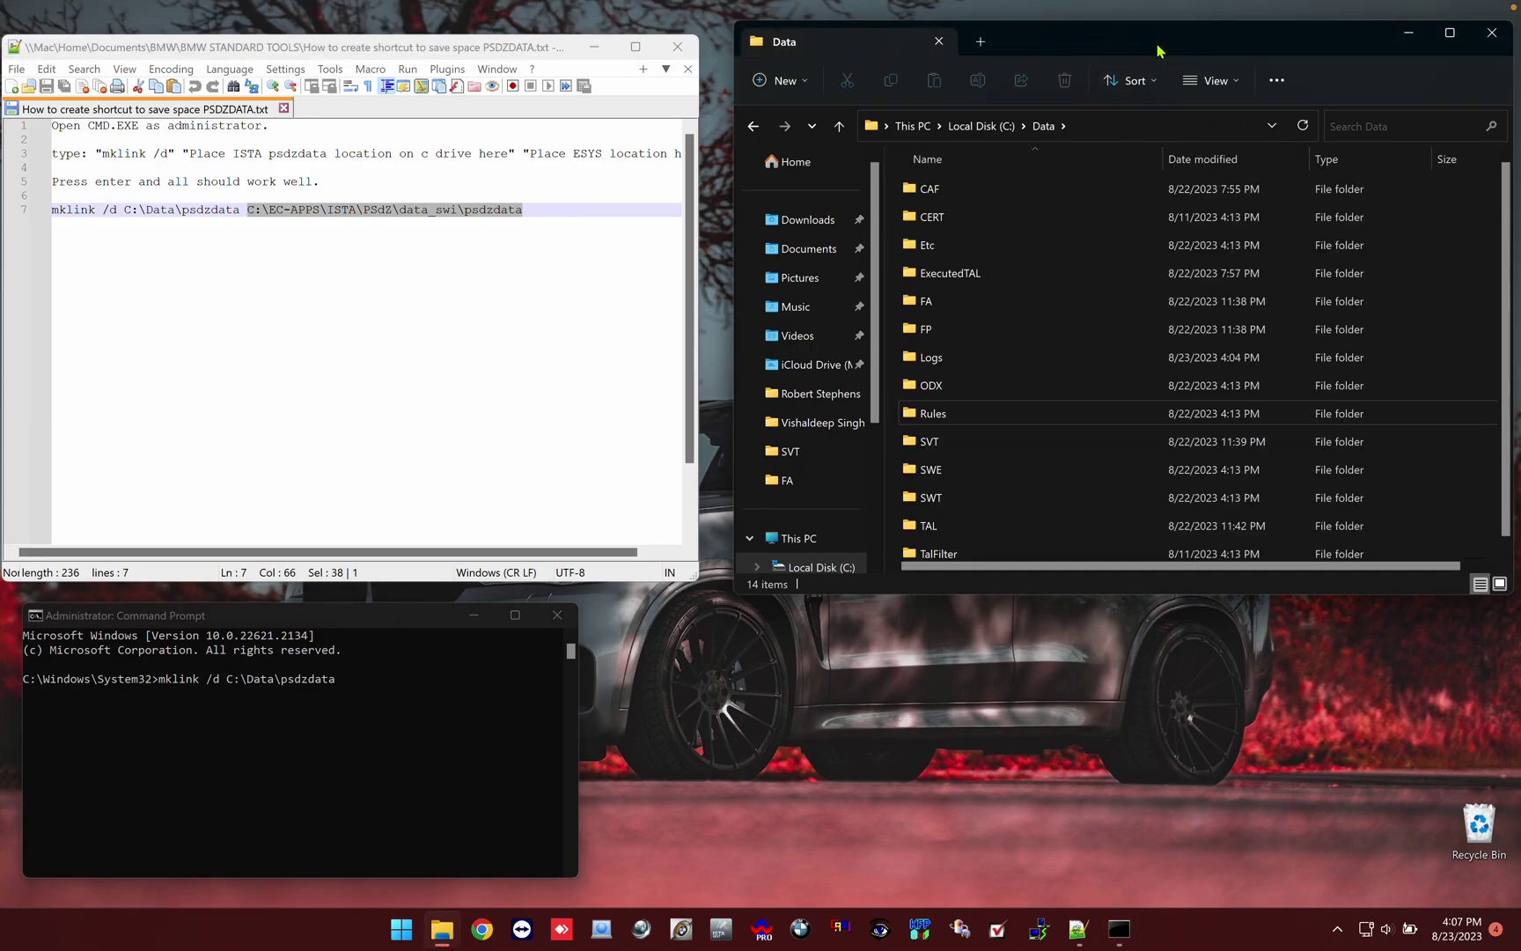
left_click(753, 128)
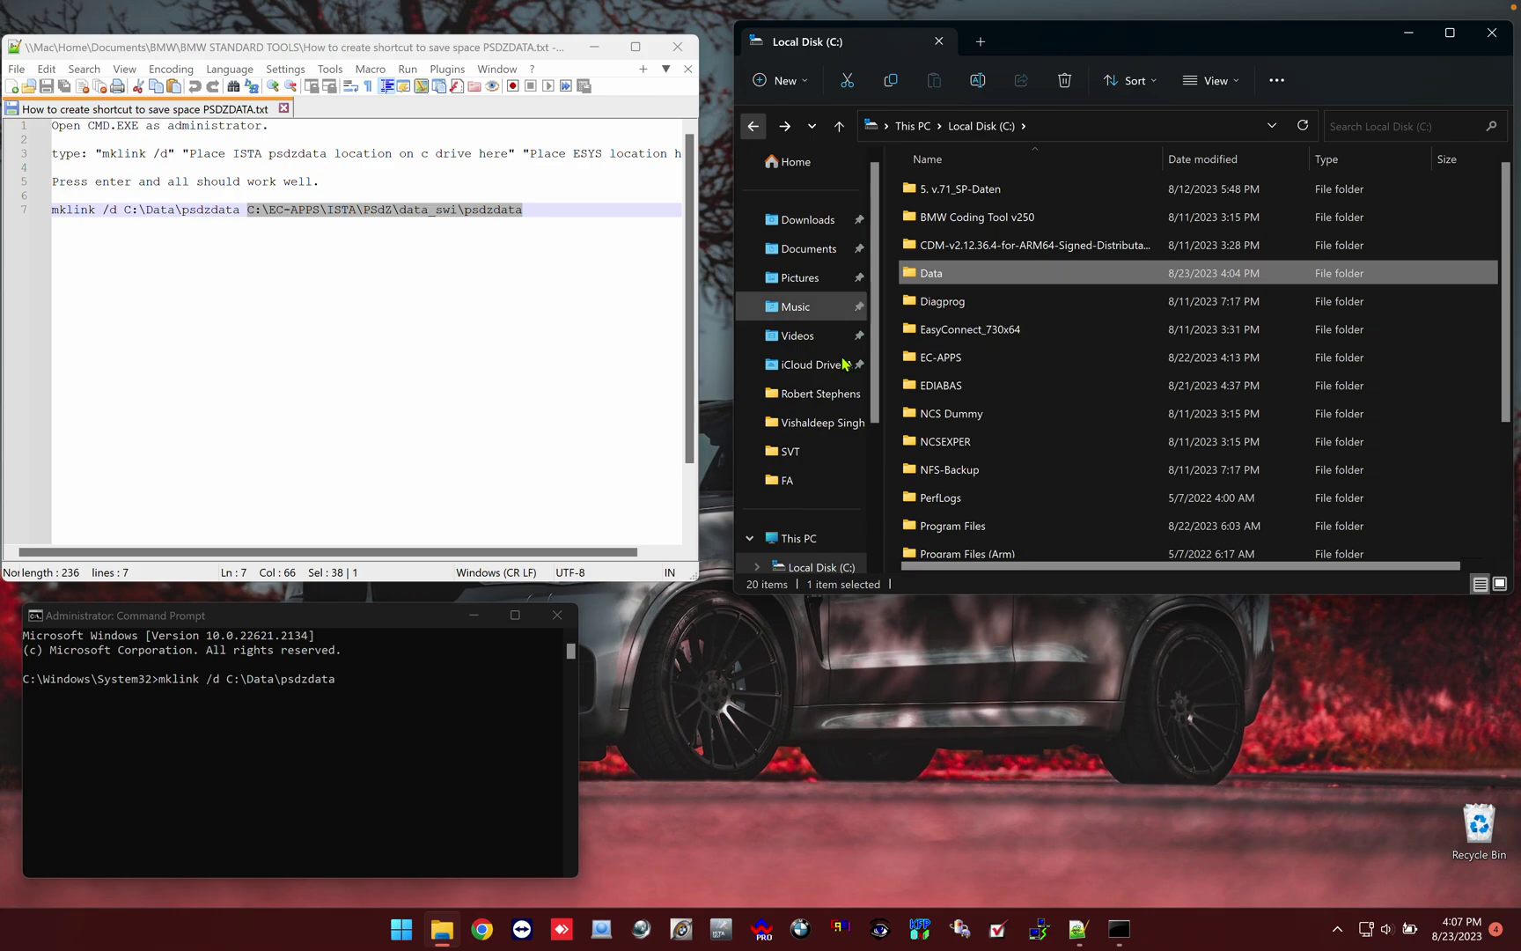
double_click(940, 357)
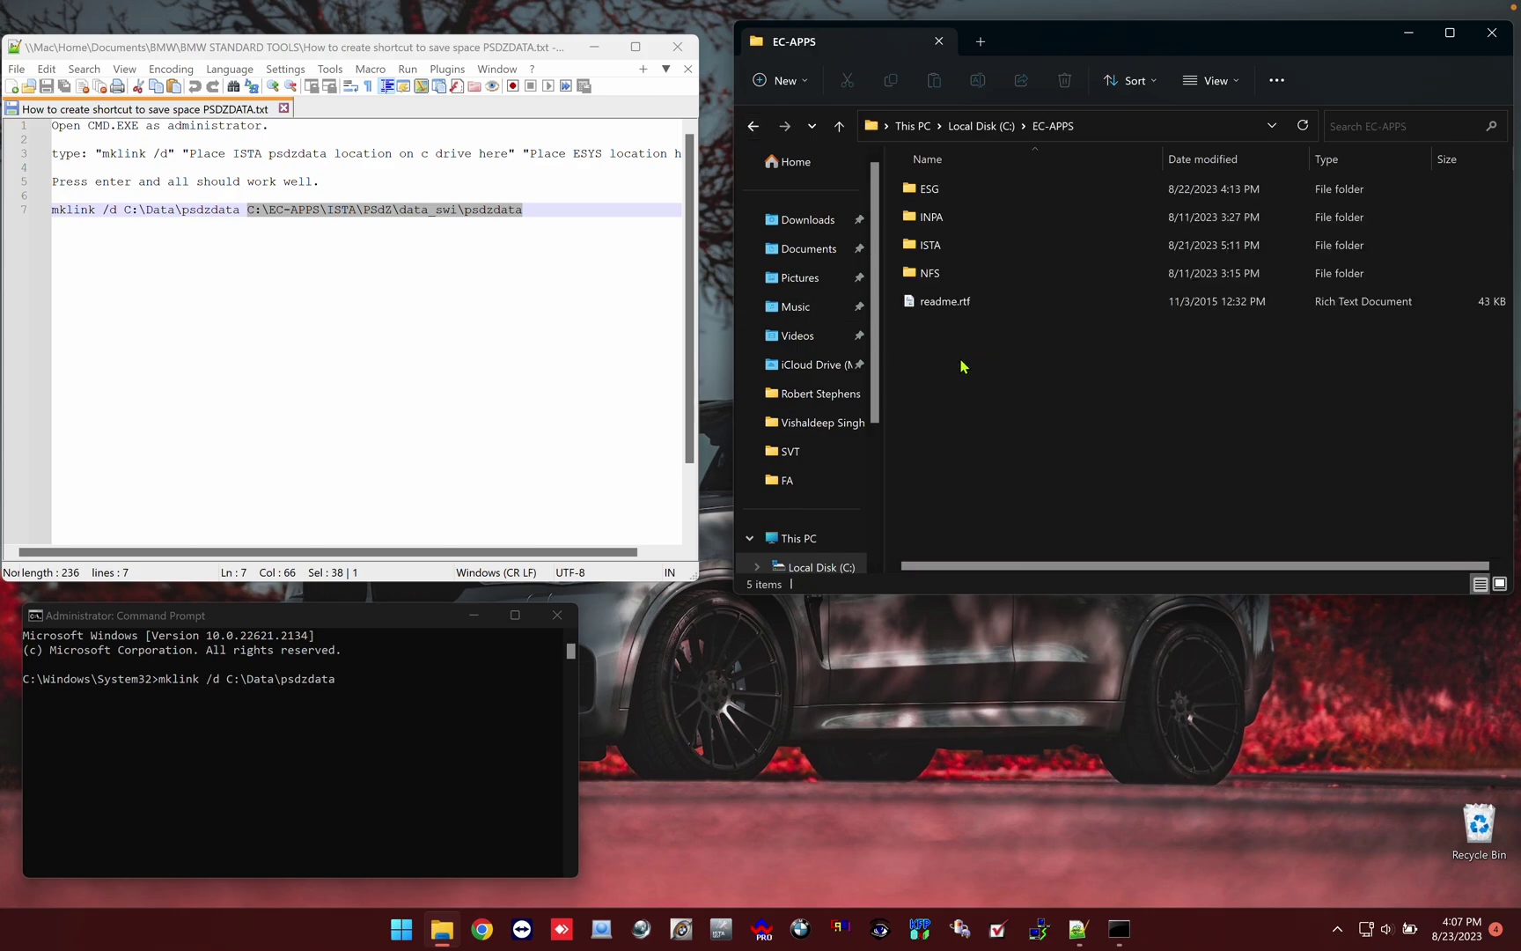
double_click(949, 247)
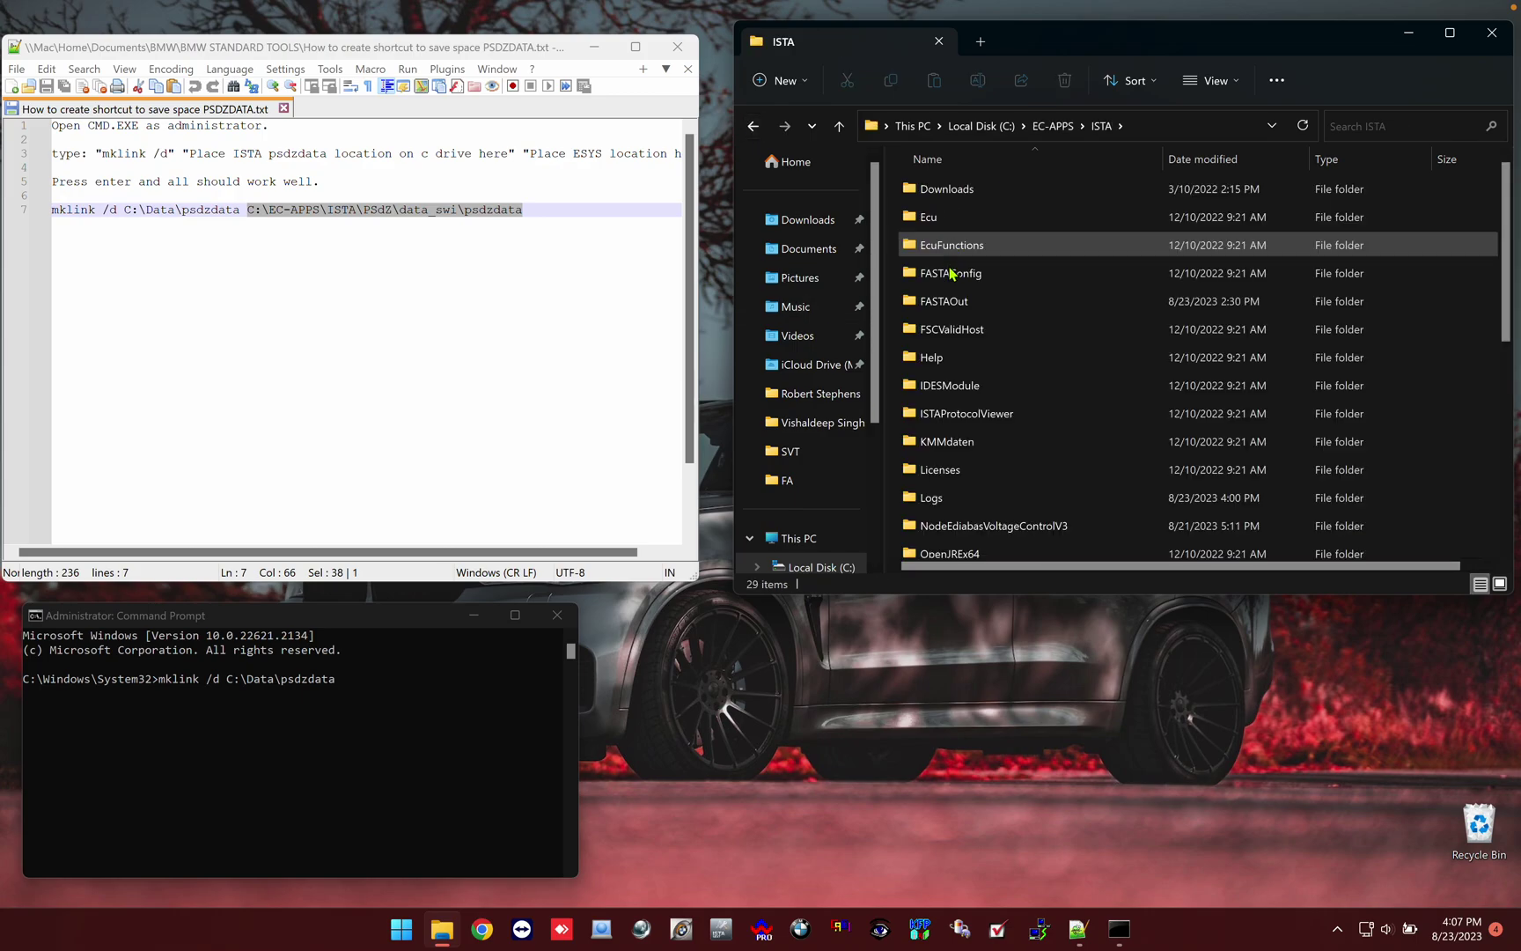
scroll(964, 529, "down", 2)
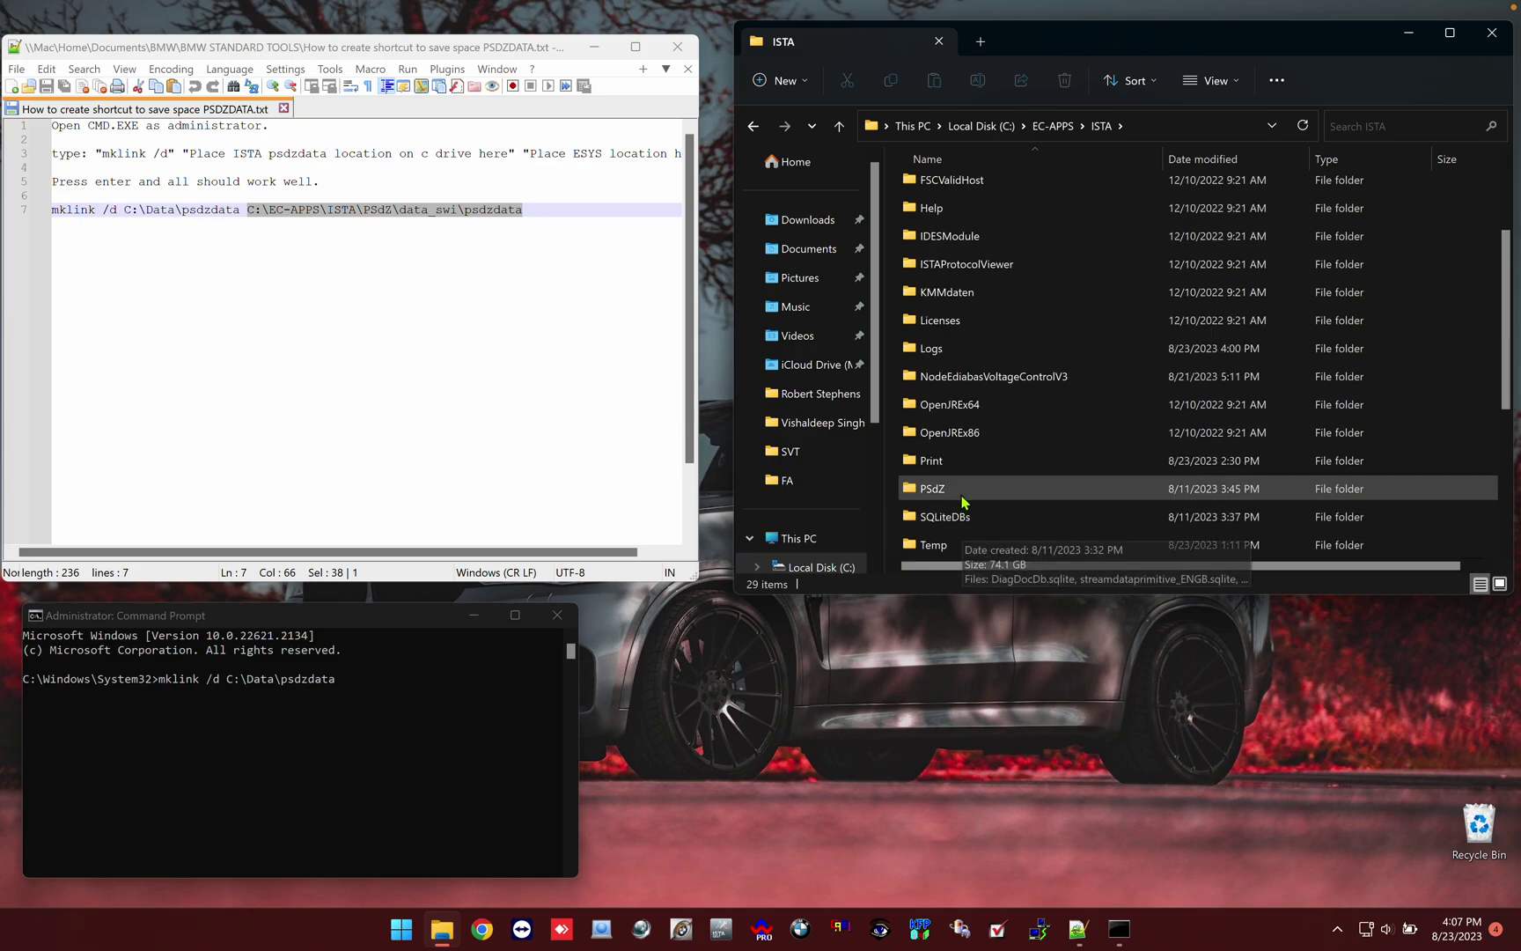
double_click(933, 488)
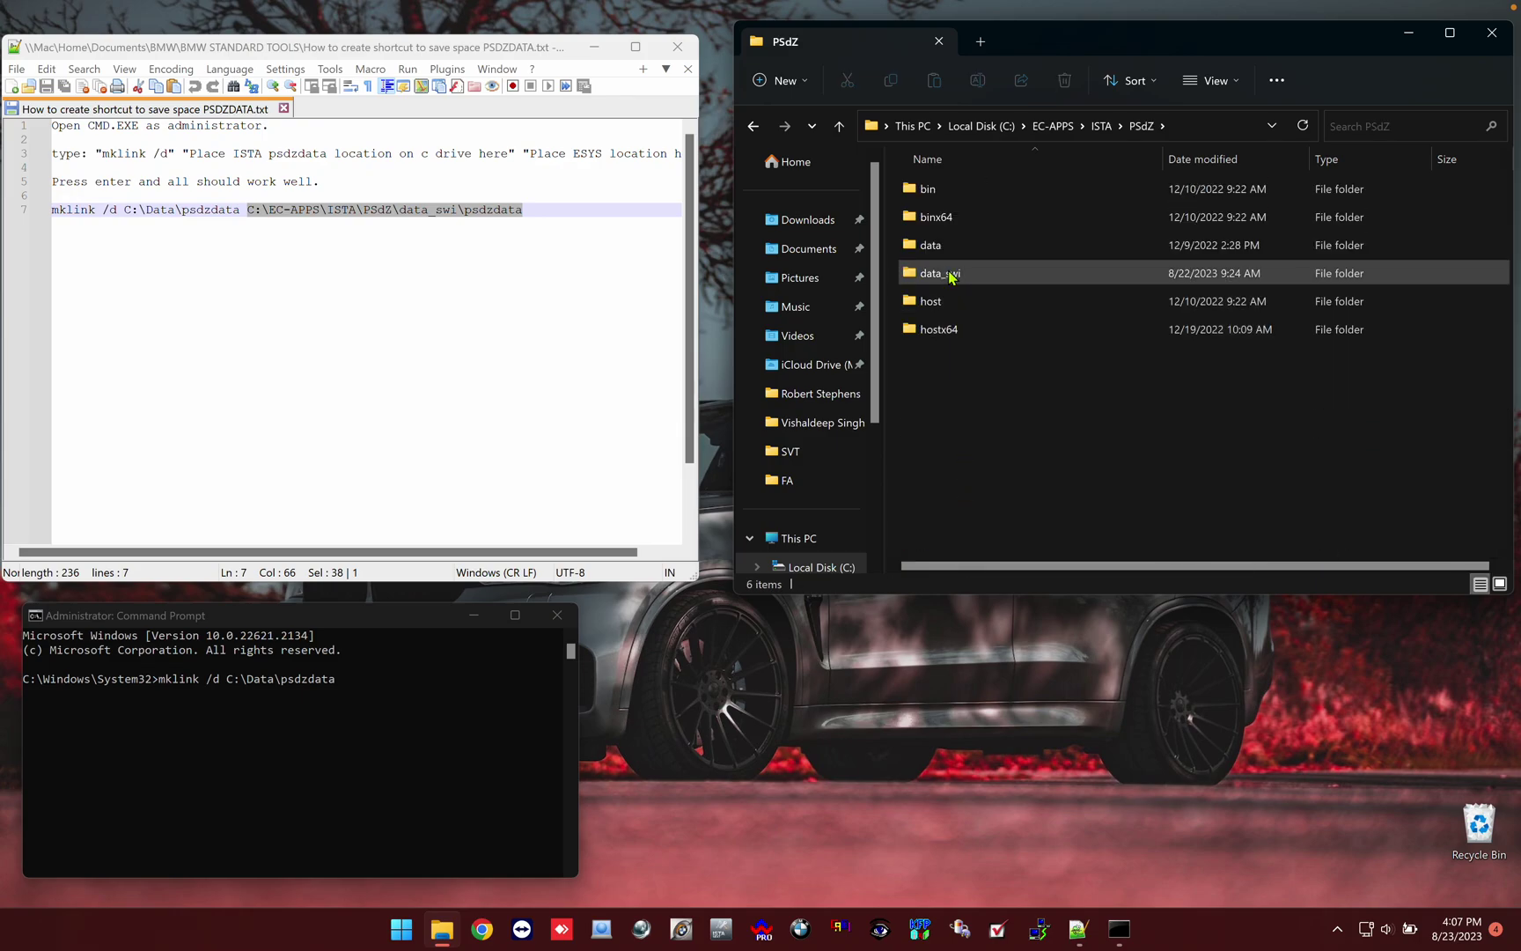
double_click(941, 274)
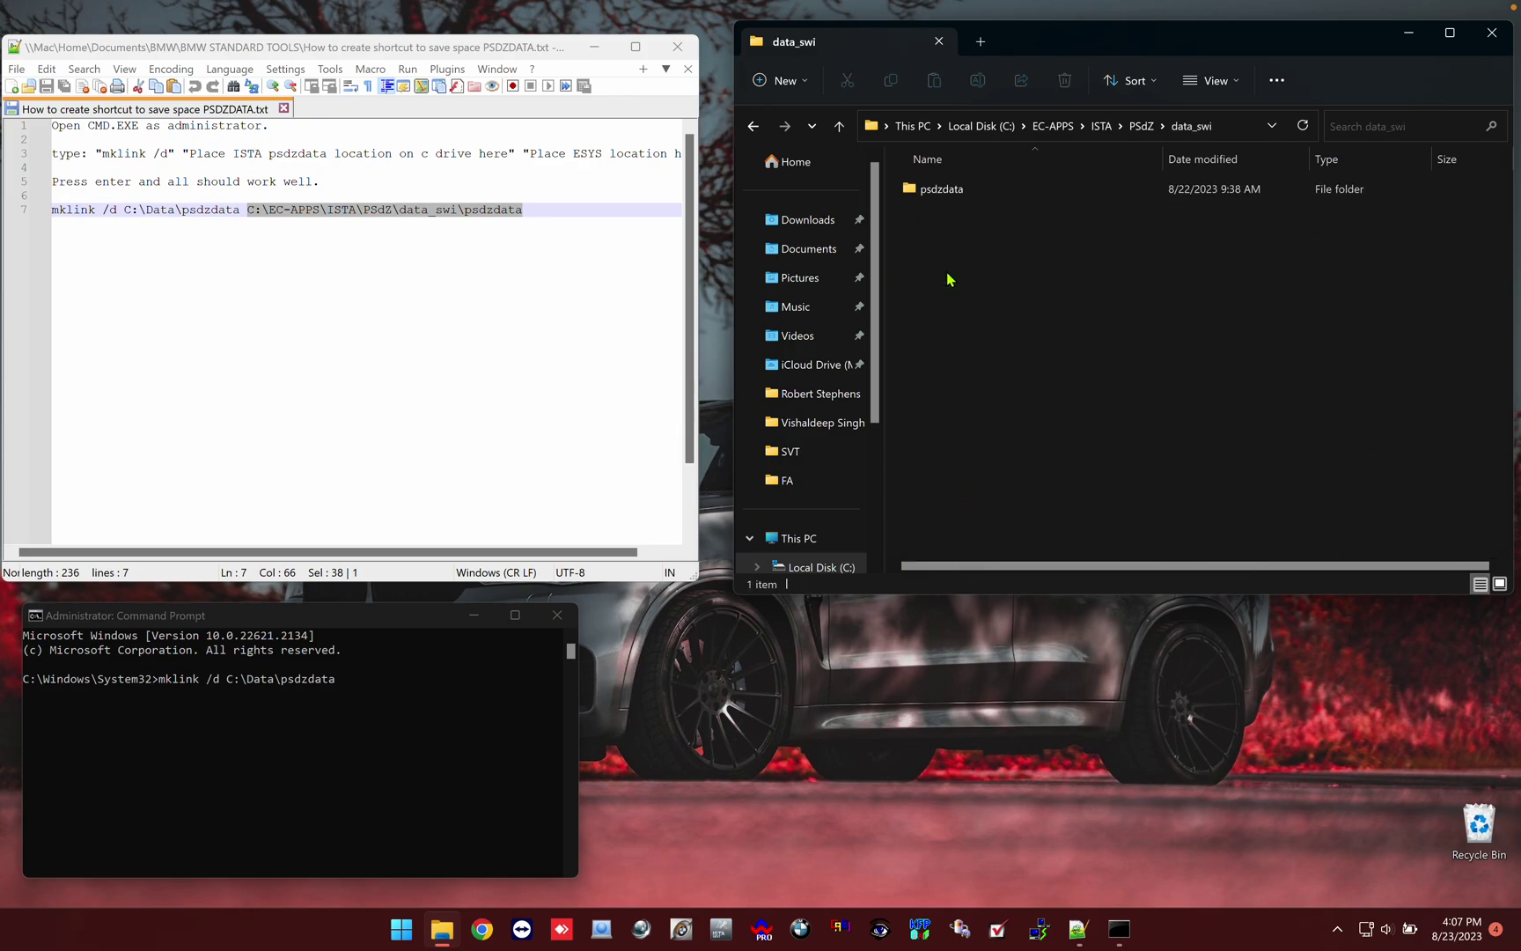
left_click(959, 197)
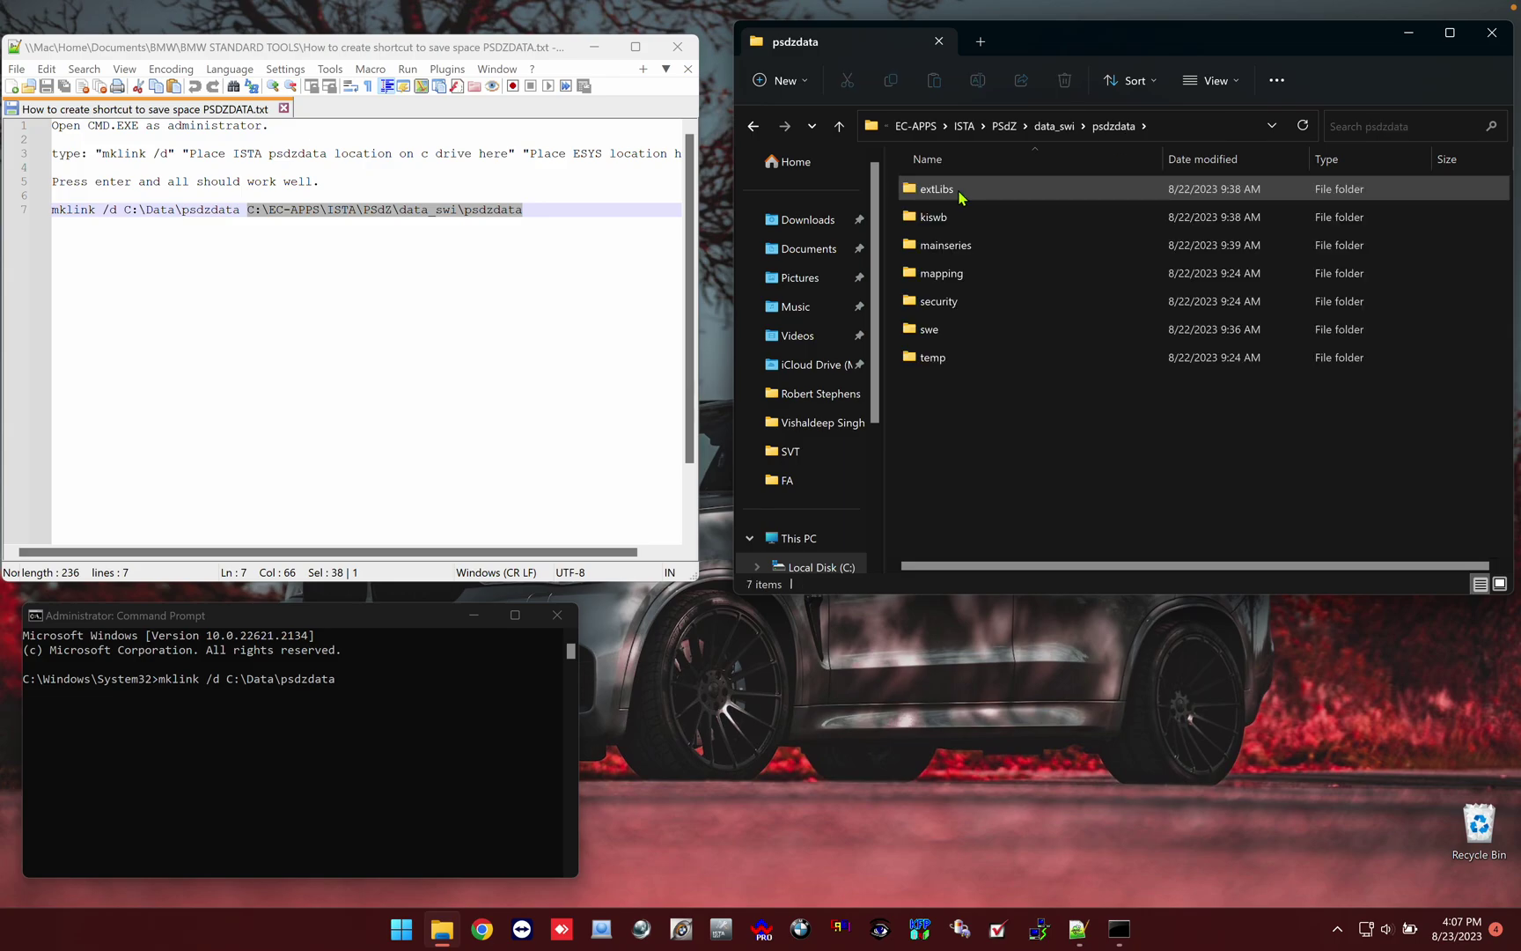
left_click(1170, 126)
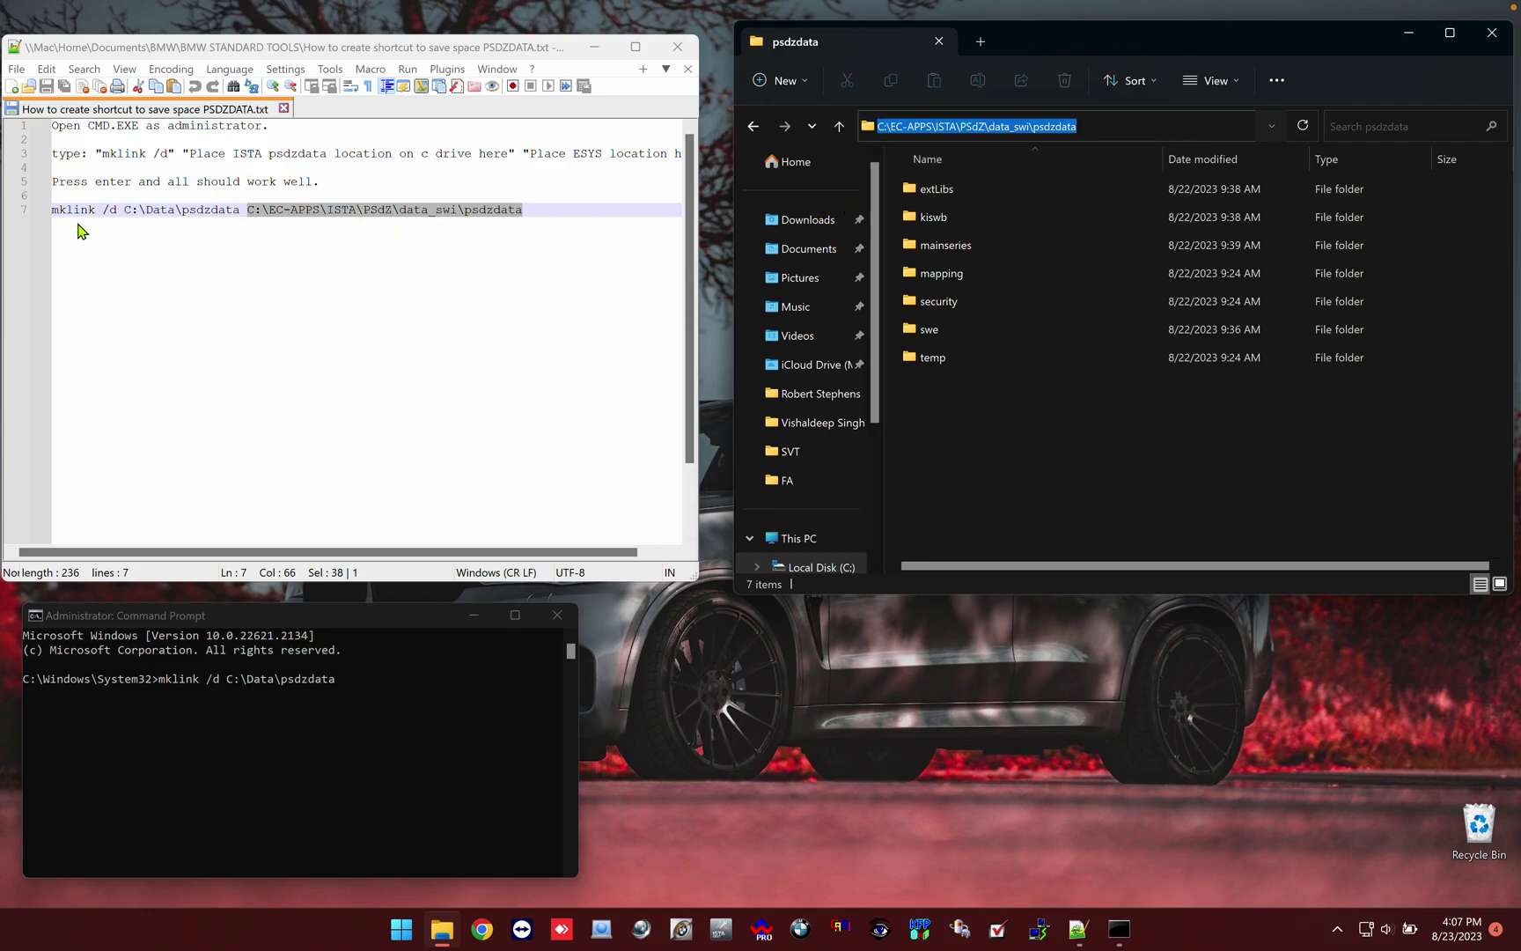
Copy C:\EC-APPS\ISTA\PSdZ\data_swi\psdzdata into the command and run mklink
left_click(8, 246)
left_click(153, 224)
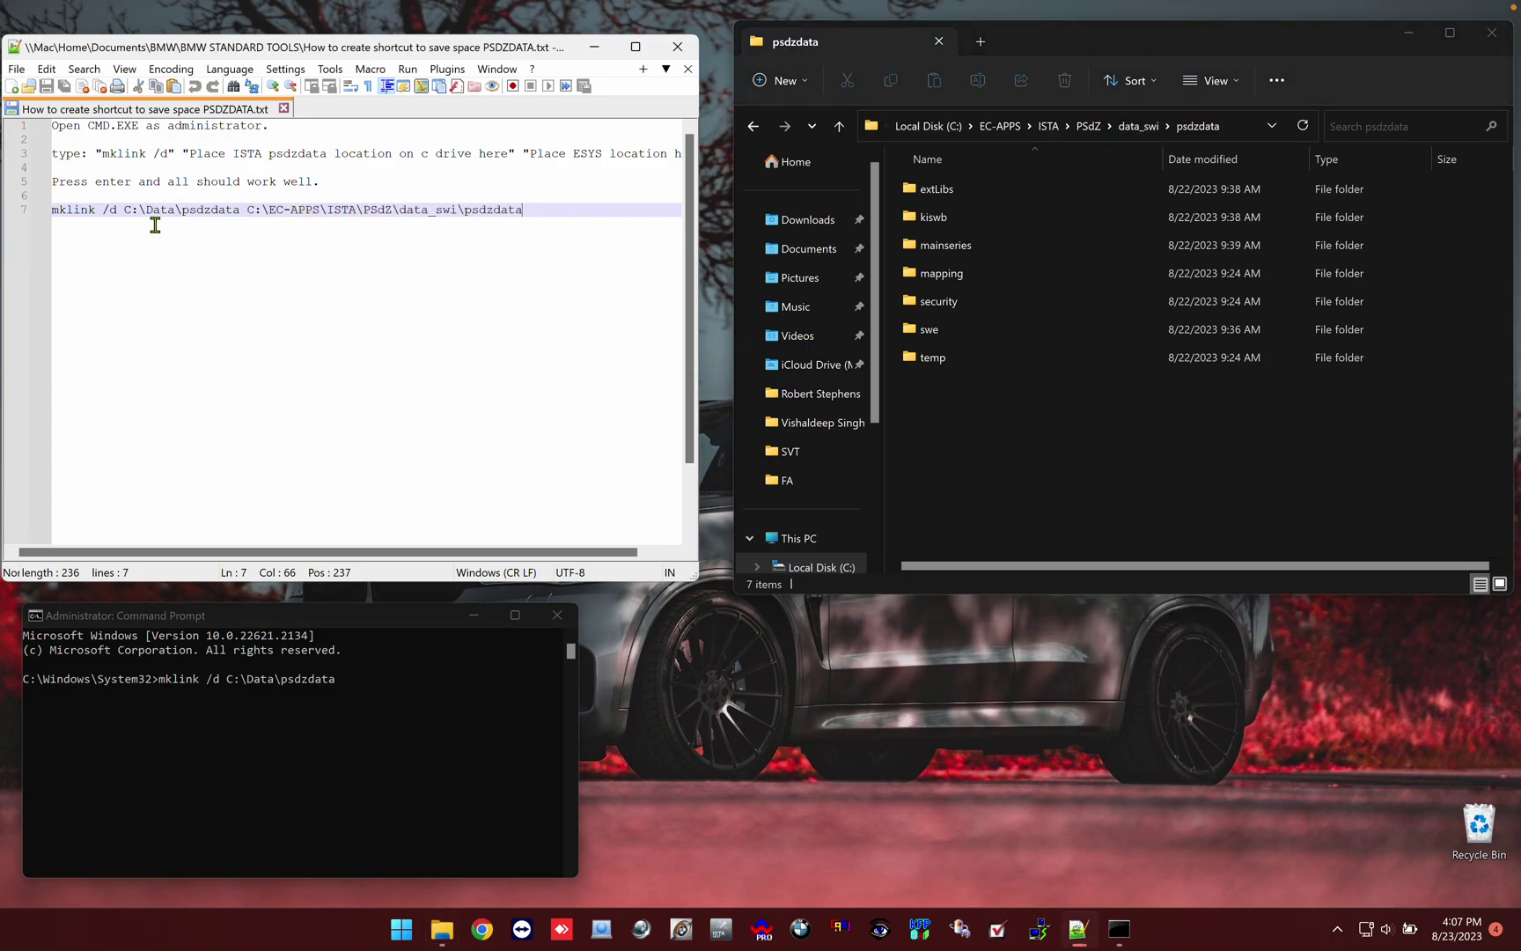
left_click_drag(247, 210, 544, 216)
key("ctrl+c")
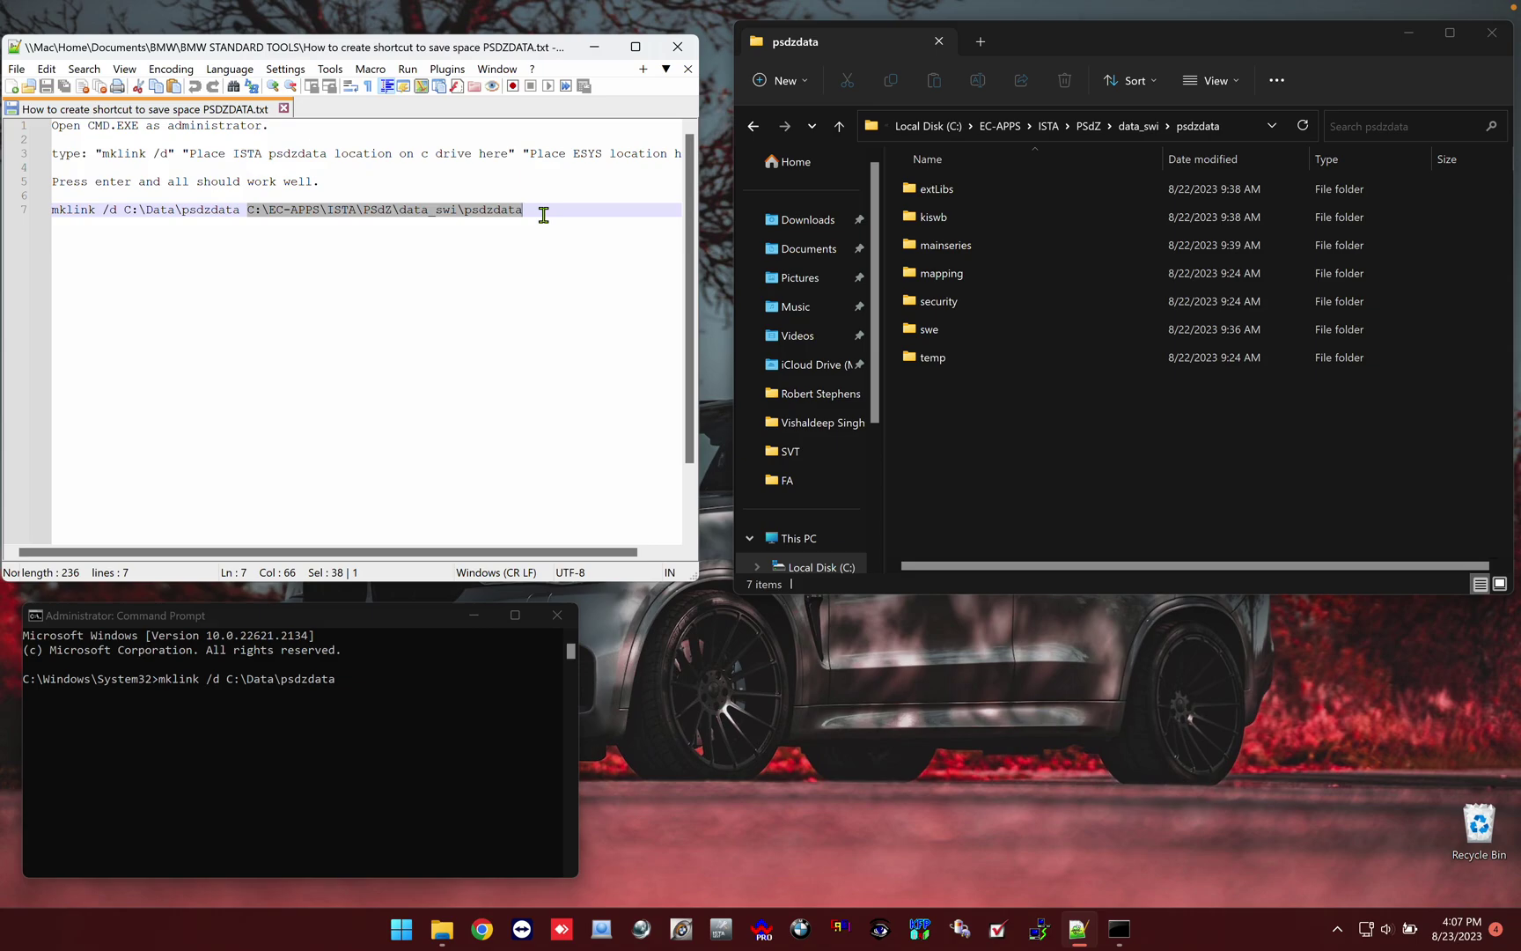
left_click(425, 697)
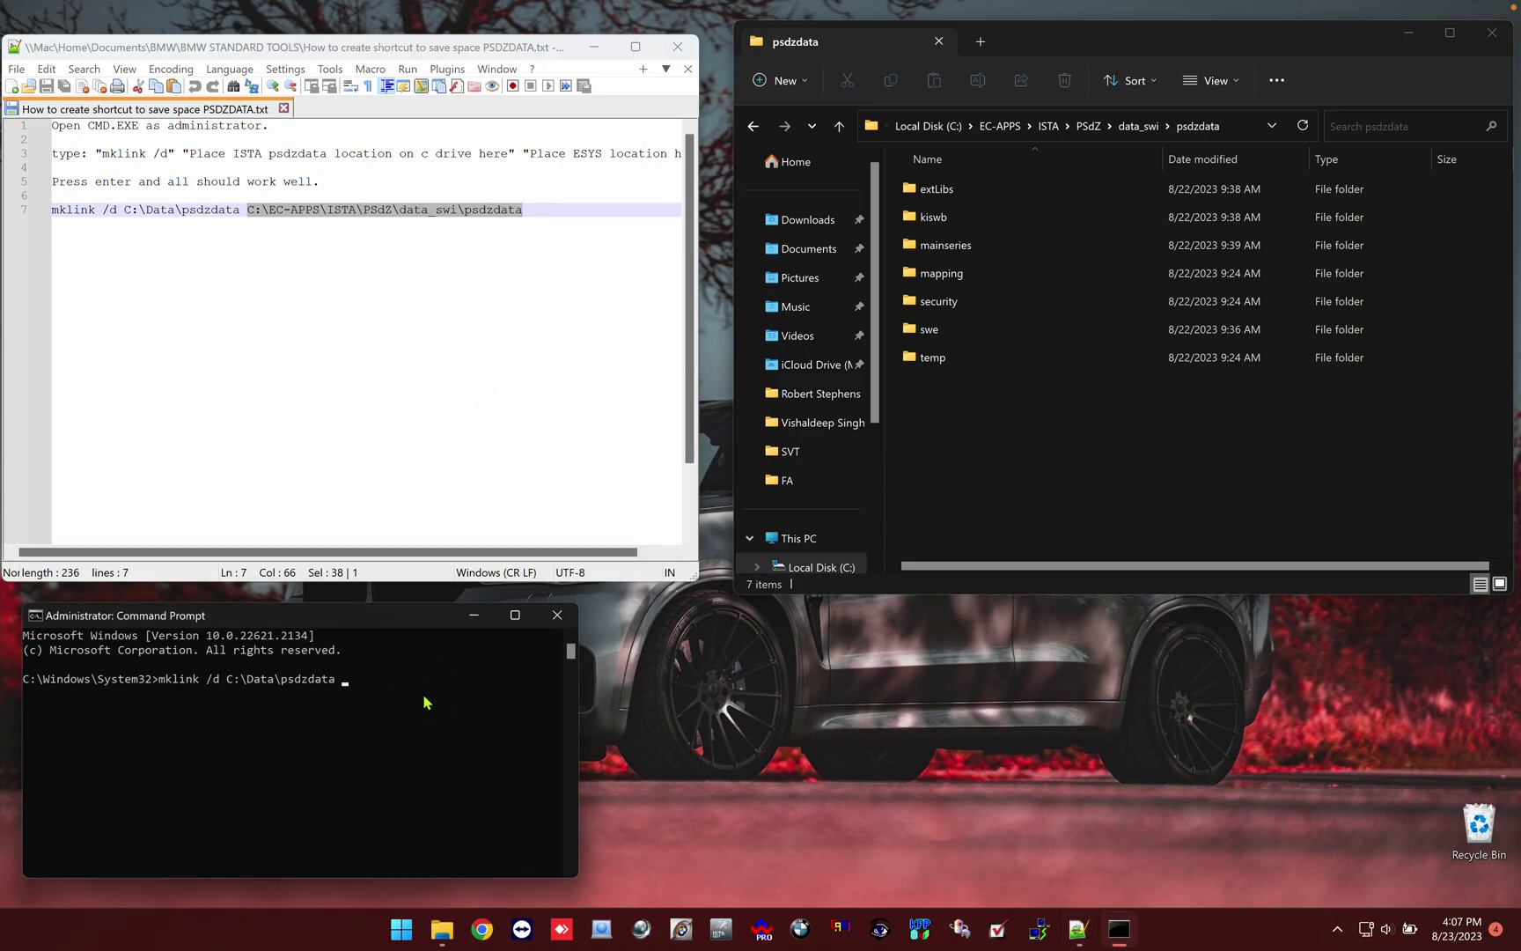
key("ctrl+v")
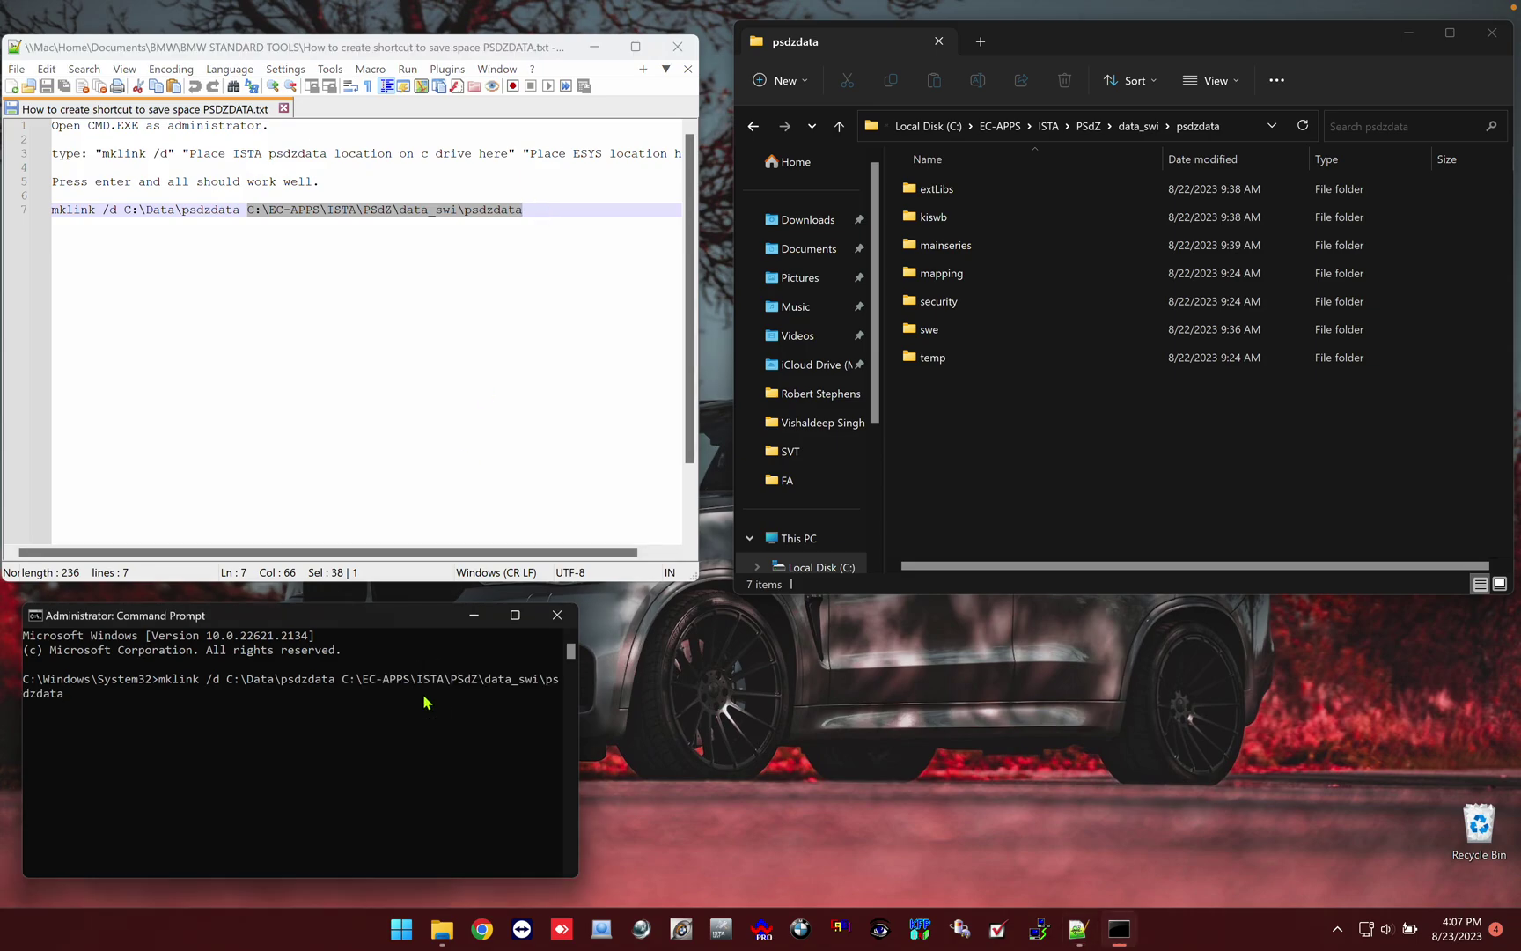
key("Return")
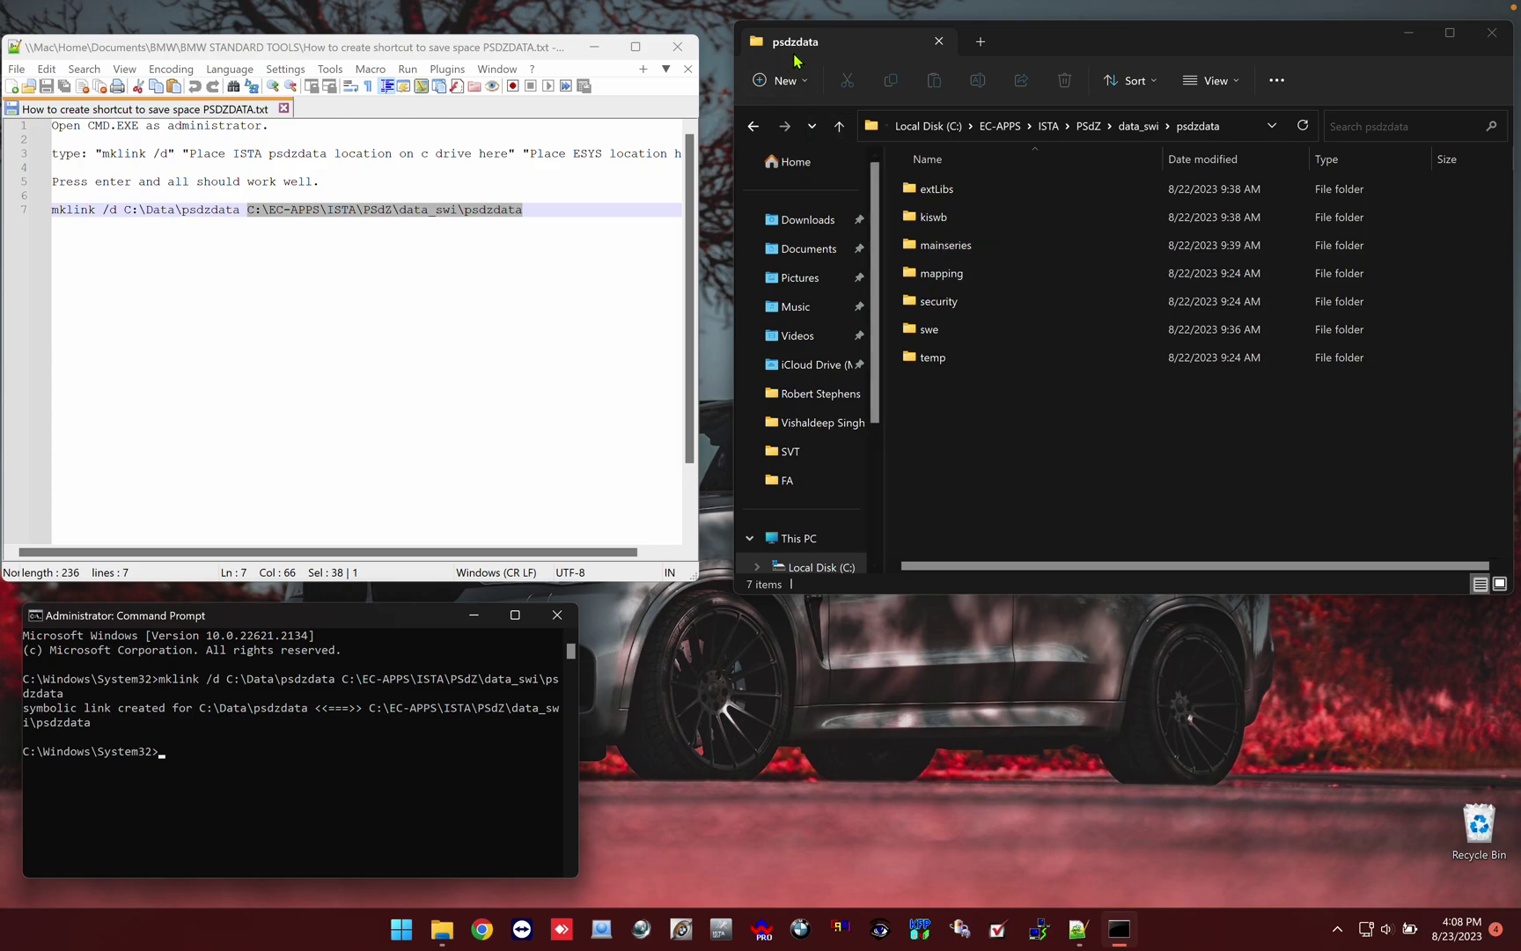
Go back to Local Disk (C:) and open Data, now showing the psdzdata link
left_click(751, 127)
left_click(751, 127)
left_click(751, 128)
left_click(751, 128)
left_click(751, 128)
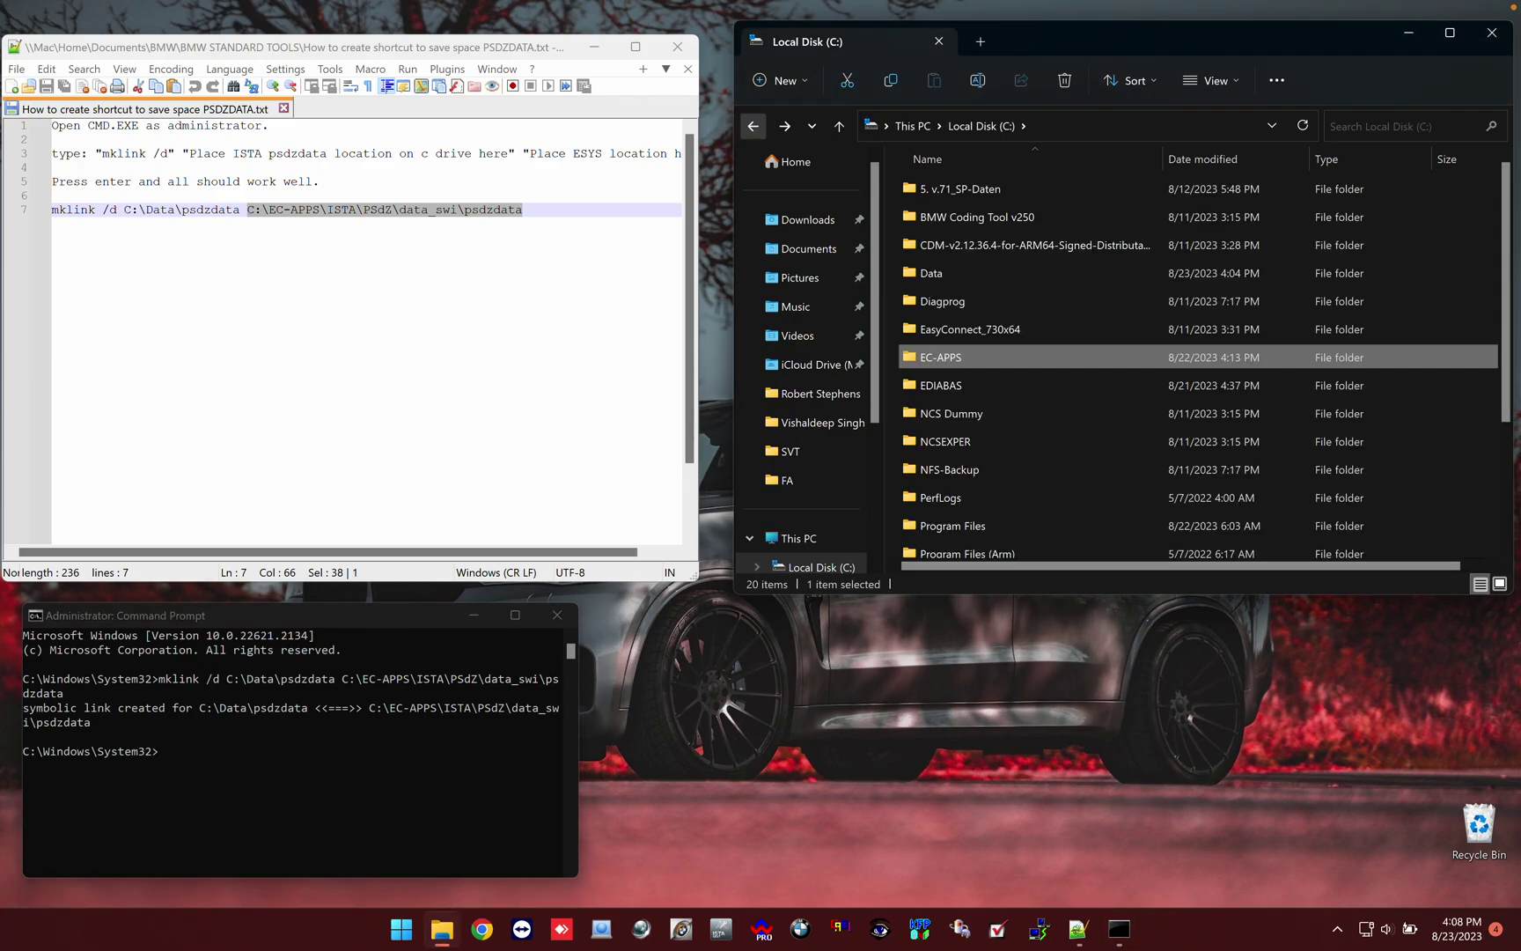
double_click(935, 272)
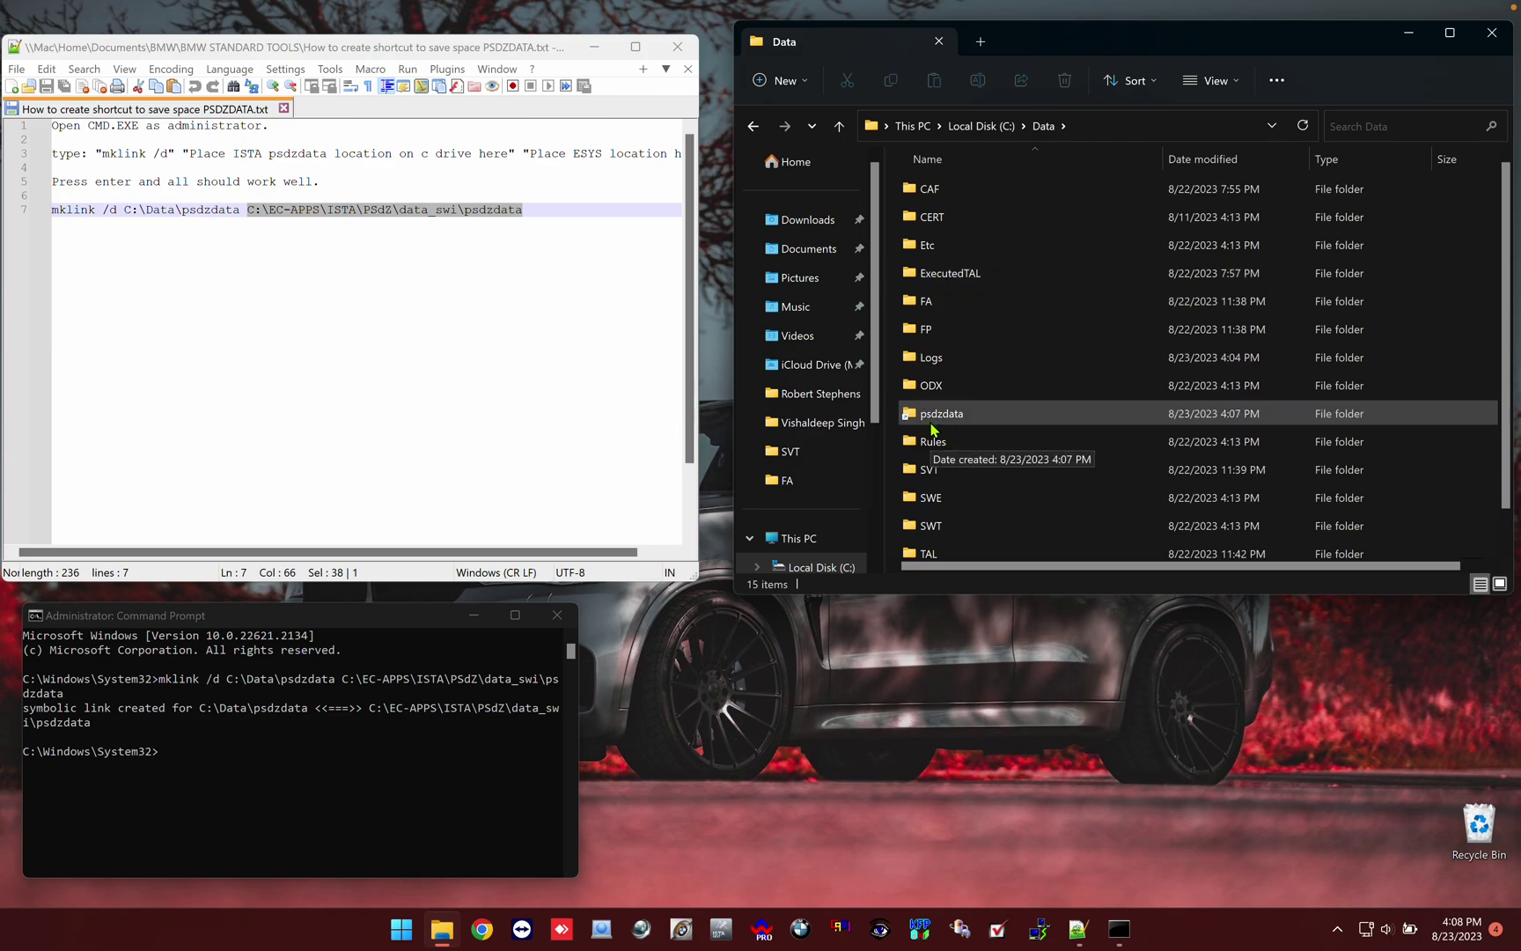
Relaunch E-Sys from E-Sys Launcher PRO with Launch Now
left_click(766, 933)
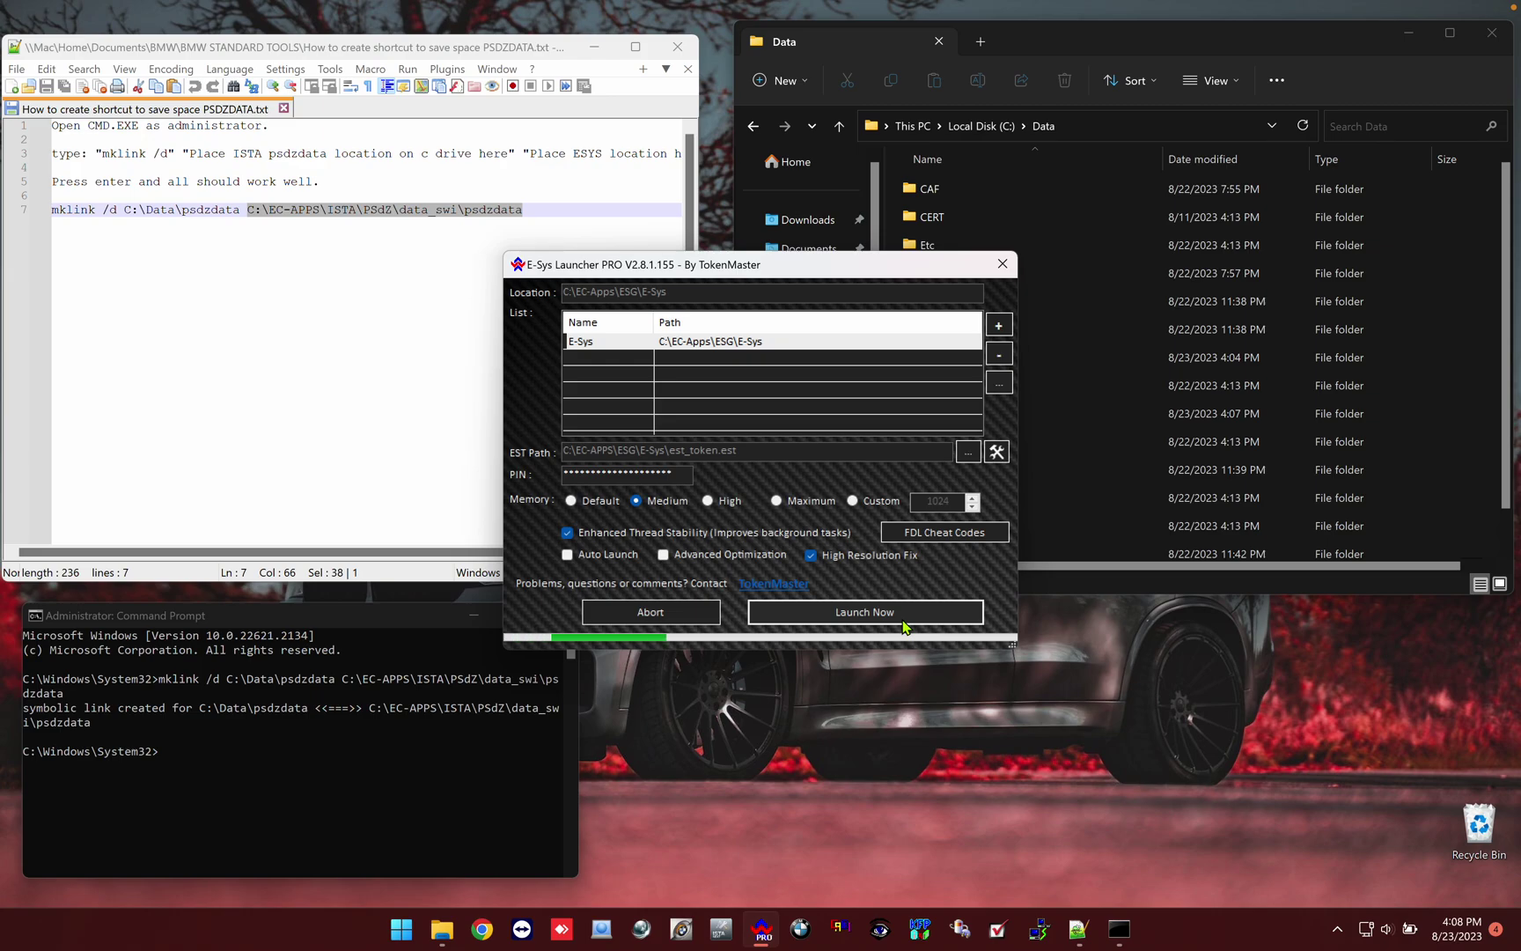
left_click(902, 621)
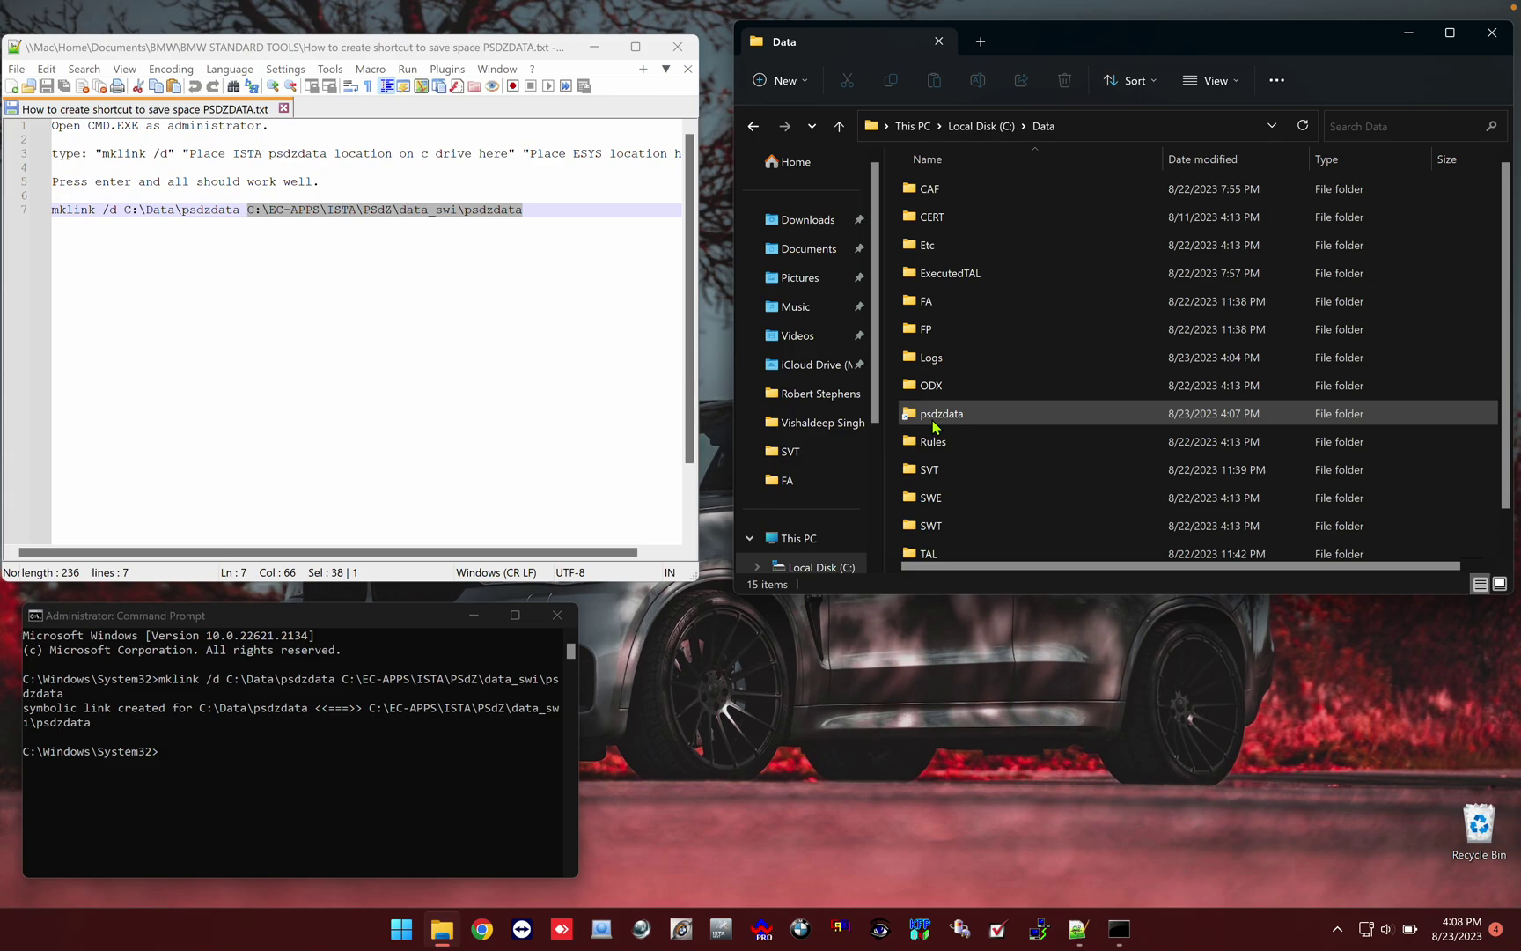
right_click(934, 427)
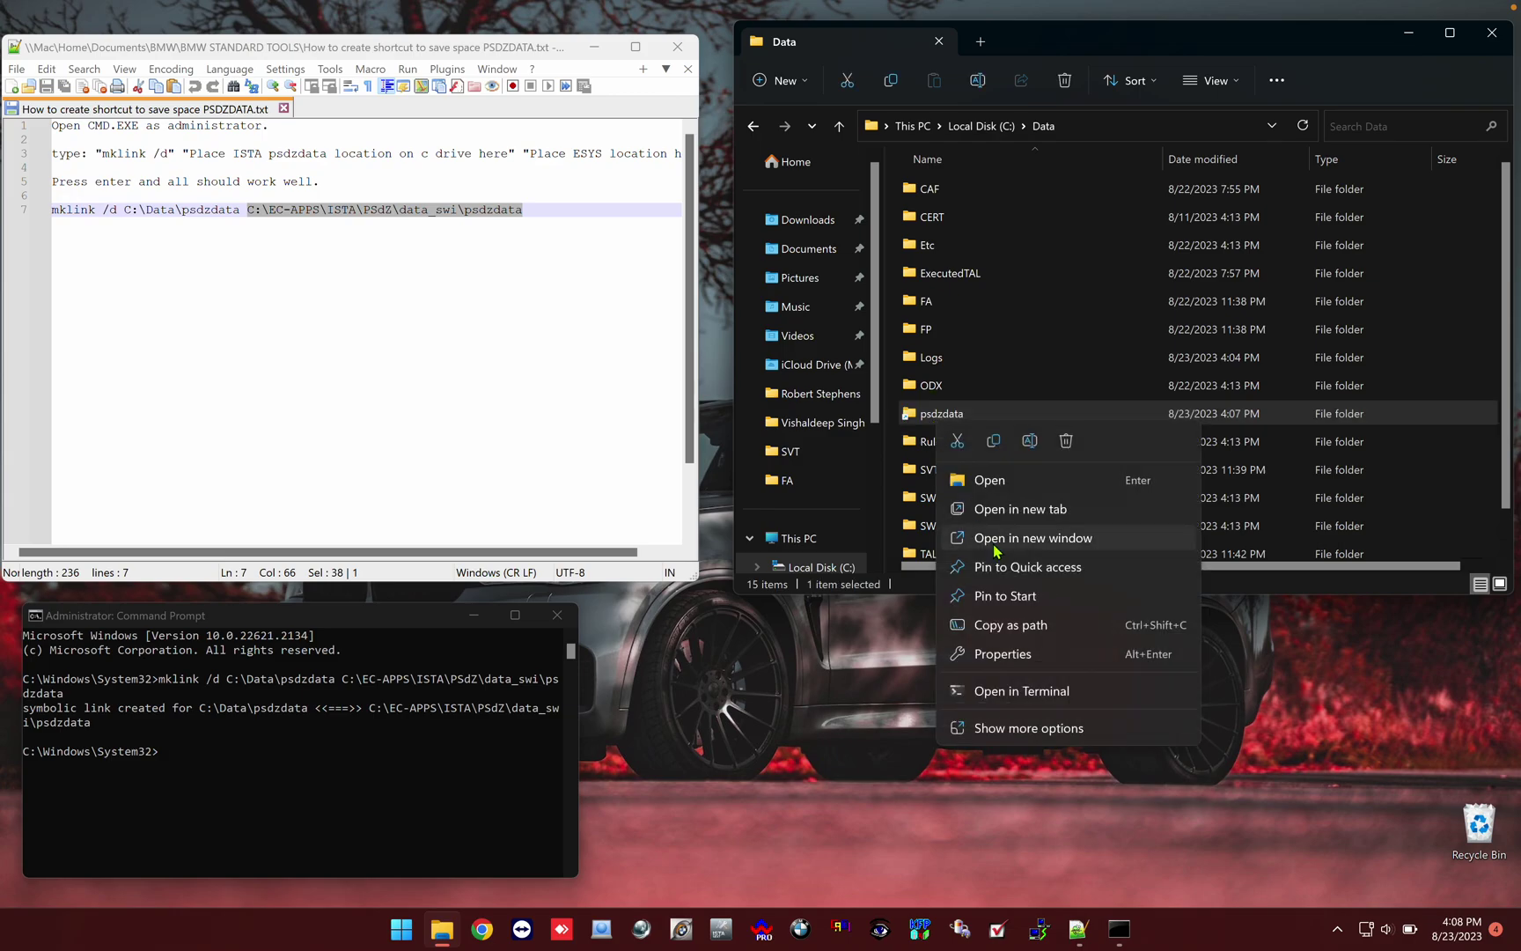
left_click(1002, 656)
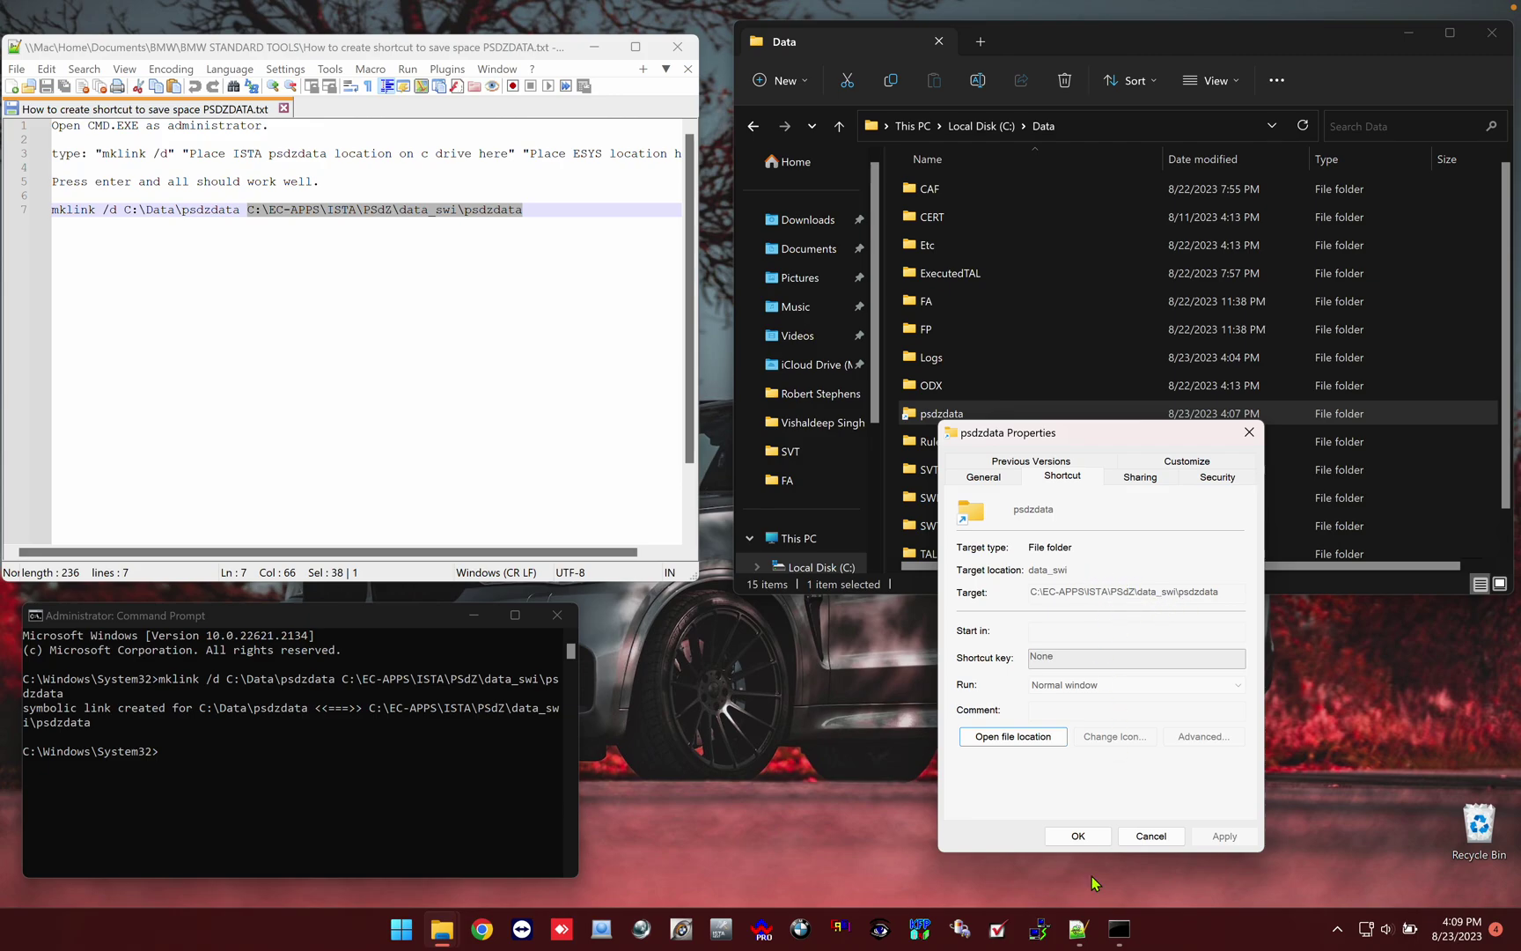
left_click(1081, 836)
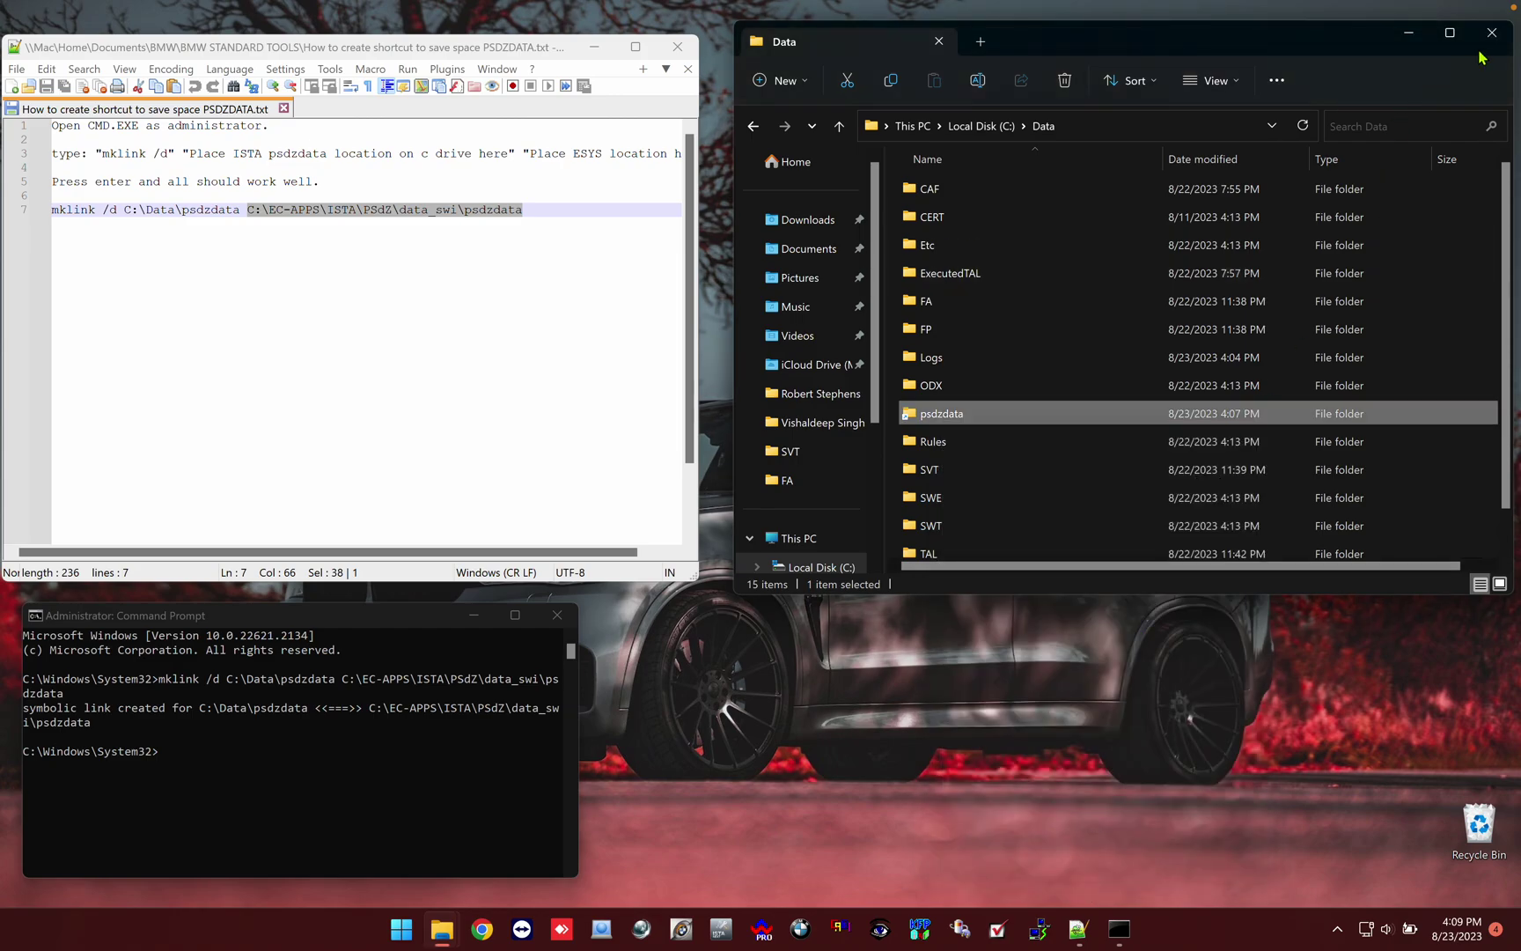
Close the Data Explorer window, the instructions document, Notepad++ and the administrator Command Prompt
left_click(1492, 33)
left_click(687, 69)
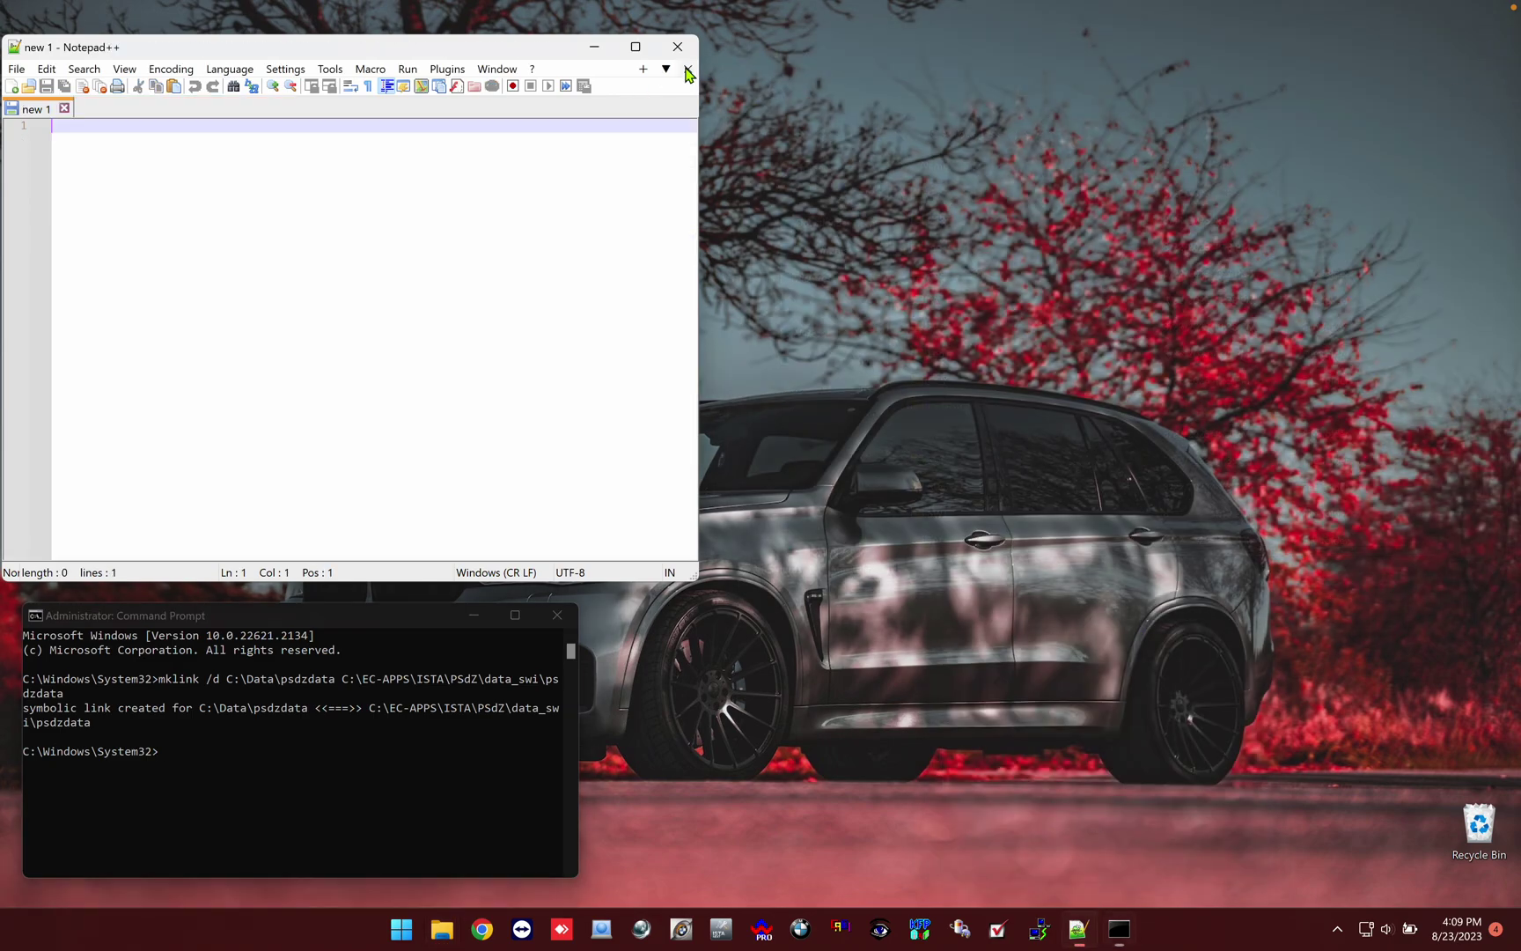
left_click(677, 47)
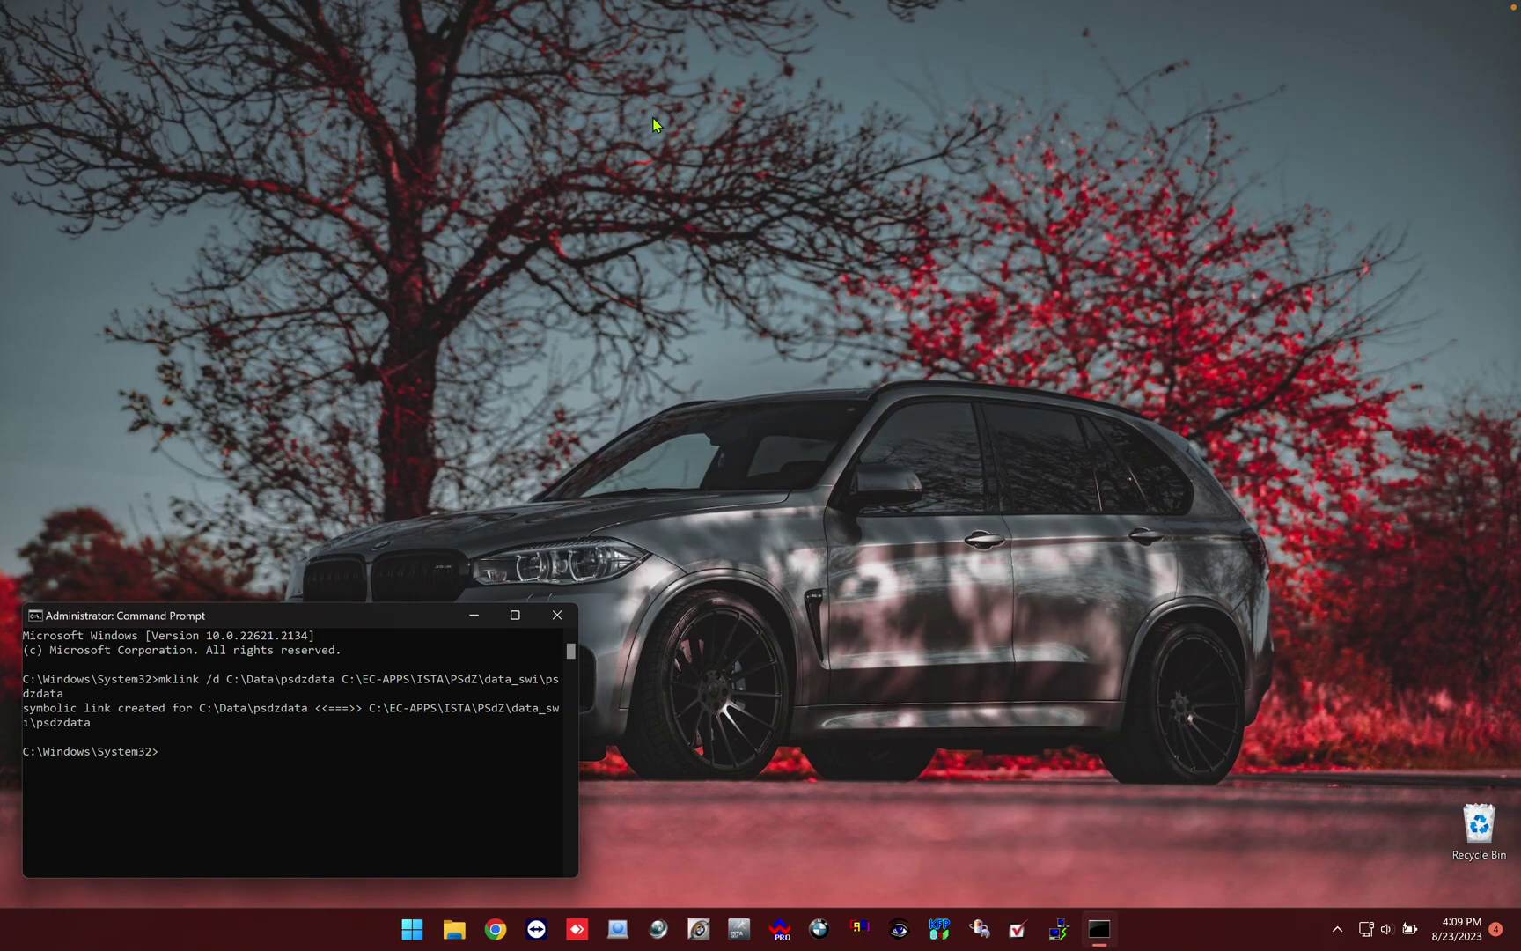
left_click(558, 614)
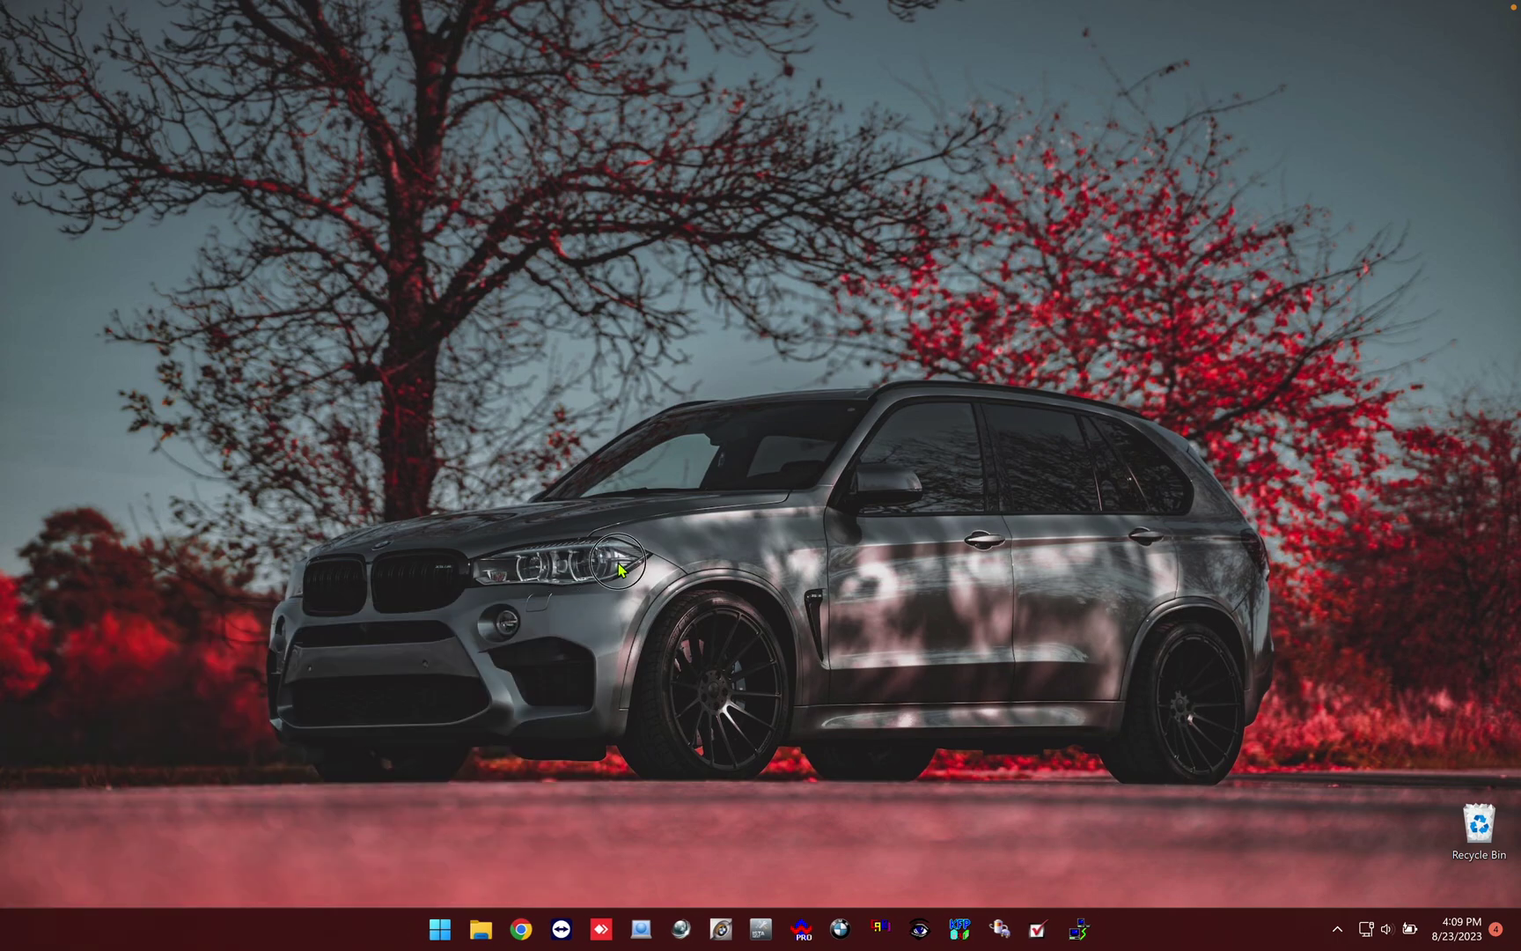
Check Task Manager for leftover processes, refresh the desktop, and launch E-Sys from the launcher
right_click(1136, 935)
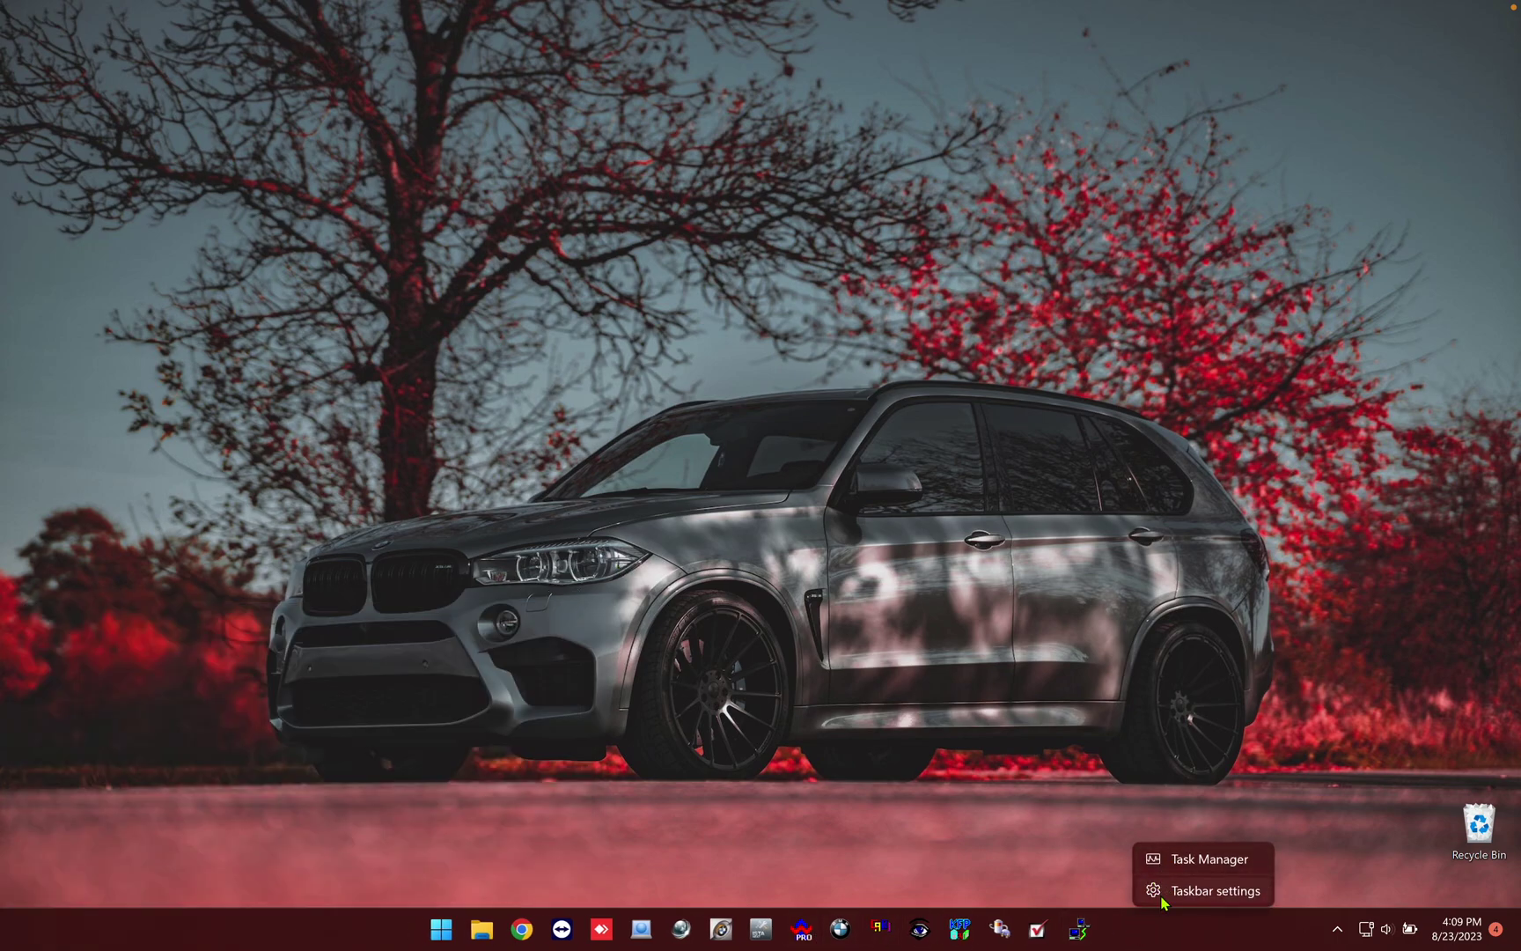
left_click(1169, 865)
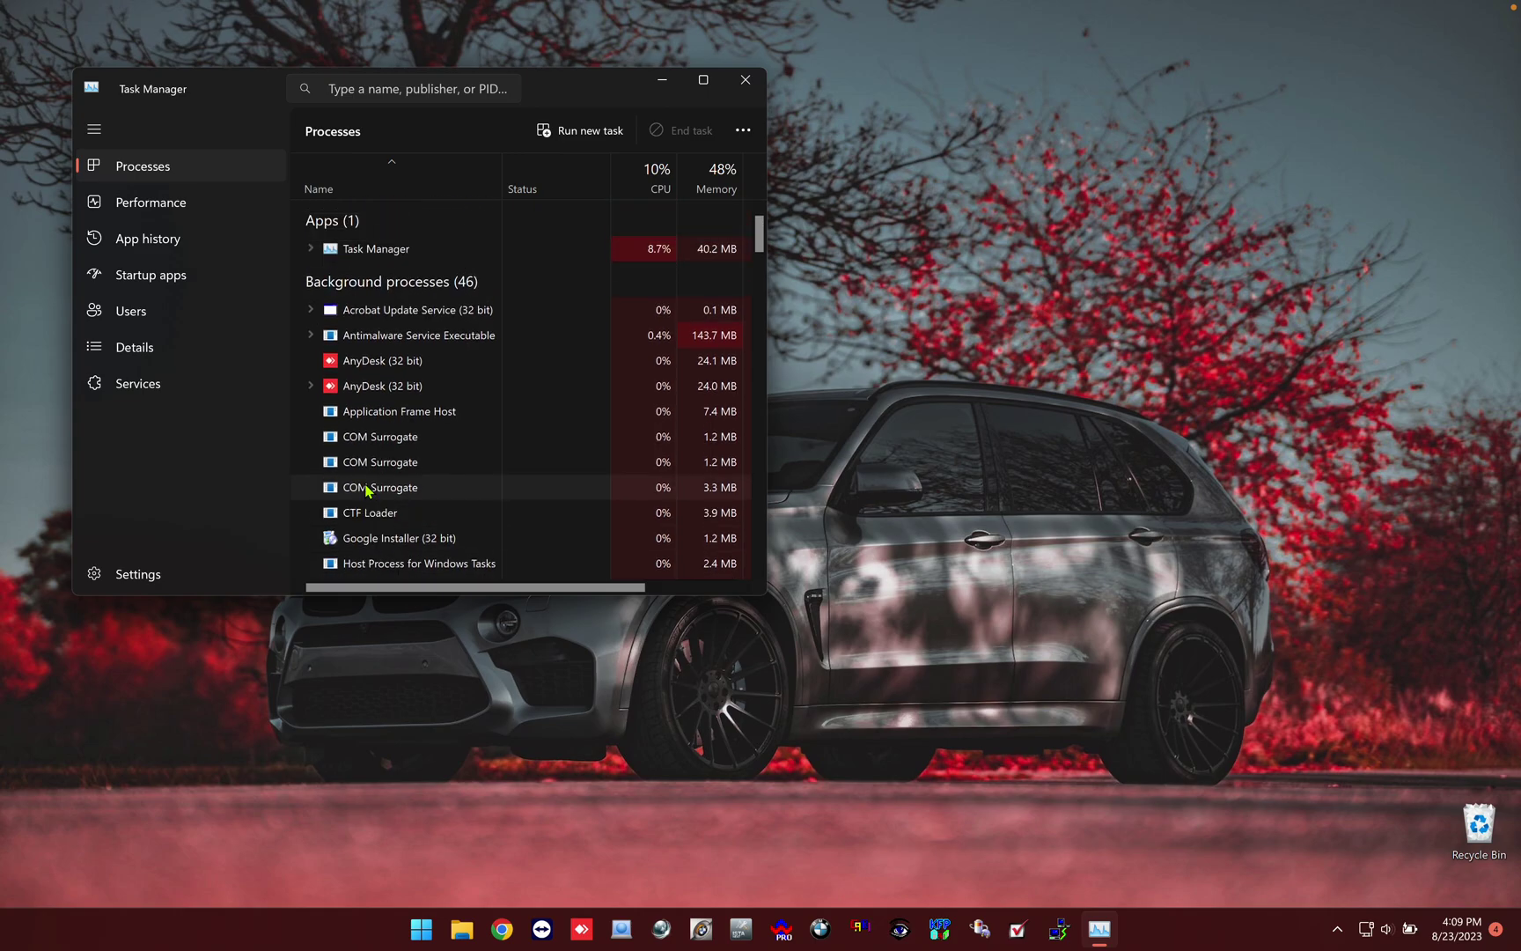
left_click(745, 79)
right_click(696, 408)
left_click(747, 476)
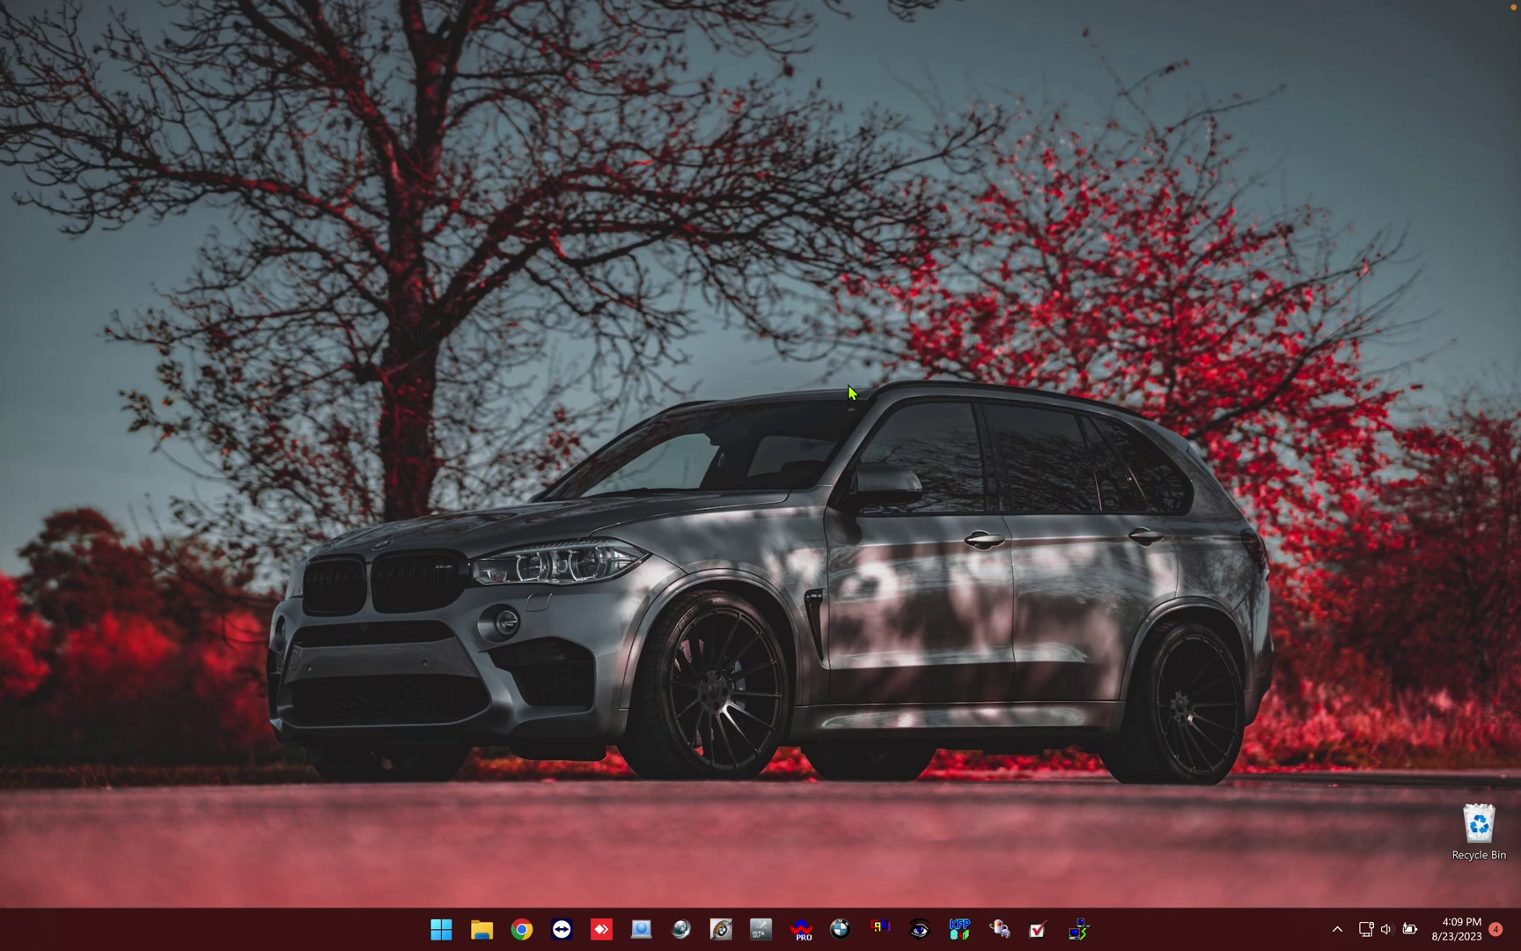
left_click(820, 622)
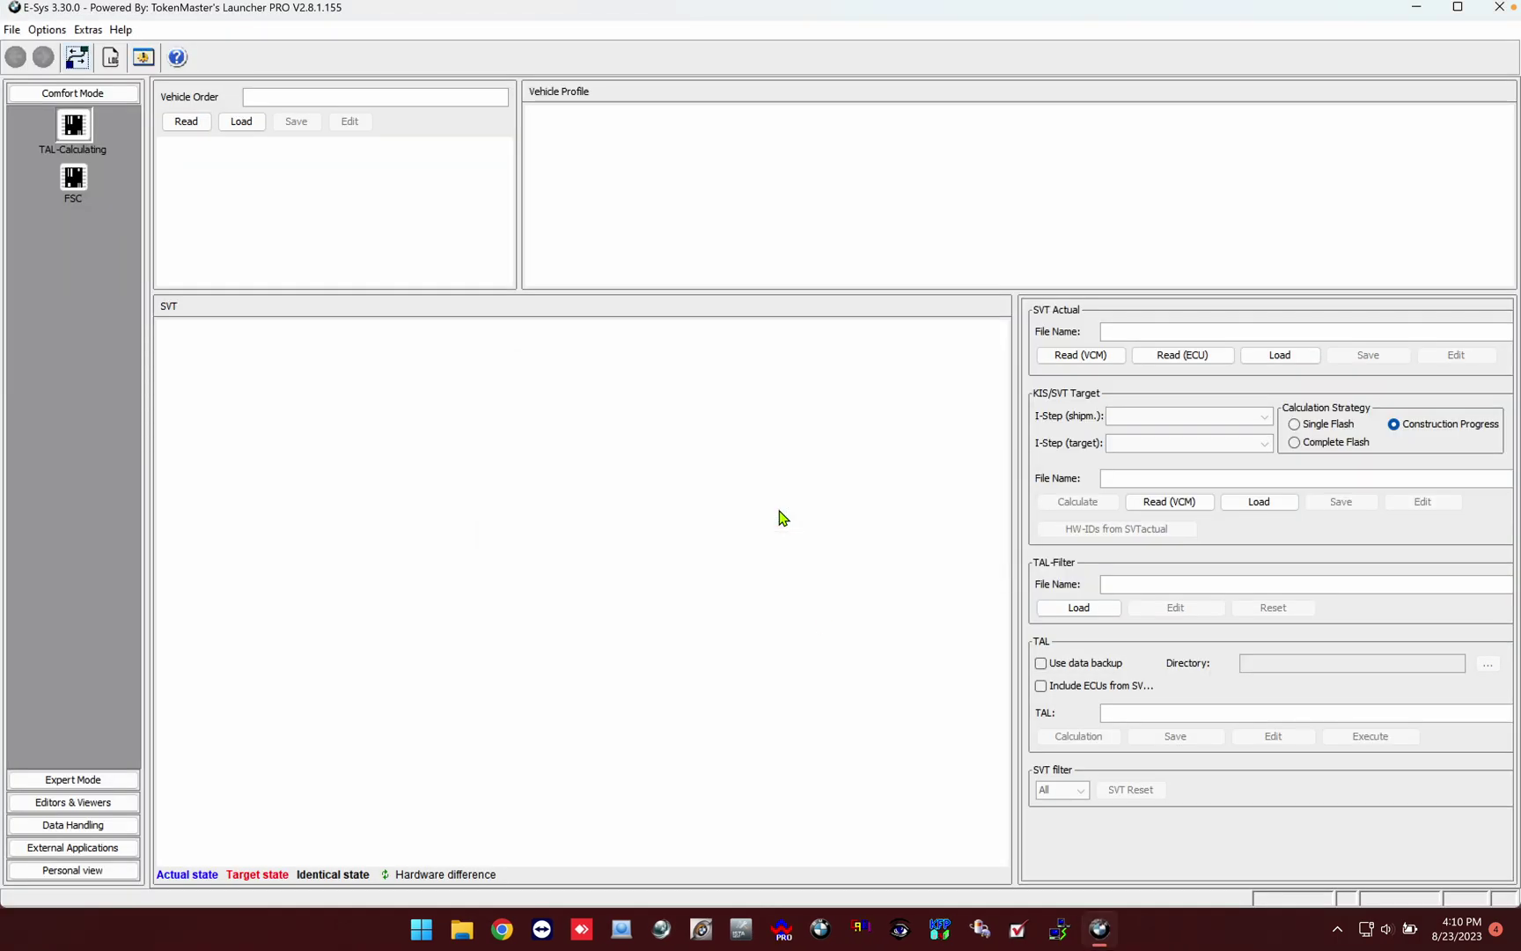
Open Connect with Main series and Connection type set to All and browse the full target list
left_click(78, 51)
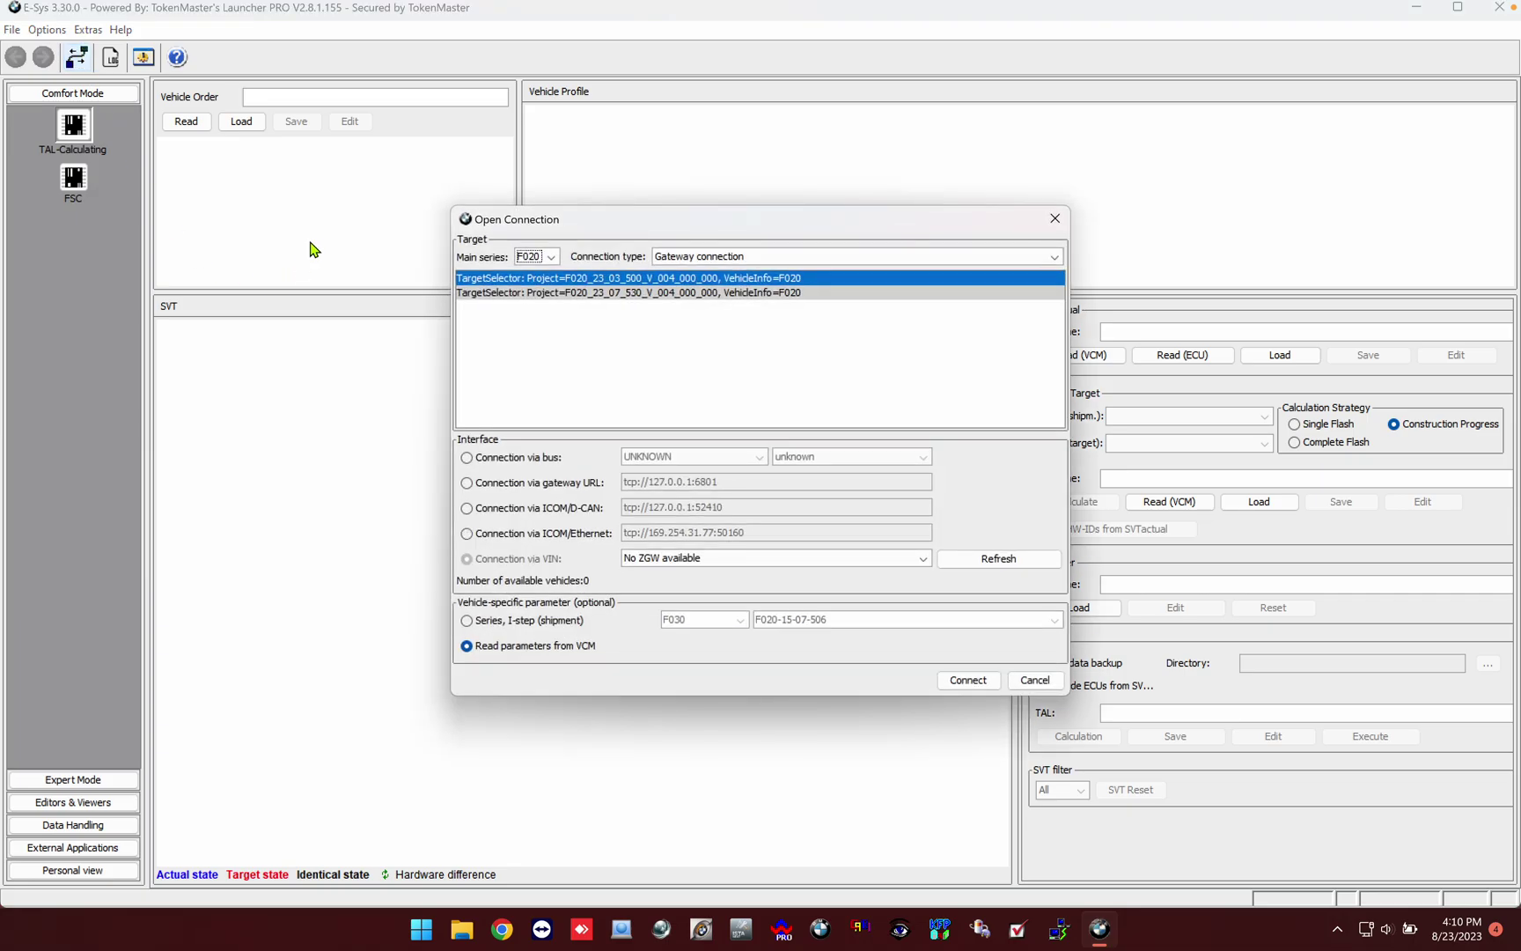
left_click(558, 258)
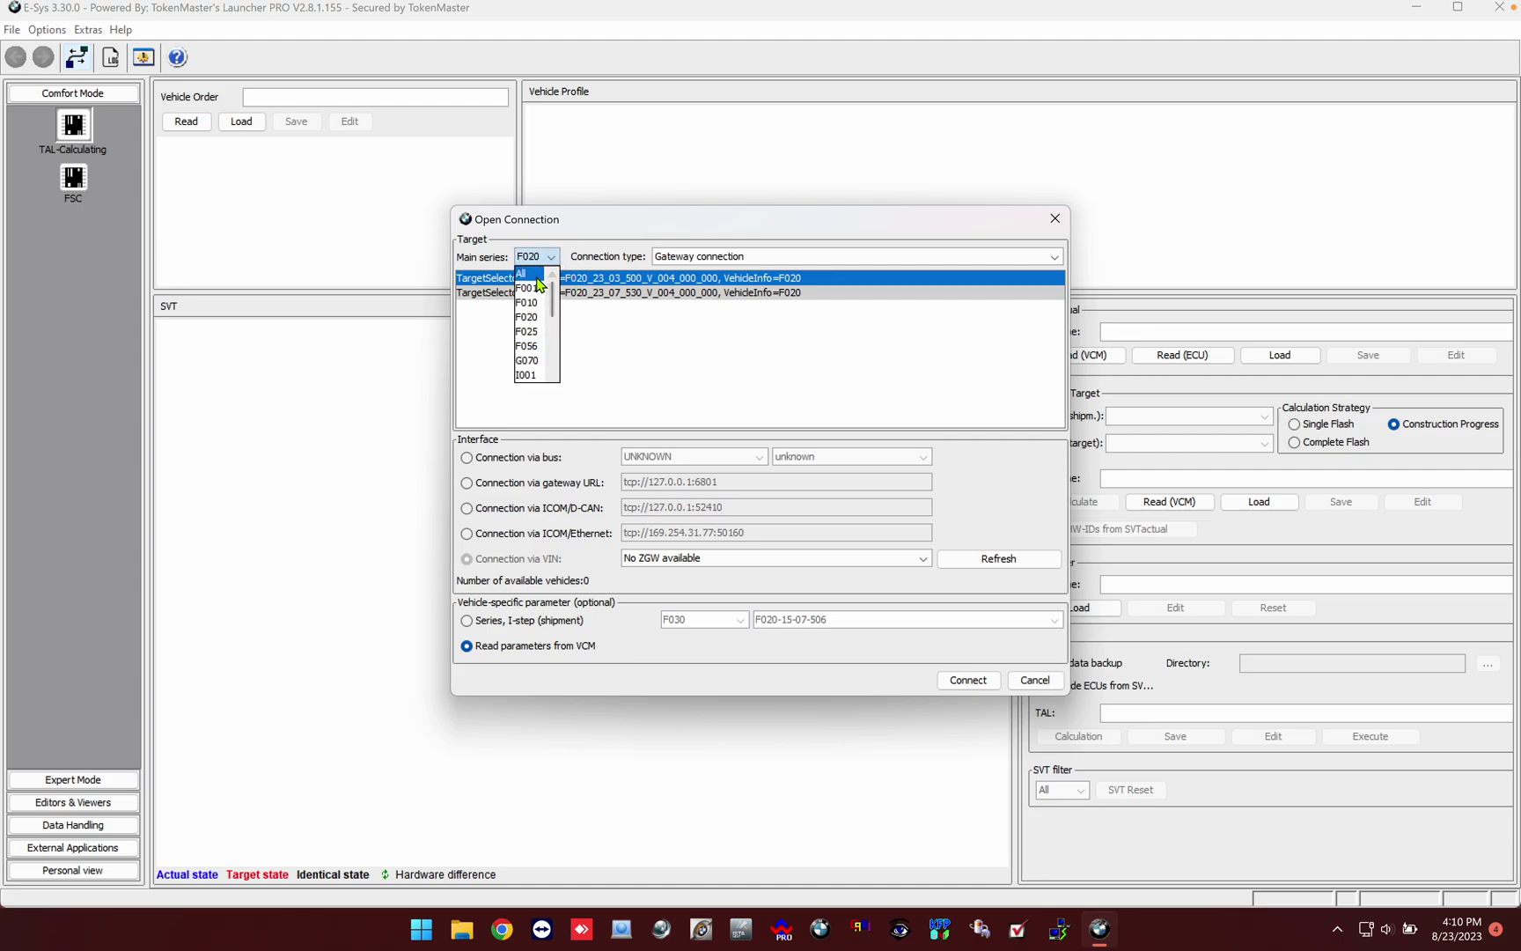
left_click(524, 274)
left_click(704, 256)
left_click(727, 275)
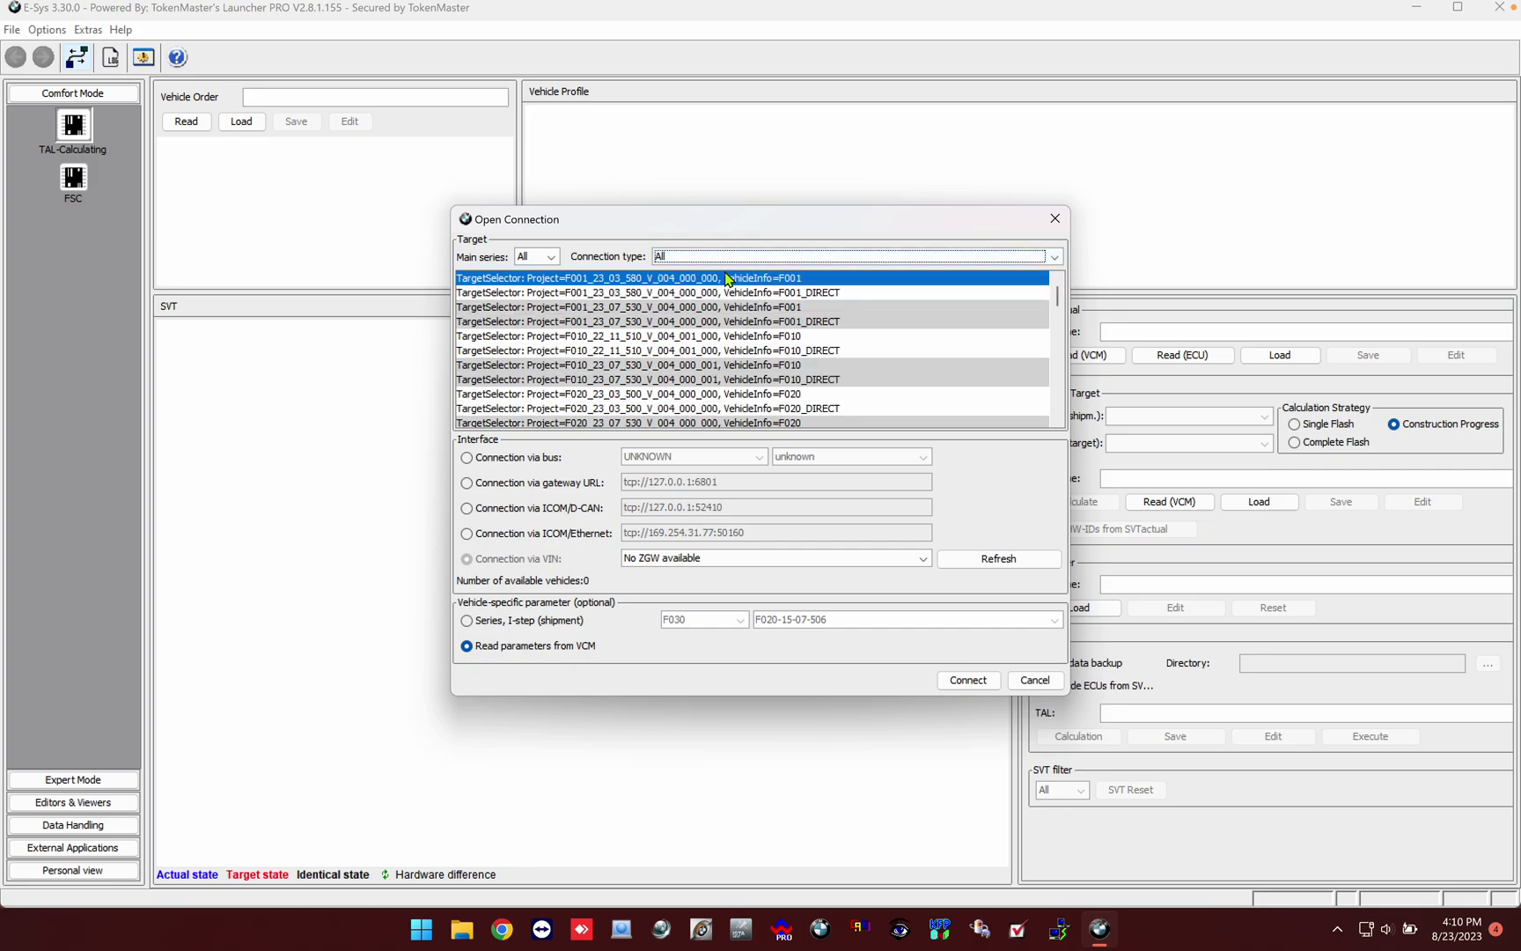
scroll(749, 392, "down", 20)
scroll(748, 391, "up", 1)
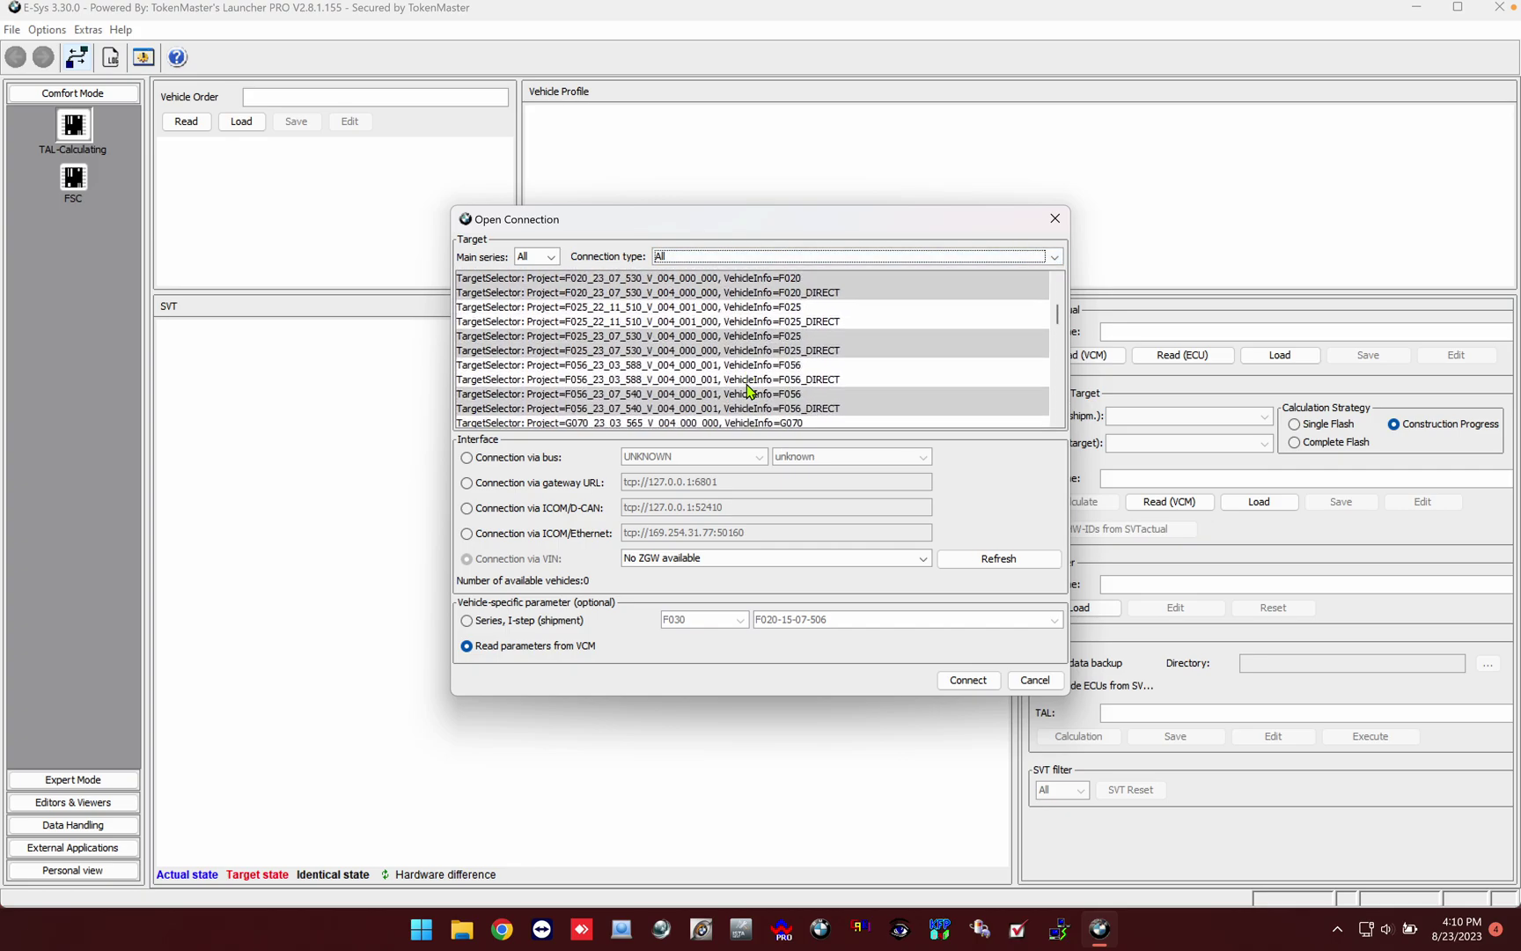
key("Home")
Reset the filter to F020 Gateway, pick F020_23_07_530, cancel the dialog, and close E-Sys
left_click(535, 256)
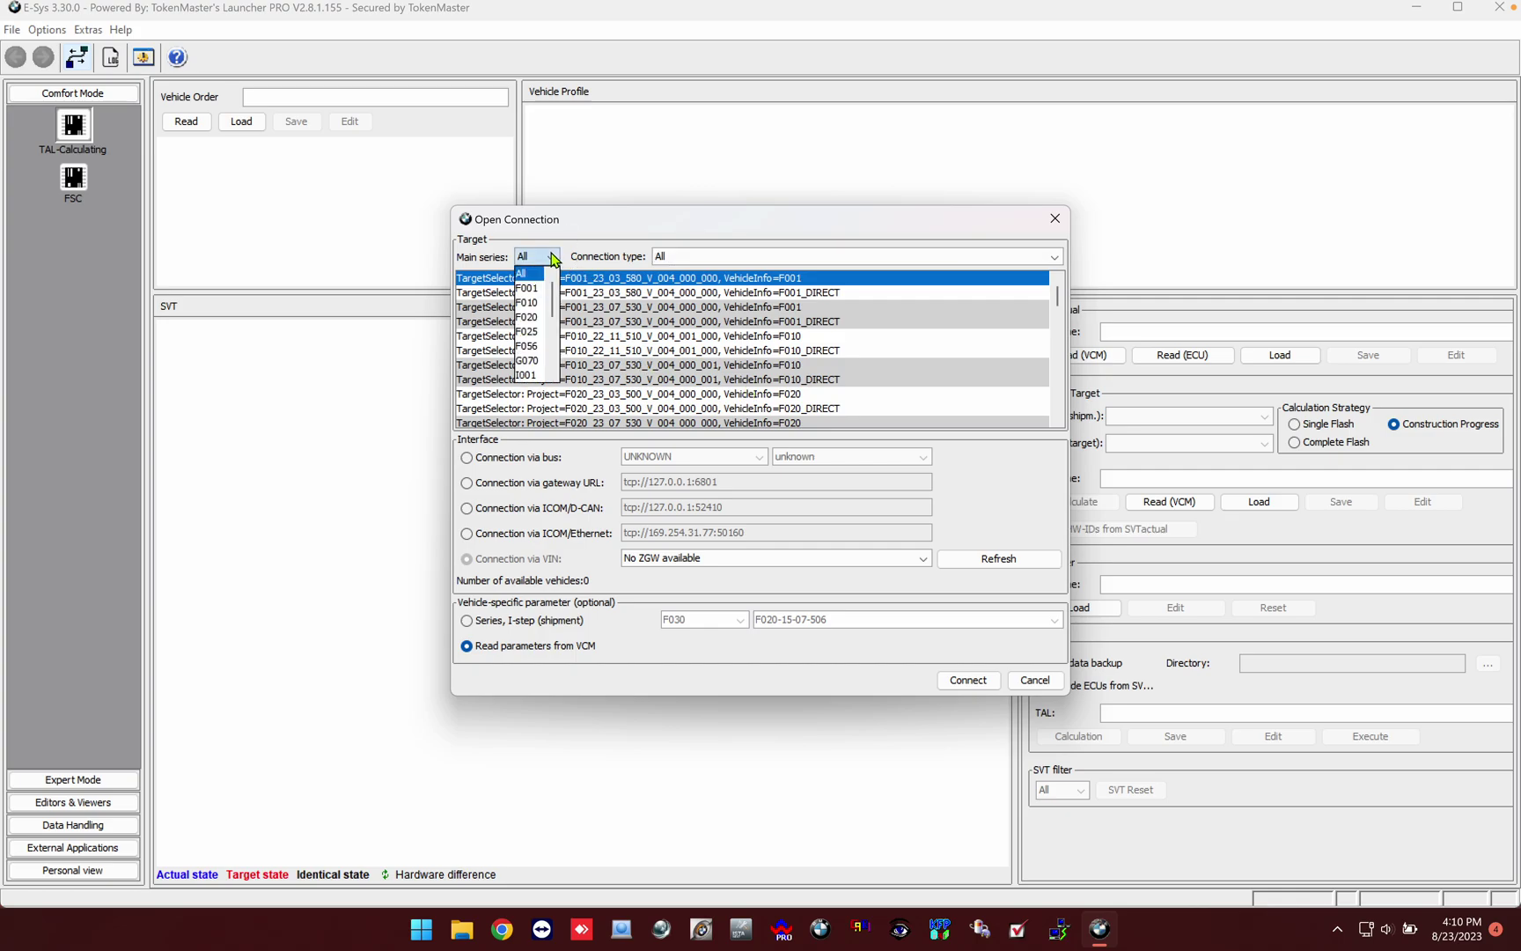
left_click(528, 317)
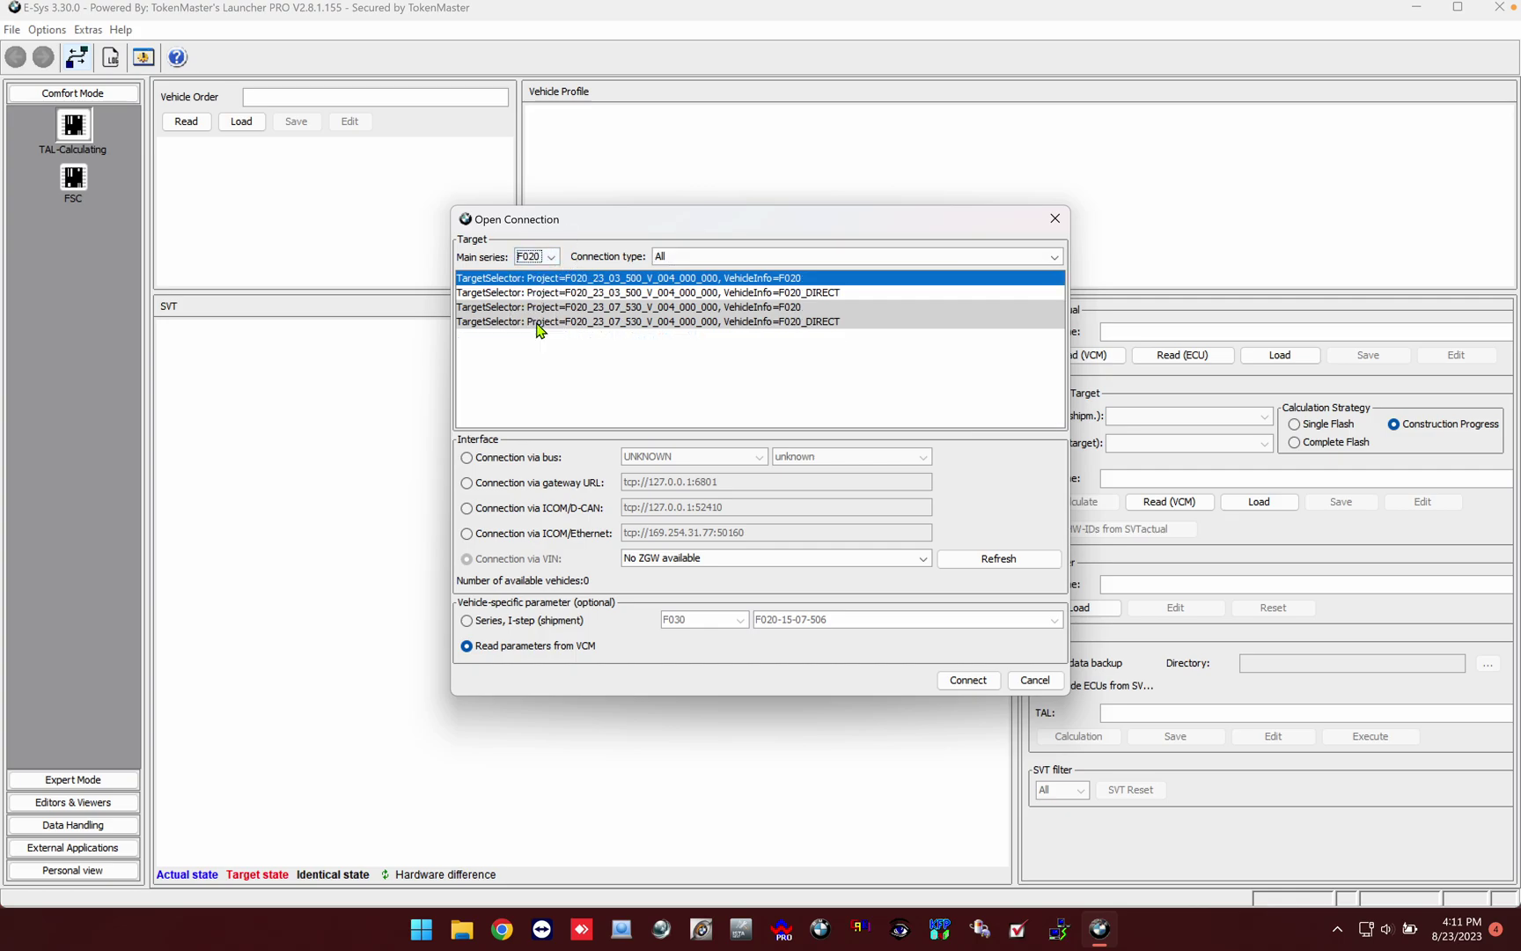
left_click(700, 260)
left_click(698, 287)
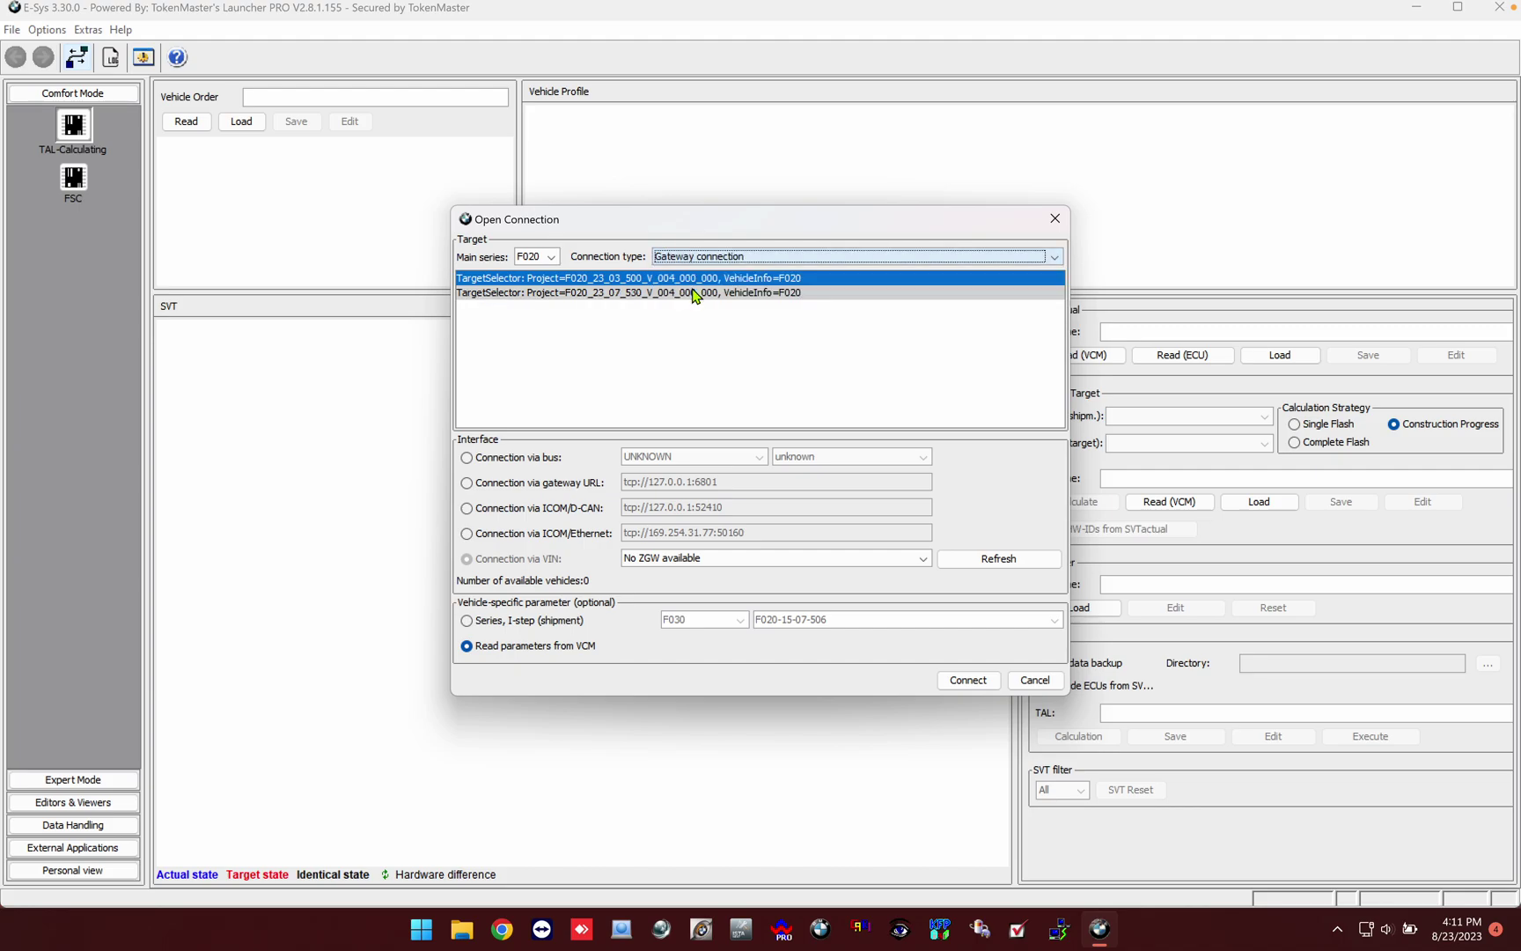
left_click(623, 296)
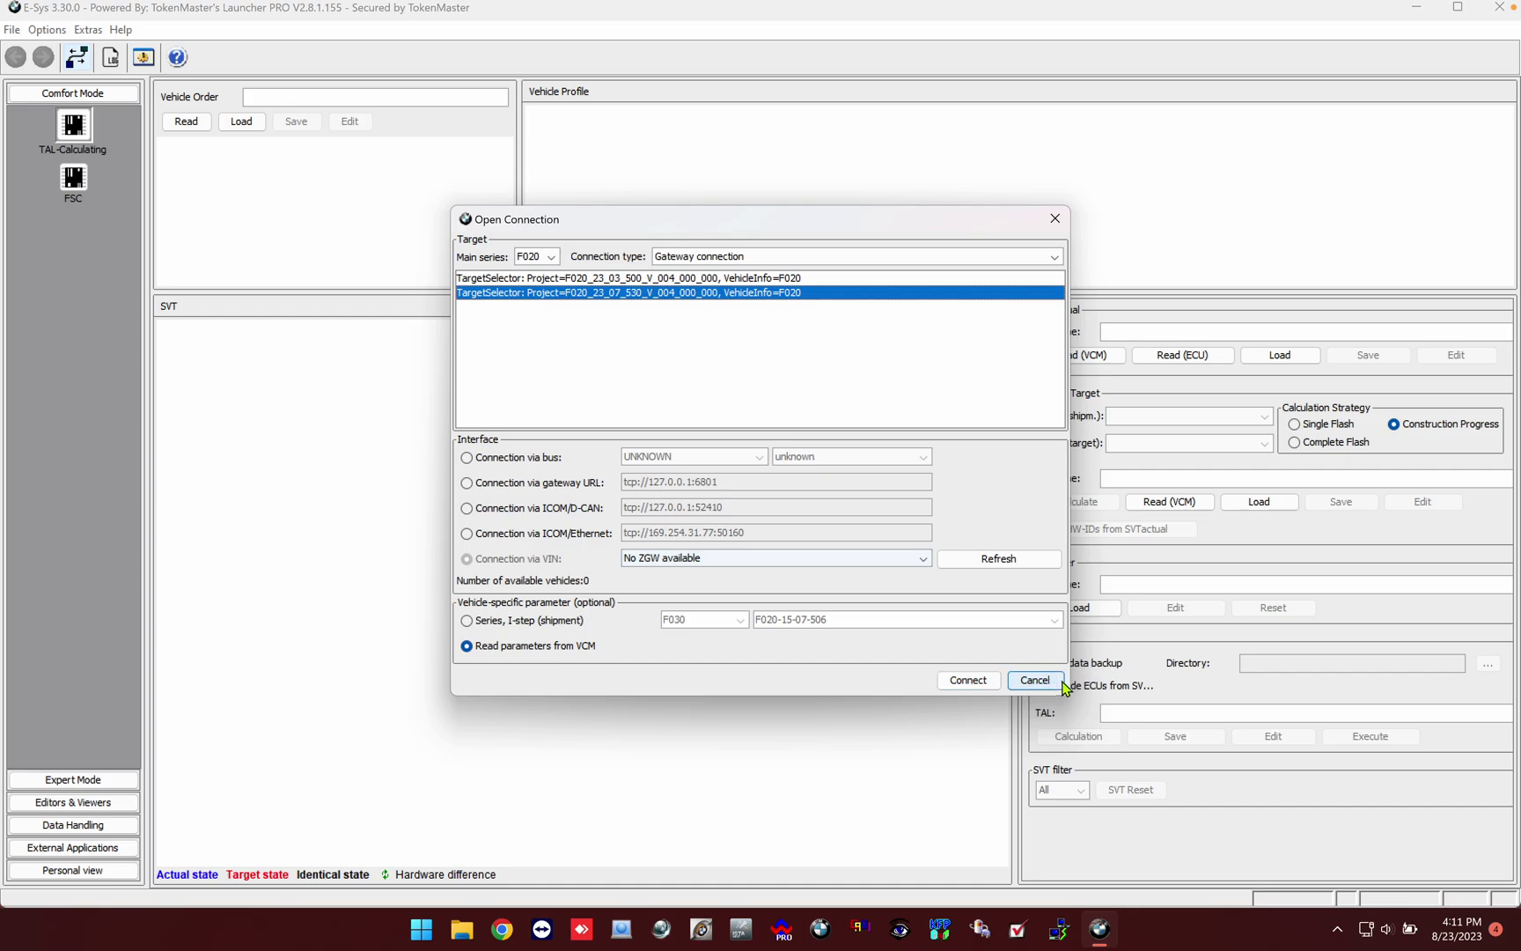
left_click(1035, 680)
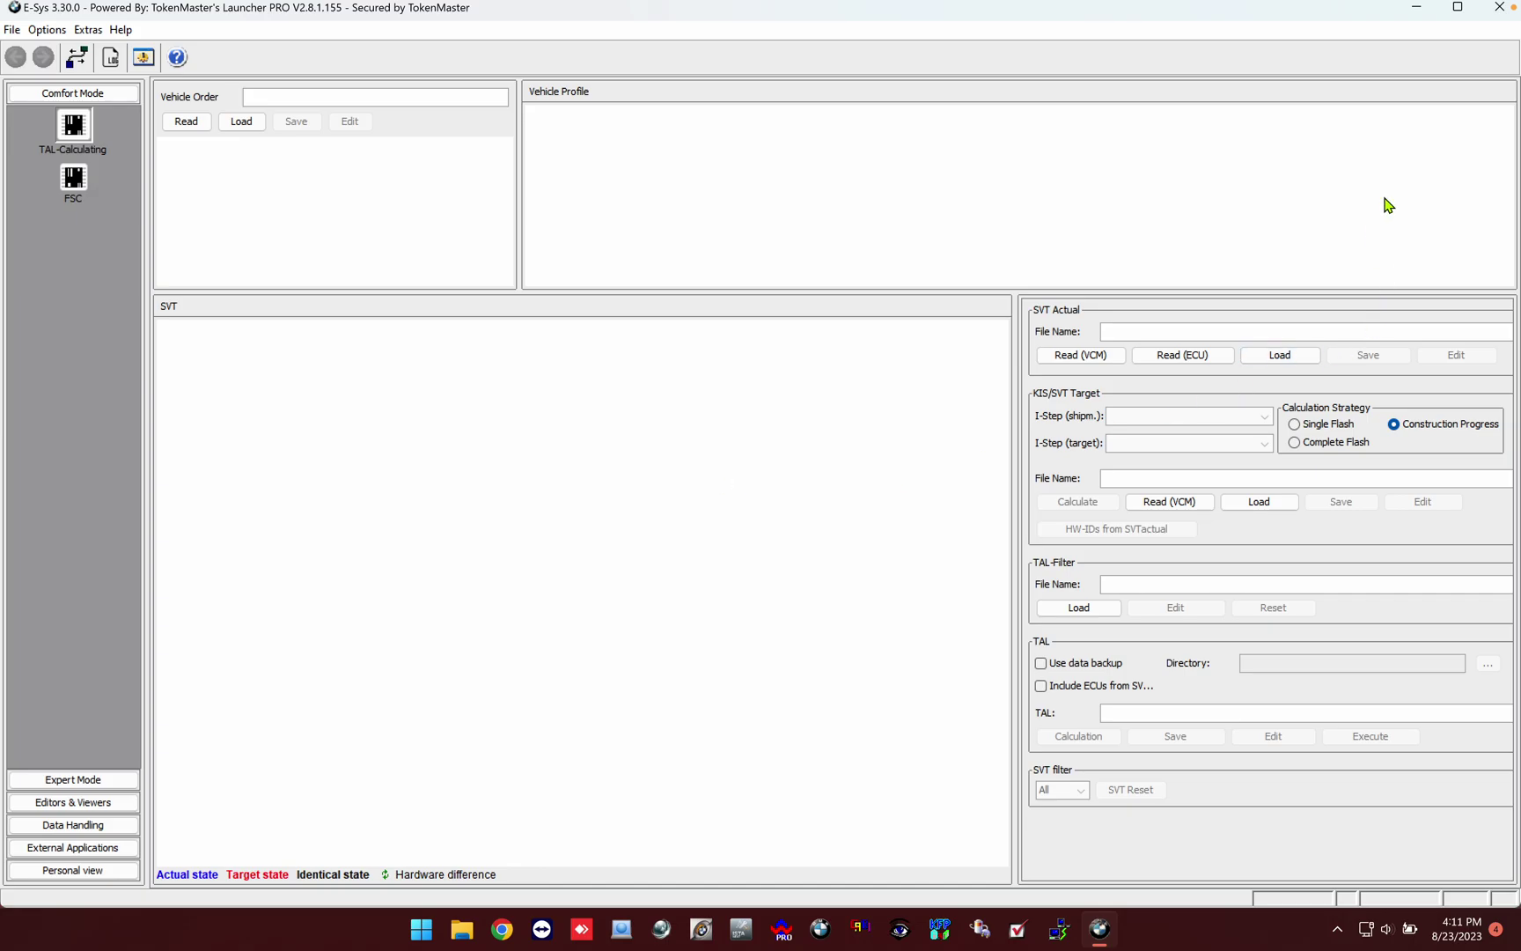
left_click(1499, 7)
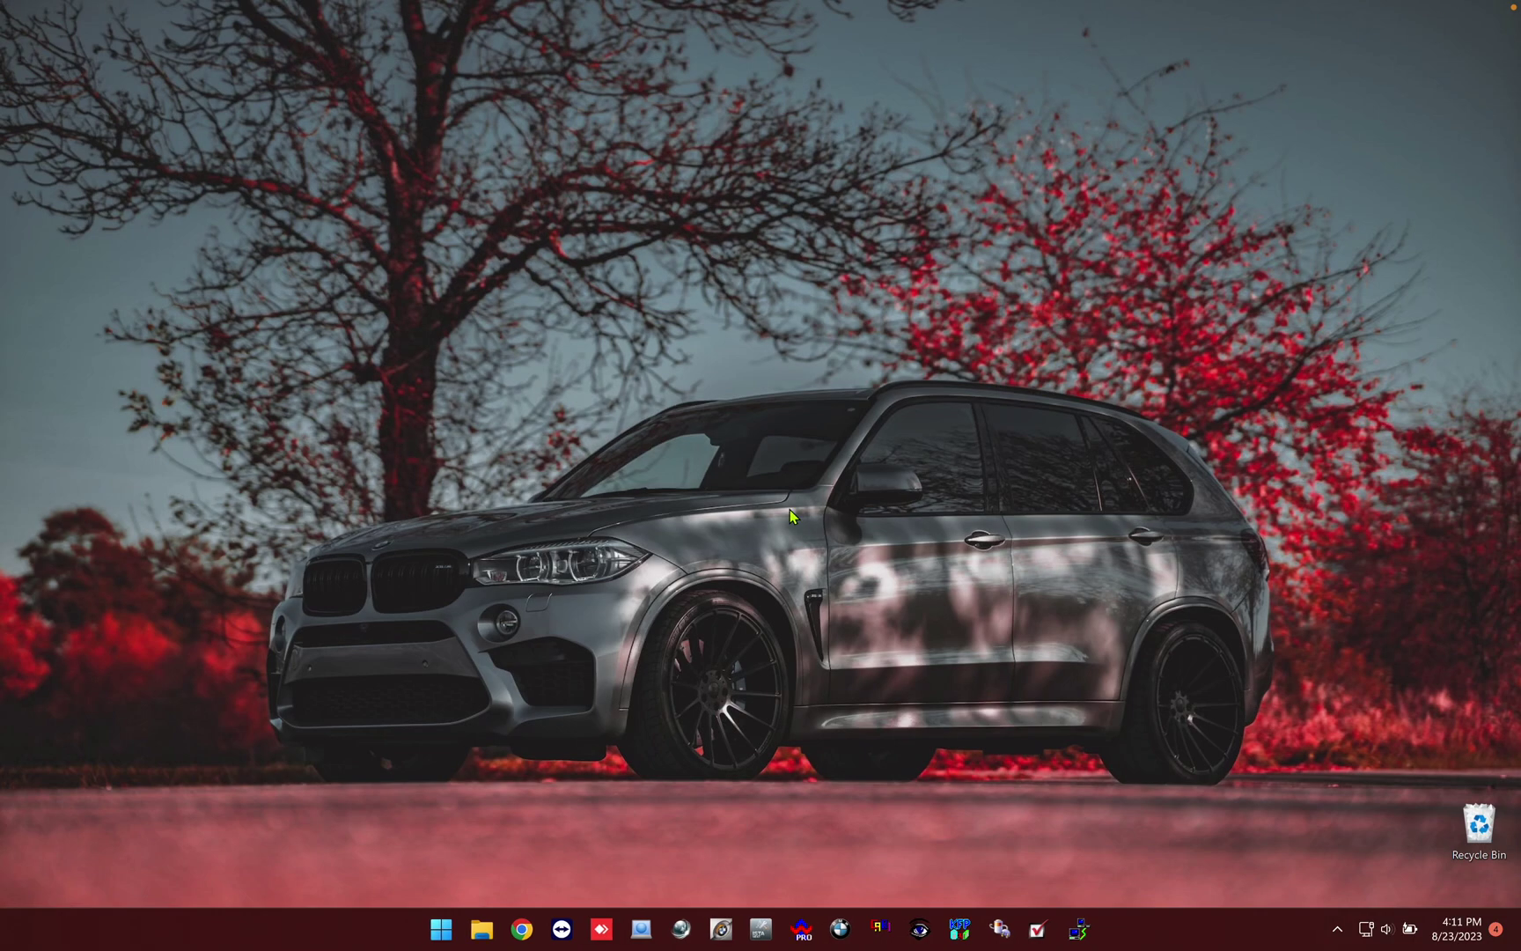
Refresh the desktop and view This PC, showing Local Disk (C:) with 549 GB free of 0.99 TB
right_click(575, 345)
left_click(637, 427)
left_click(496, 919)
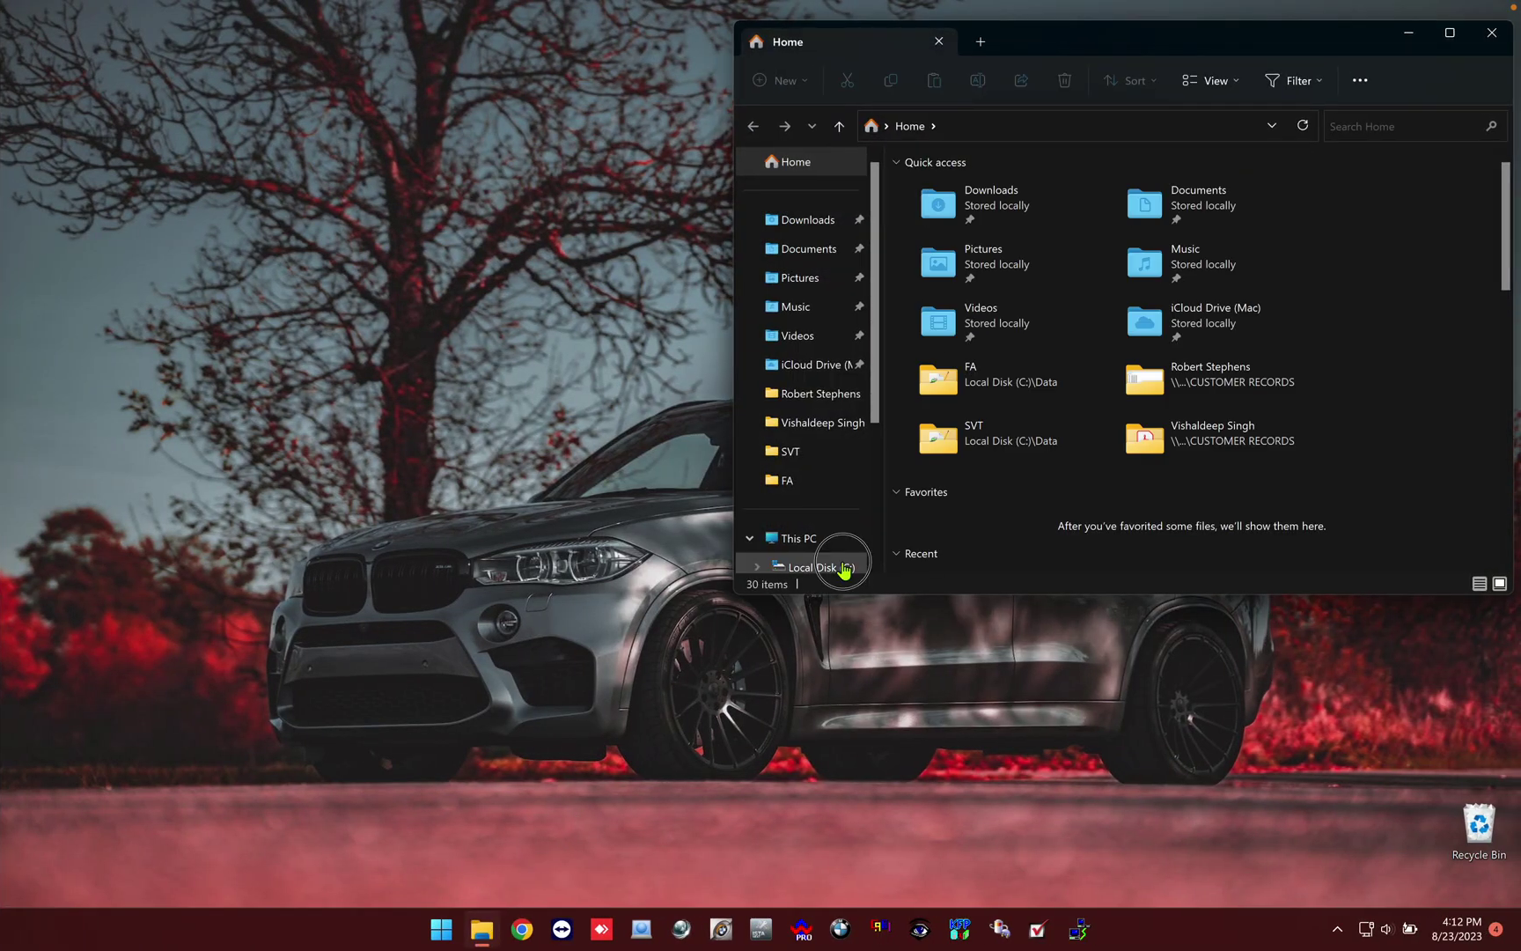
left_click(841, 567)
left_click(835, 539)
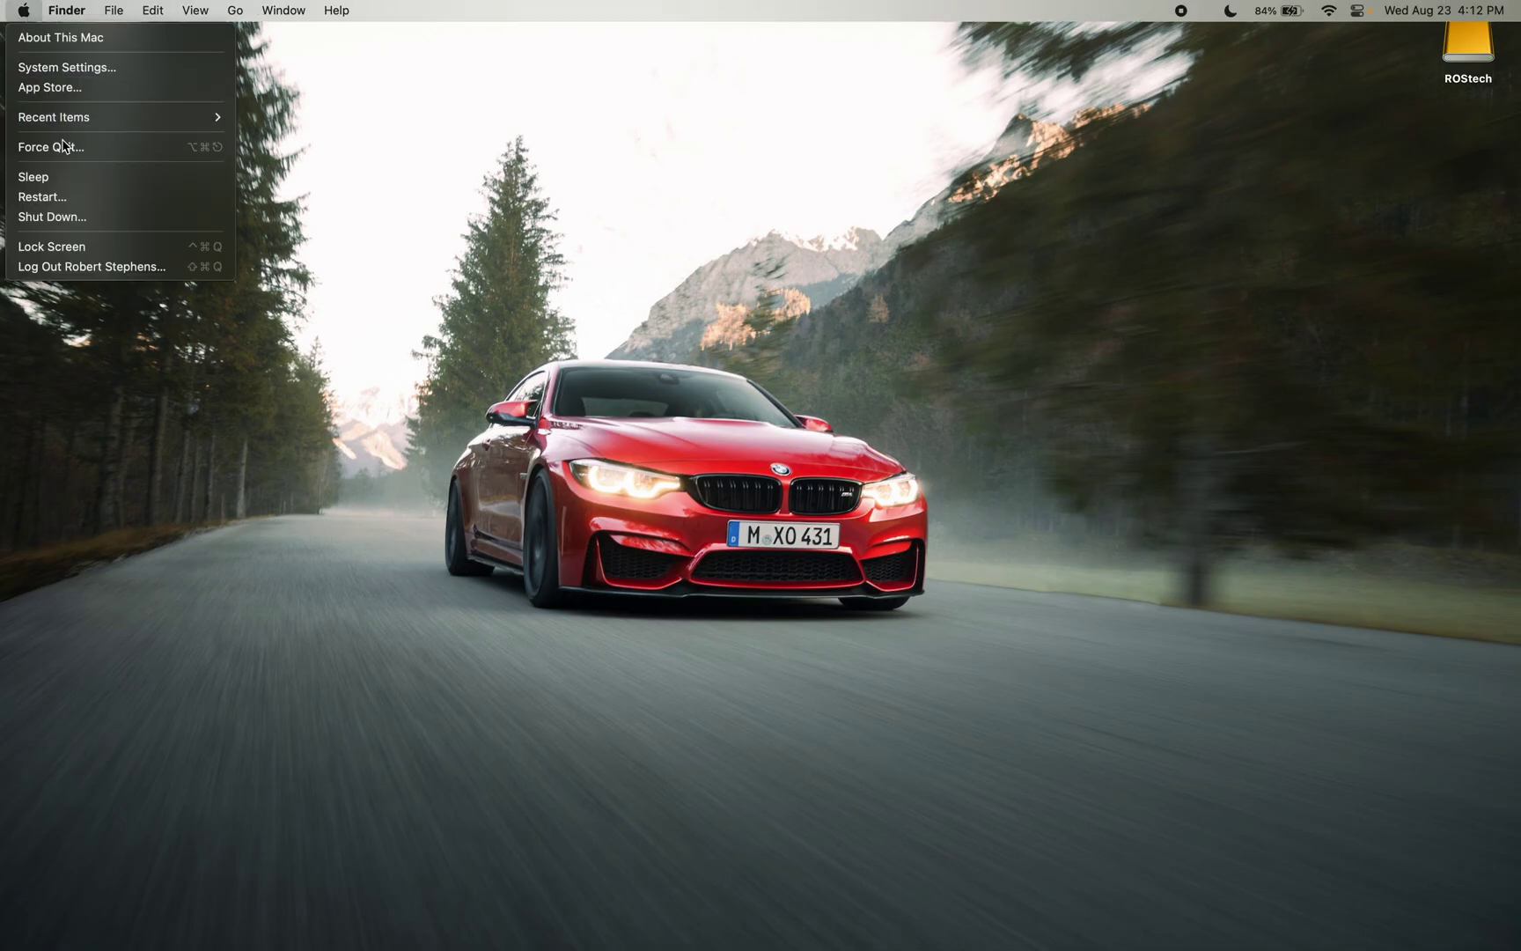
Check the Mac's storage in System Settings under General, showing 206.75 GB of 994.66 GB used
left_click(86, 72)
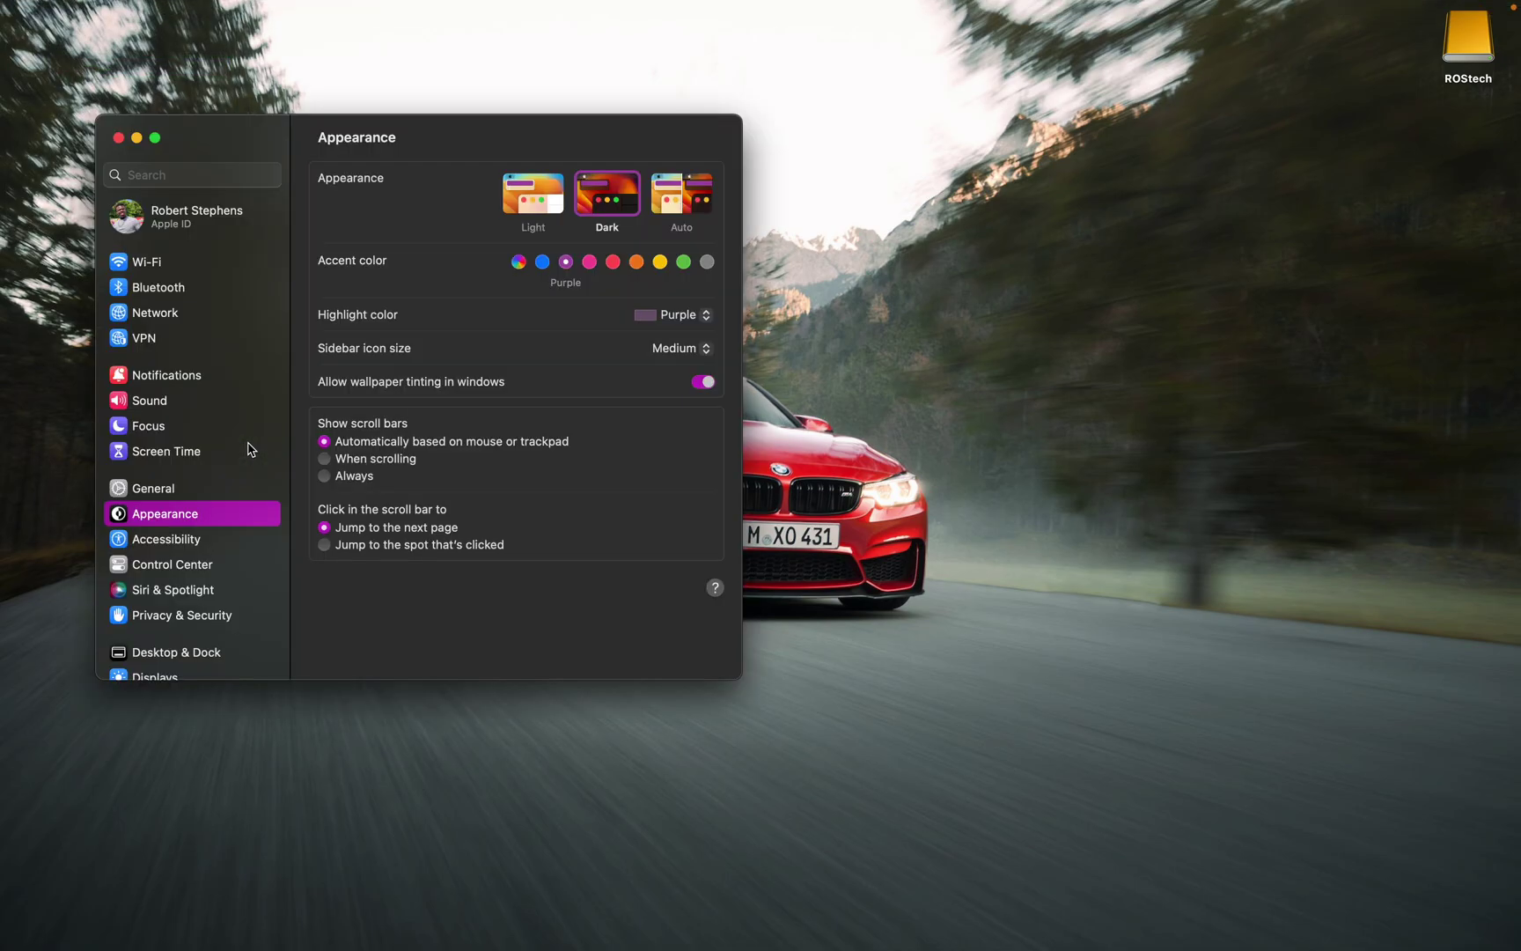
left_click(207, 486)
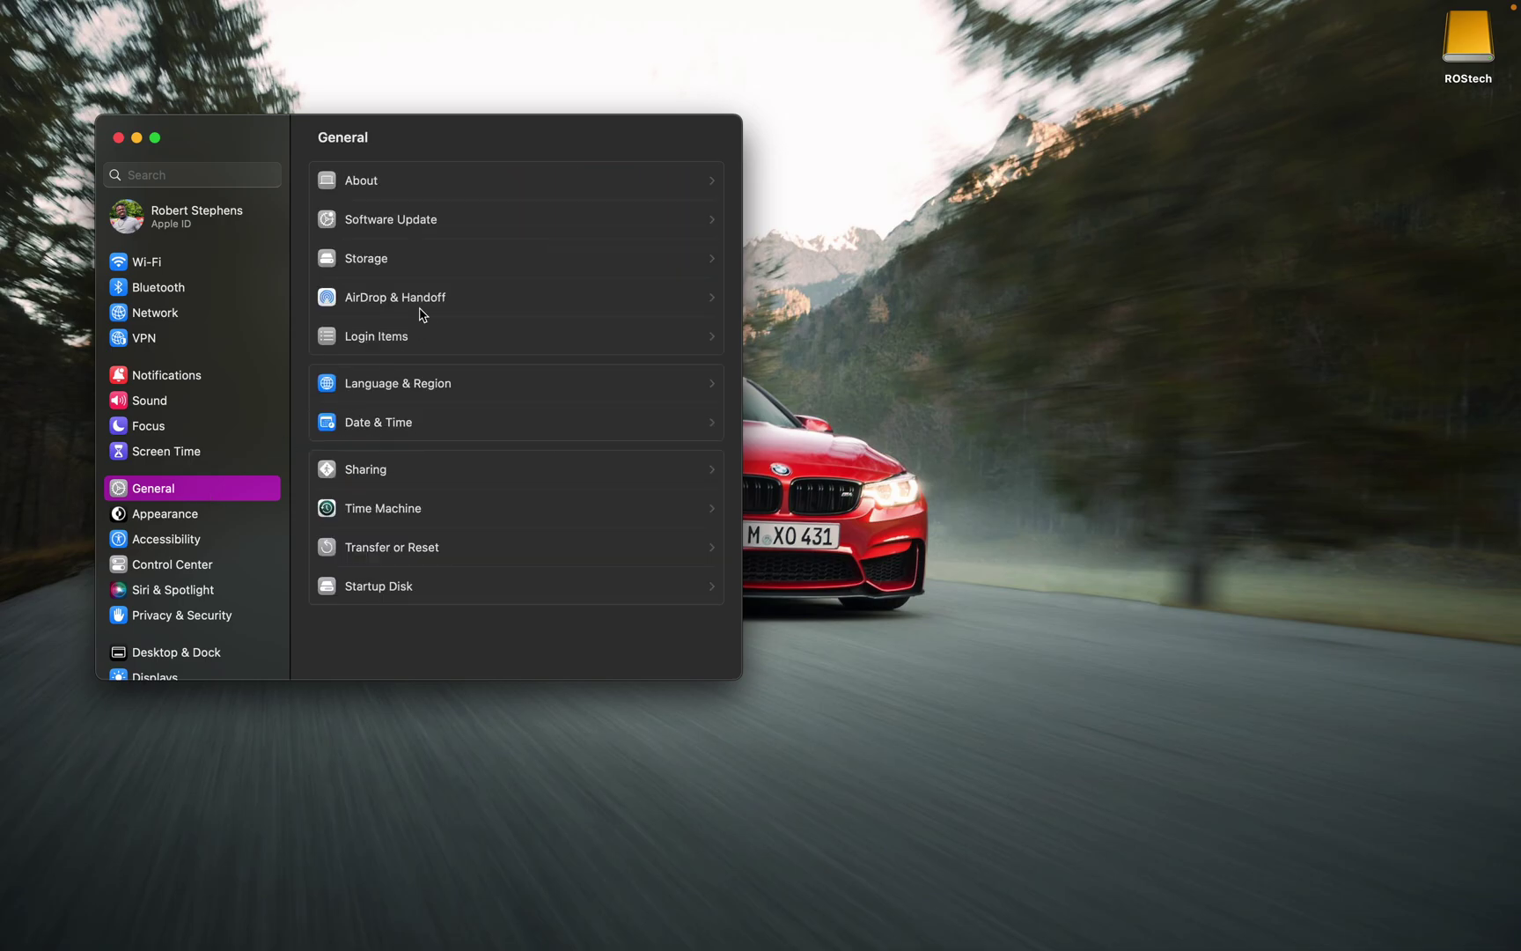
left_click(436, 262)
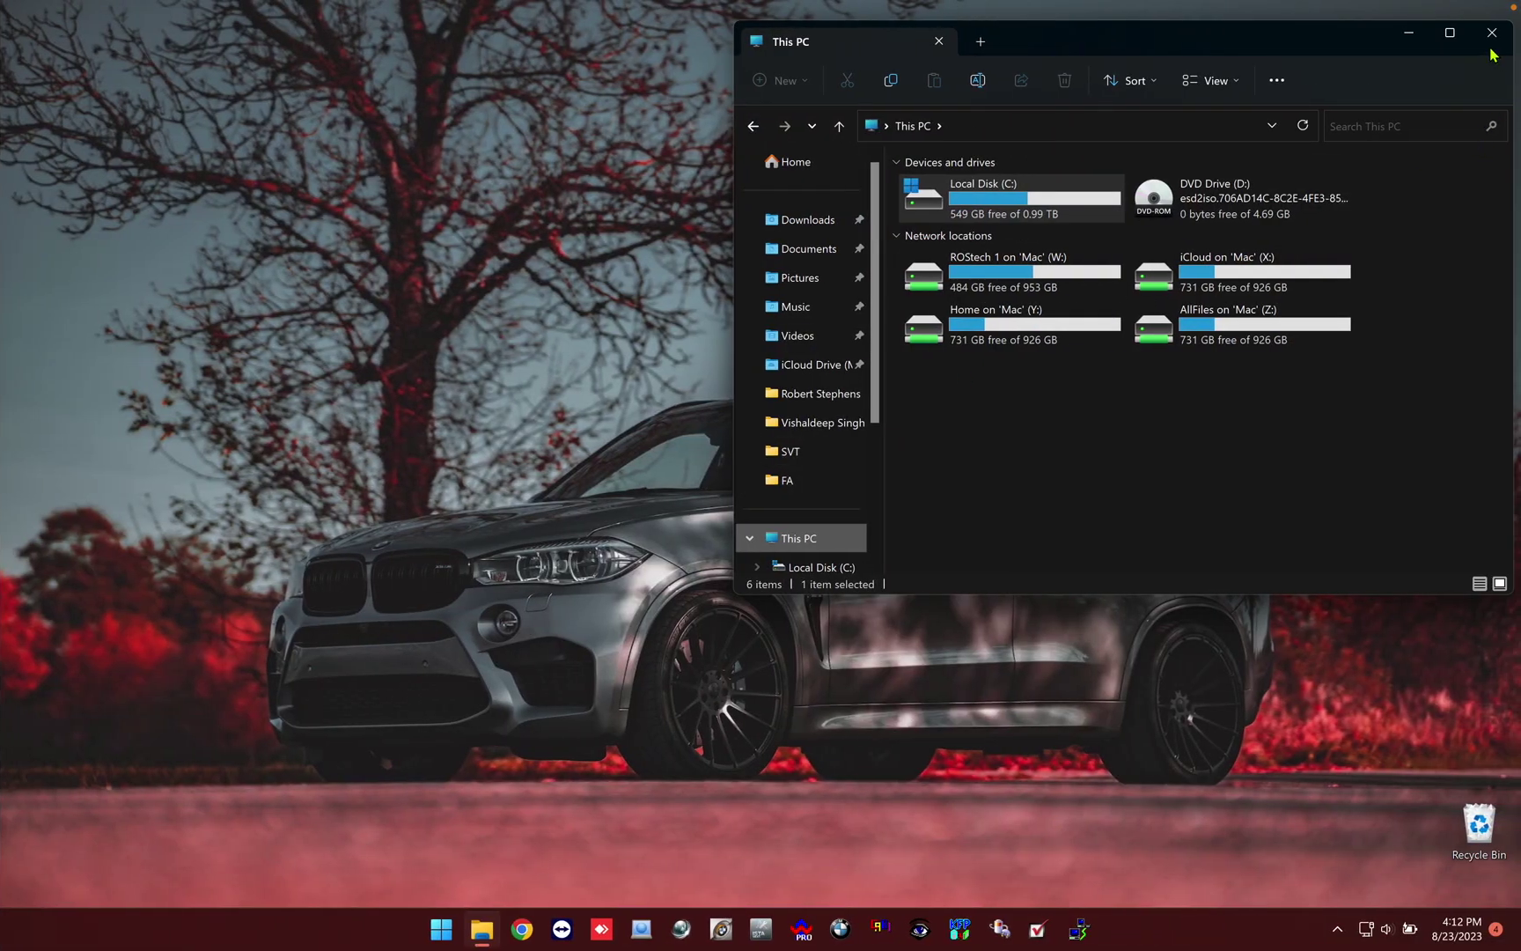
Close the This PC window and bring up the Start menu to reach Windows' power options
left_click(1492, 33)
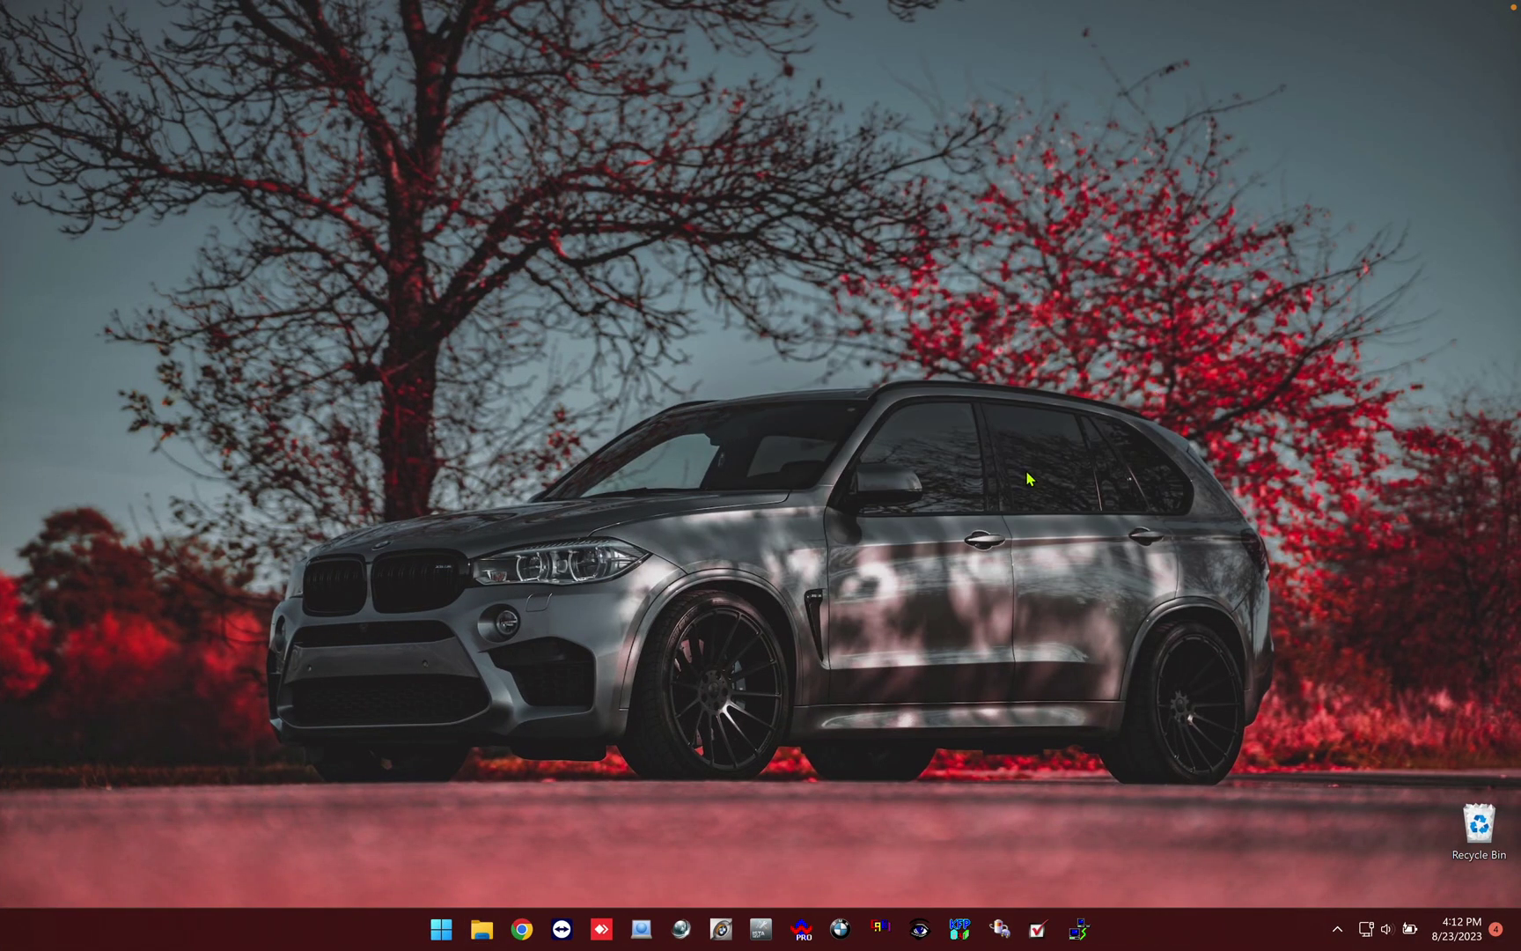
left_click(441, 929)
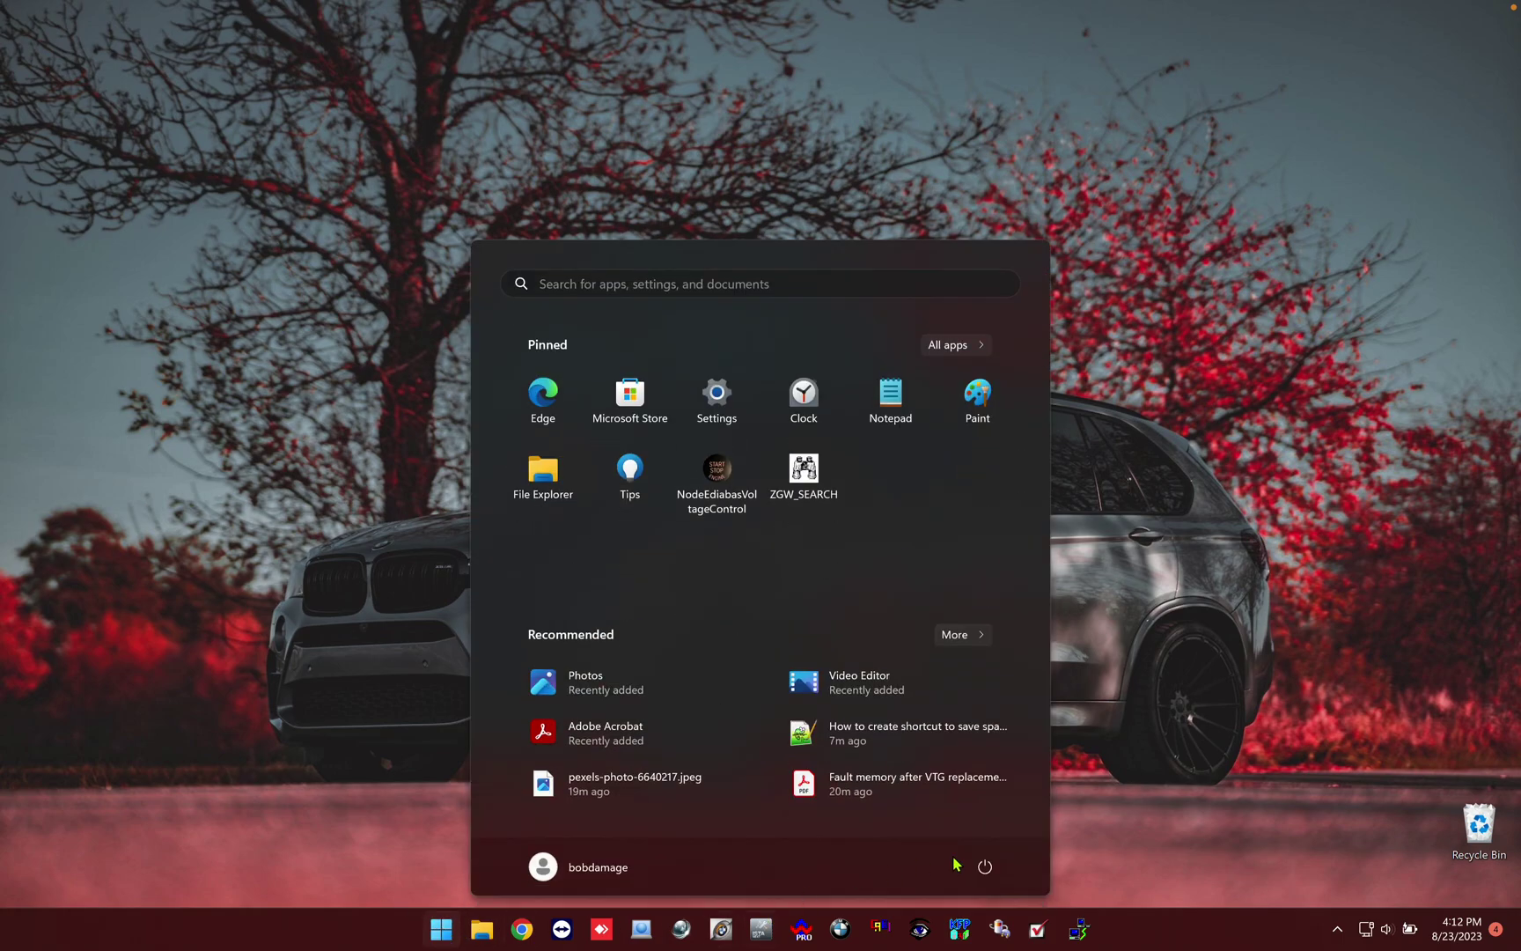